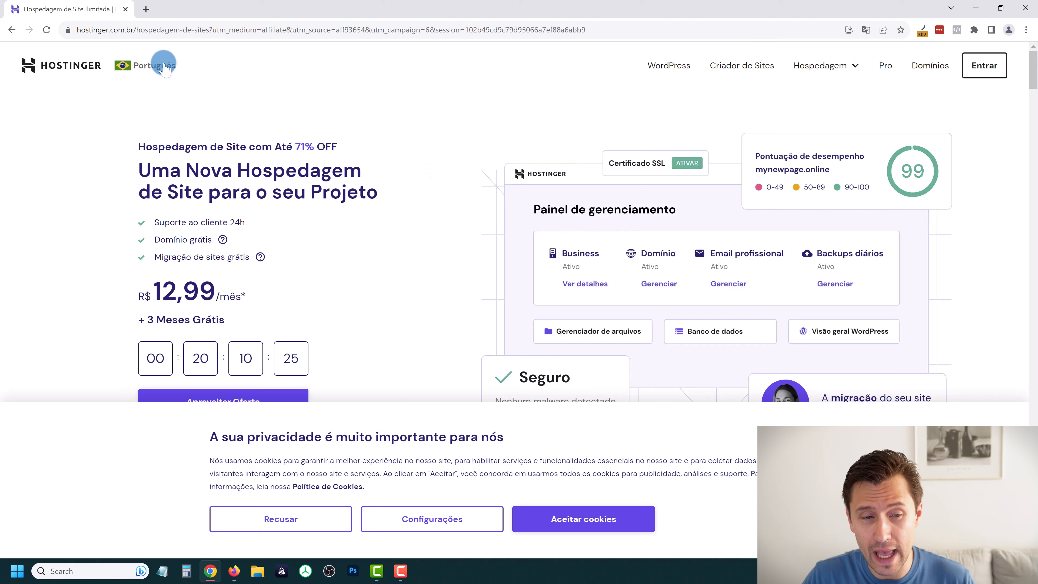
Switch the hosting site's region and language to United States, English
click(147, 67)
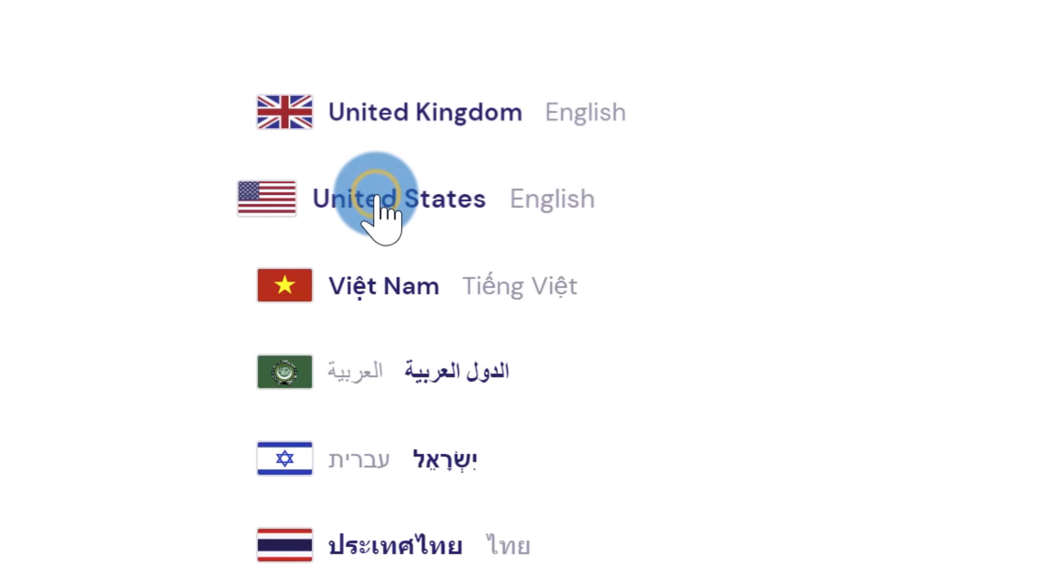
click(375, 196)
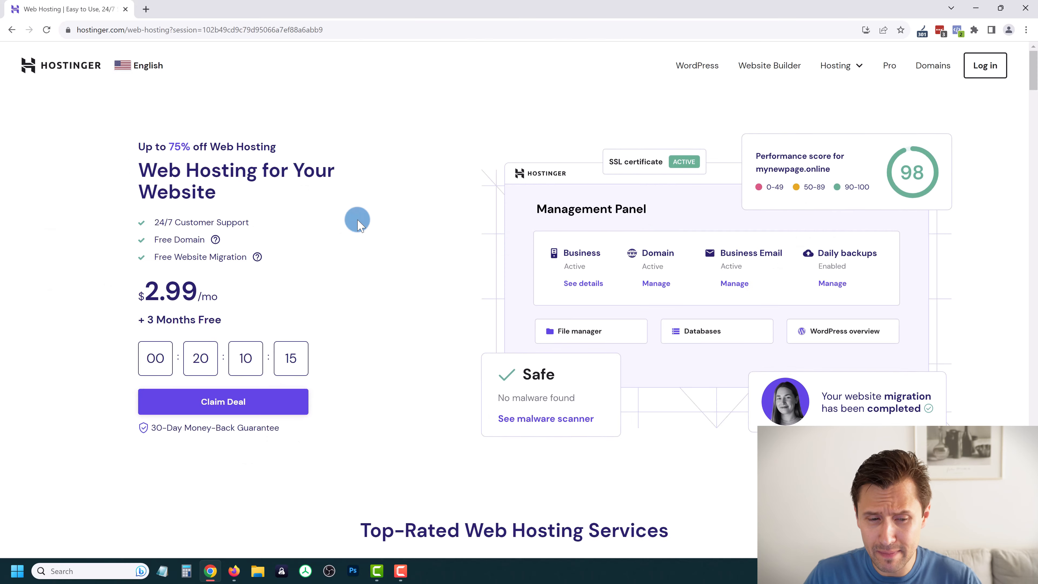
Compare the web hosting plans' prices and features, focusing on the Premium plan's free domain and No-Code Website Builder sections
scroll(358, 220, down, 10)
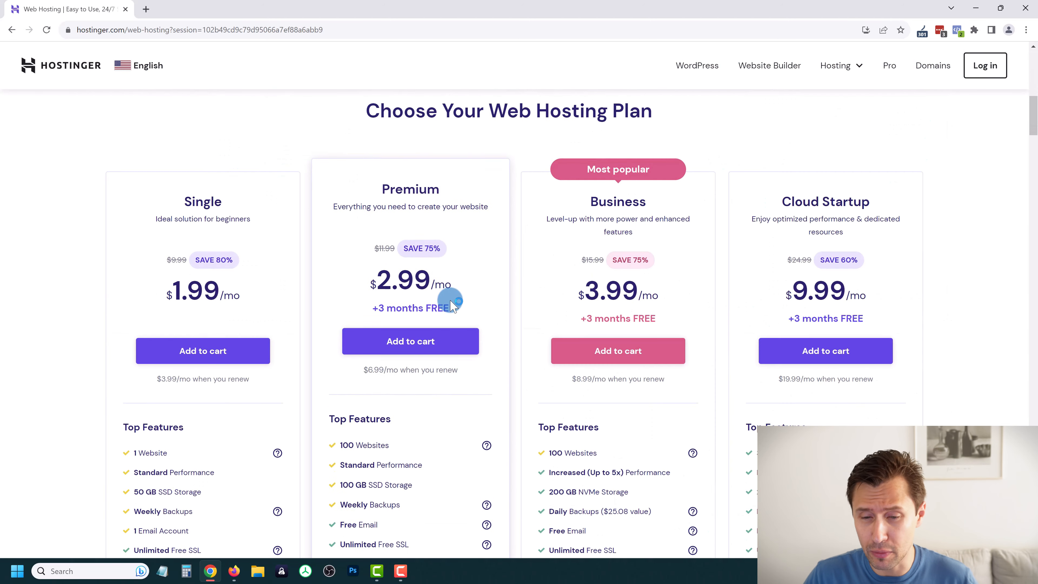
scroll(452, 302, down, 3)
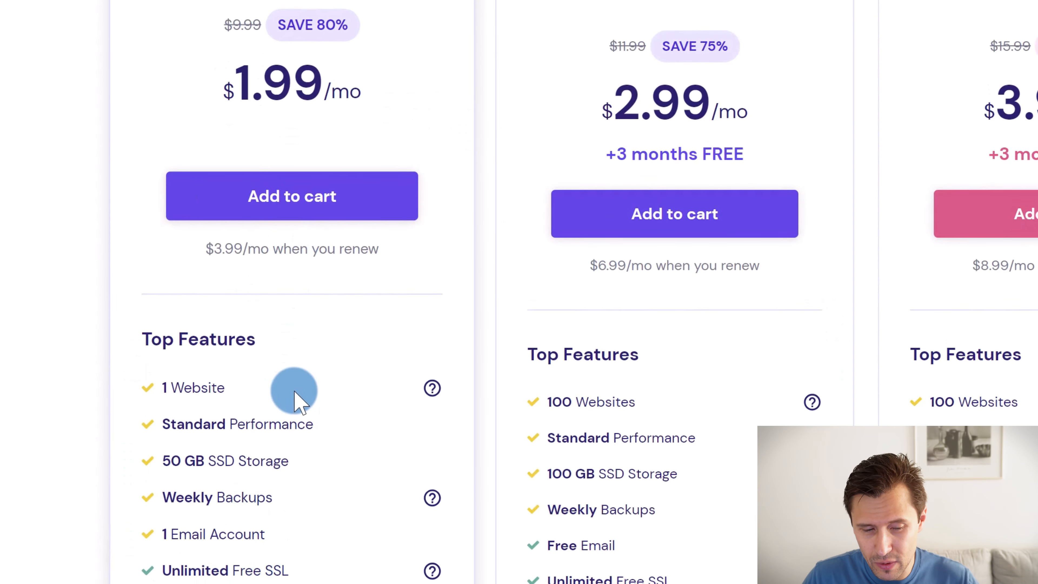
scroll(261, 527, down, 5)
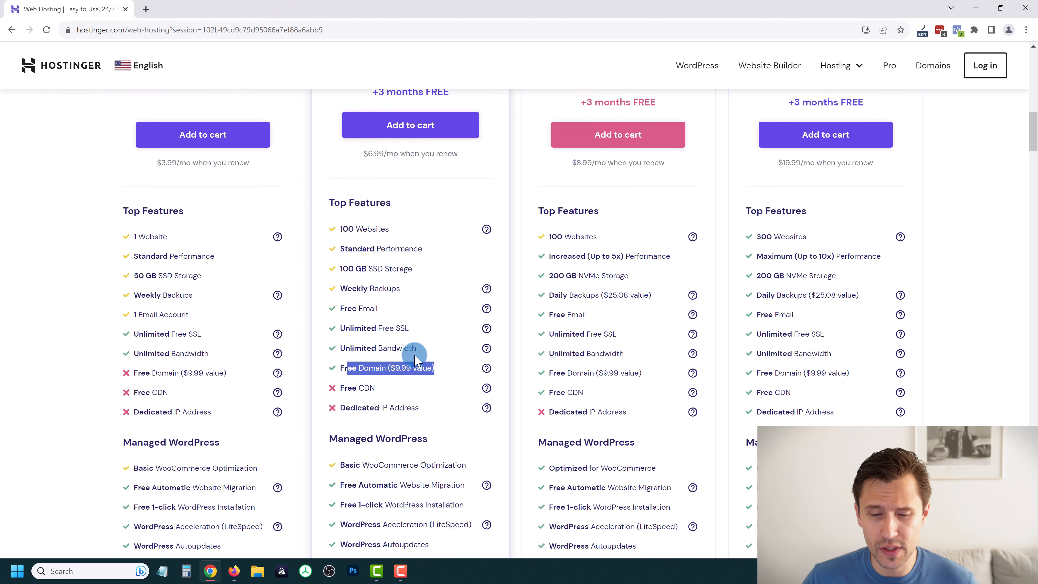
scroll(421, 372, down, 5)
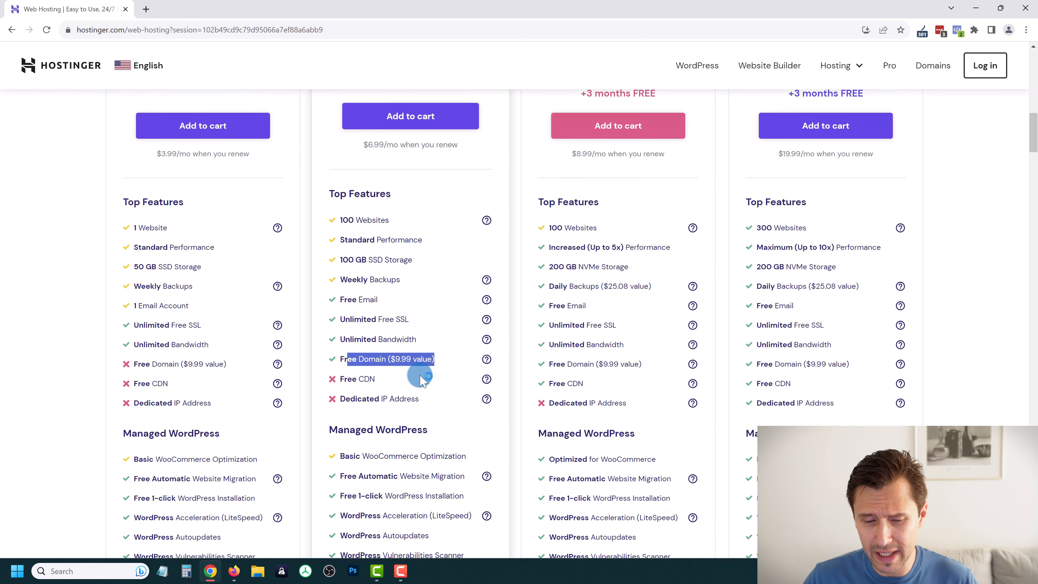
scroll(417, 399, down, 3)
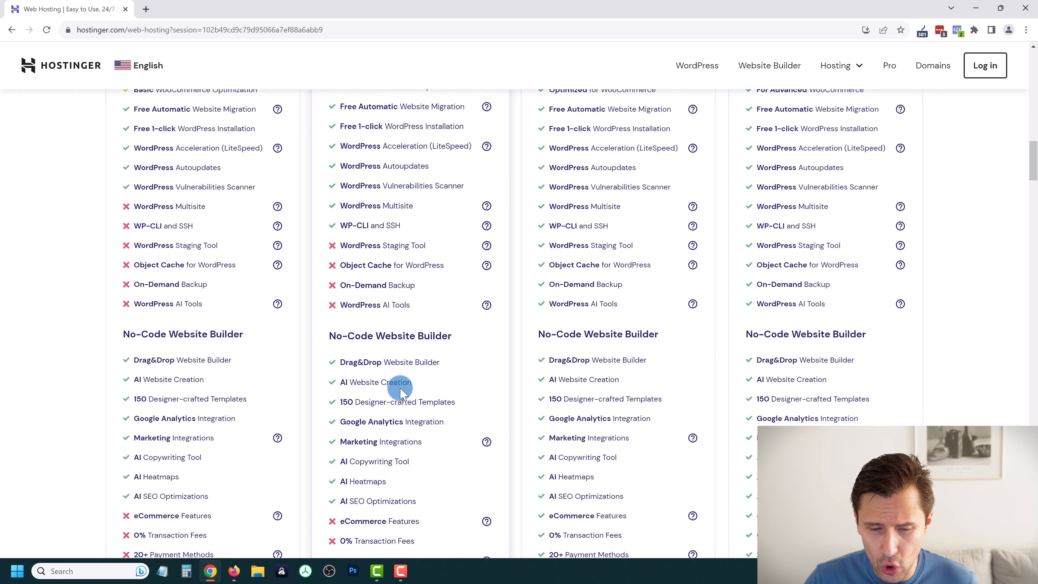
scroll(400, 388, down, 1)
click(345, 304)
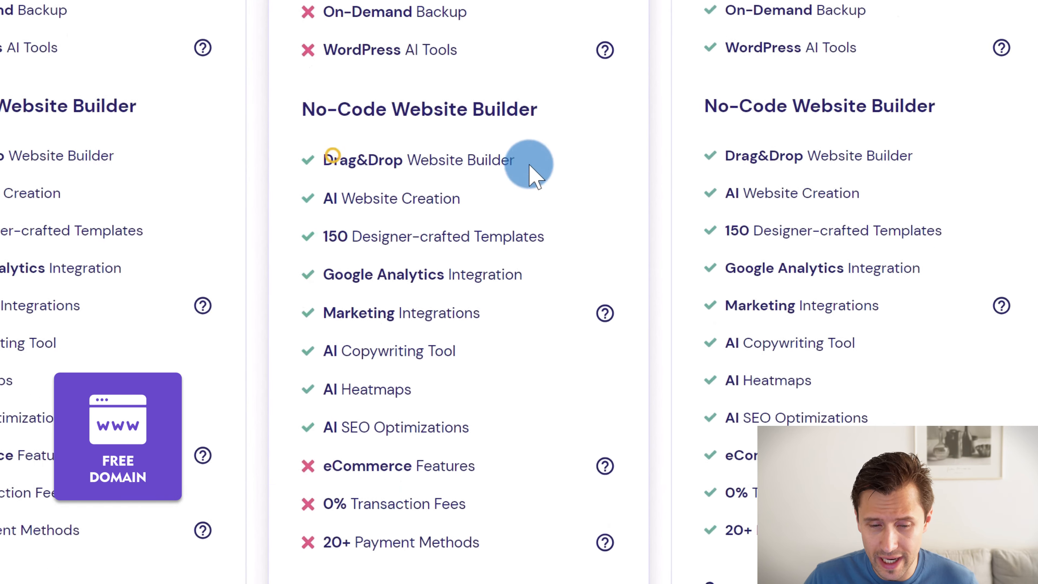
drag(529, 166, 530, 166)
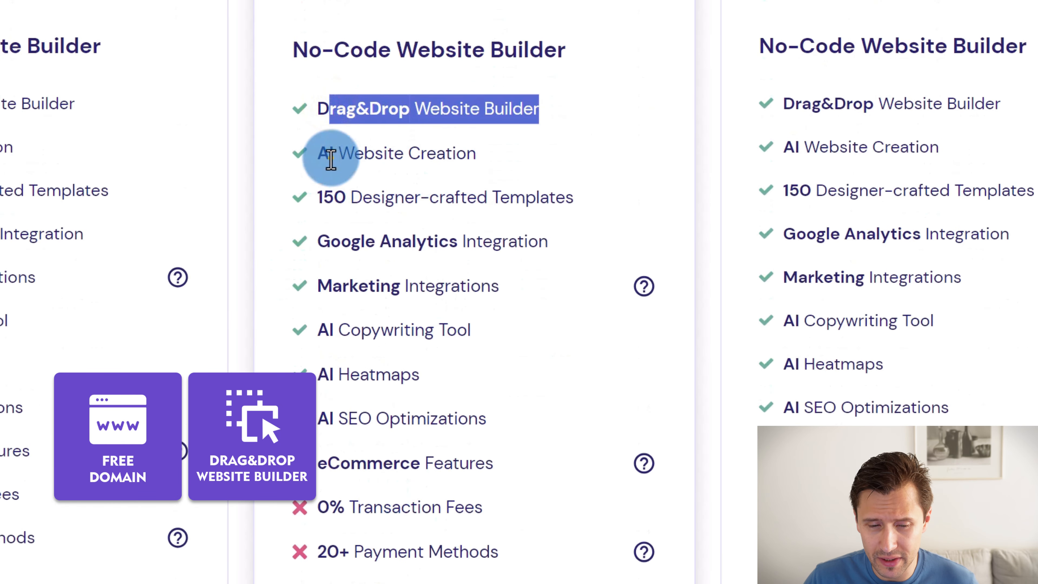
drag(331, 159, 414, 198)
scroll(370, 289, down, 10)
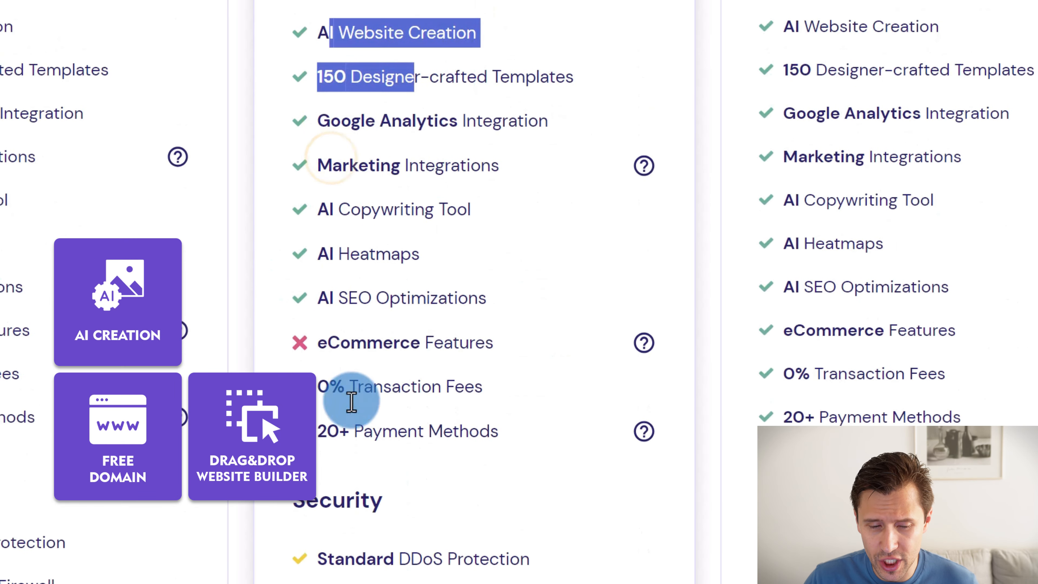
scroll(432, 355, down, 4)
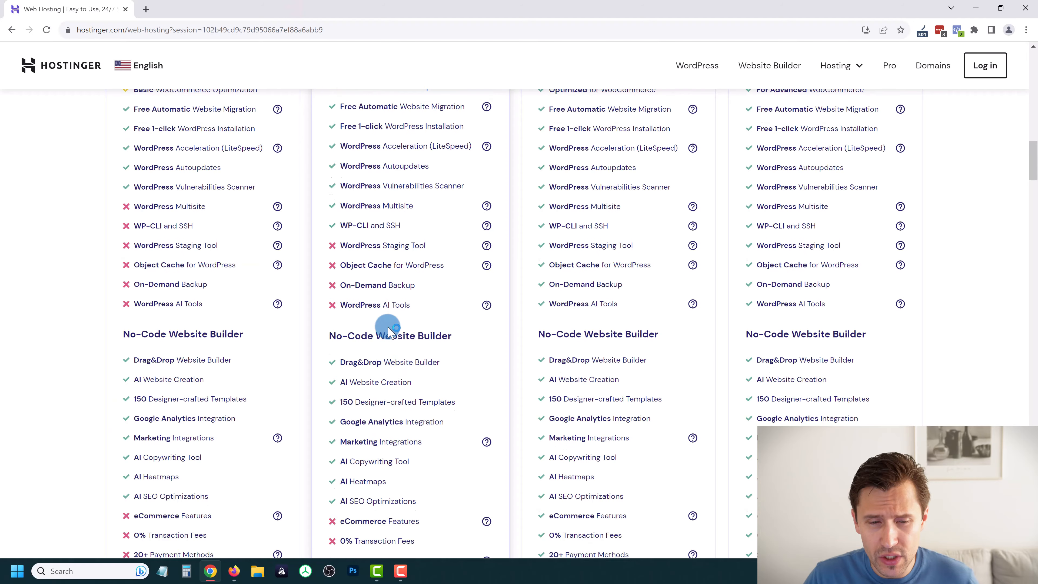
scroll(371, 335, up, 8)
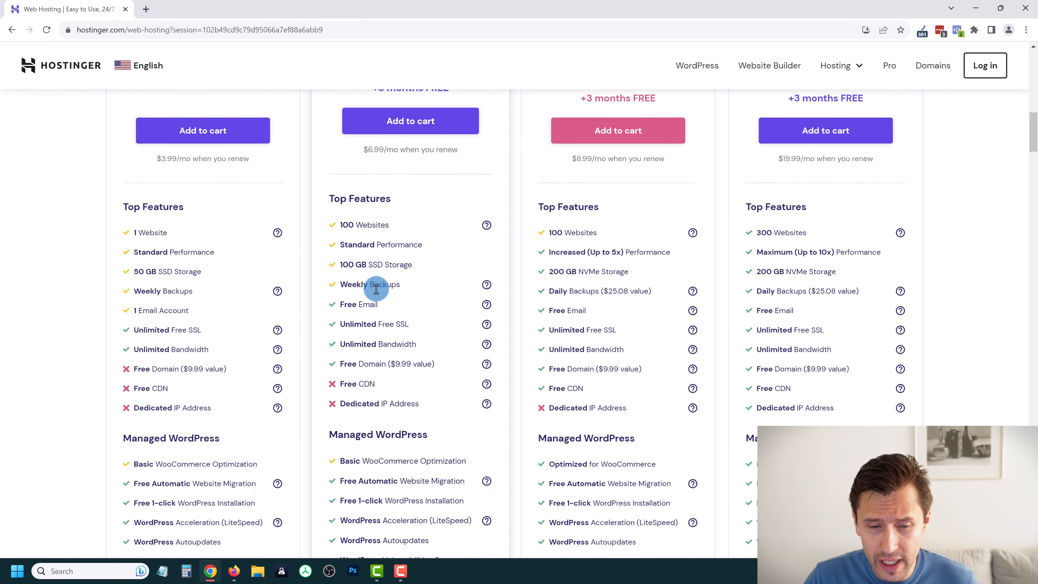
Add the Premium web hosting plan to the cart and choose the 12-month billing period
click(410, 186)
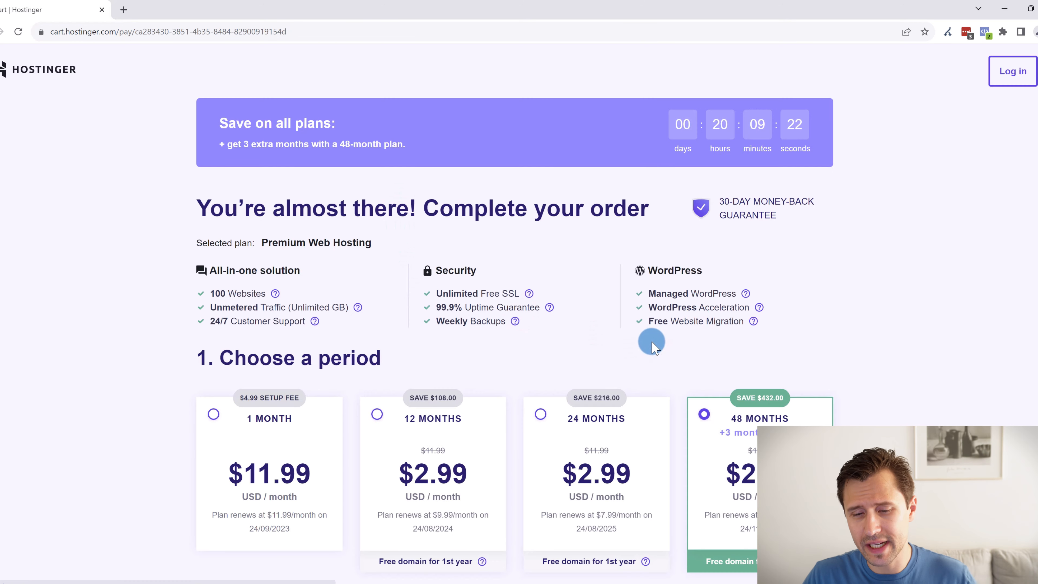
scroll(646, 345, down, 3)
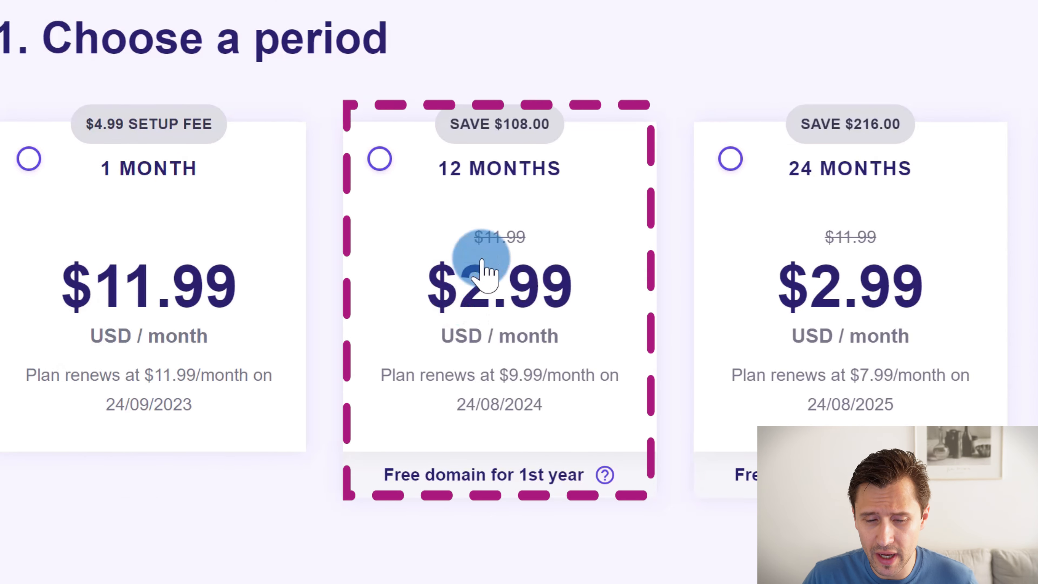
click(482, 262)
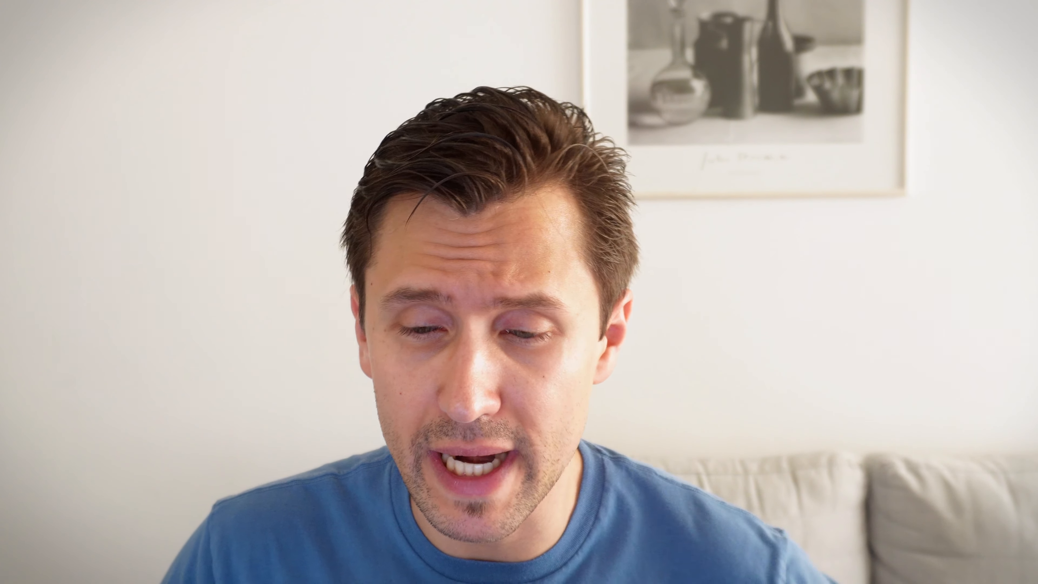
click(427, 273)
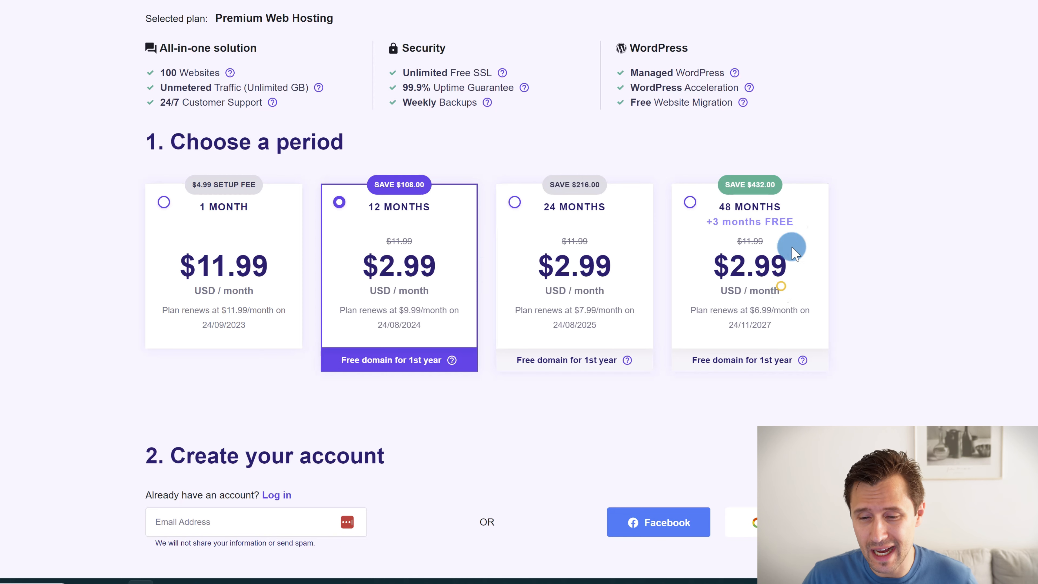
click(781, 287)
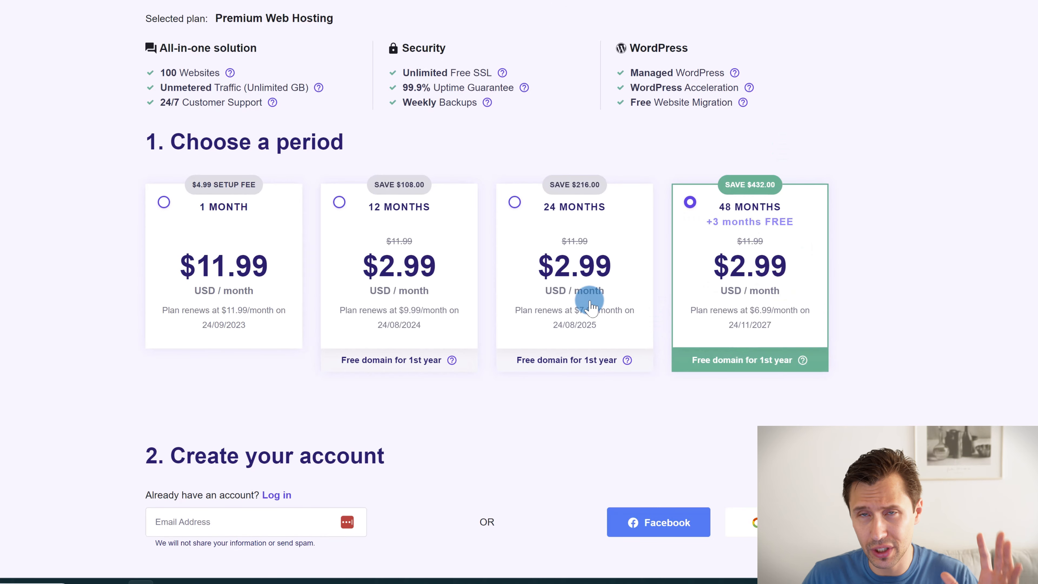
click(418, 275)
scroll(408, 355, down, 2)
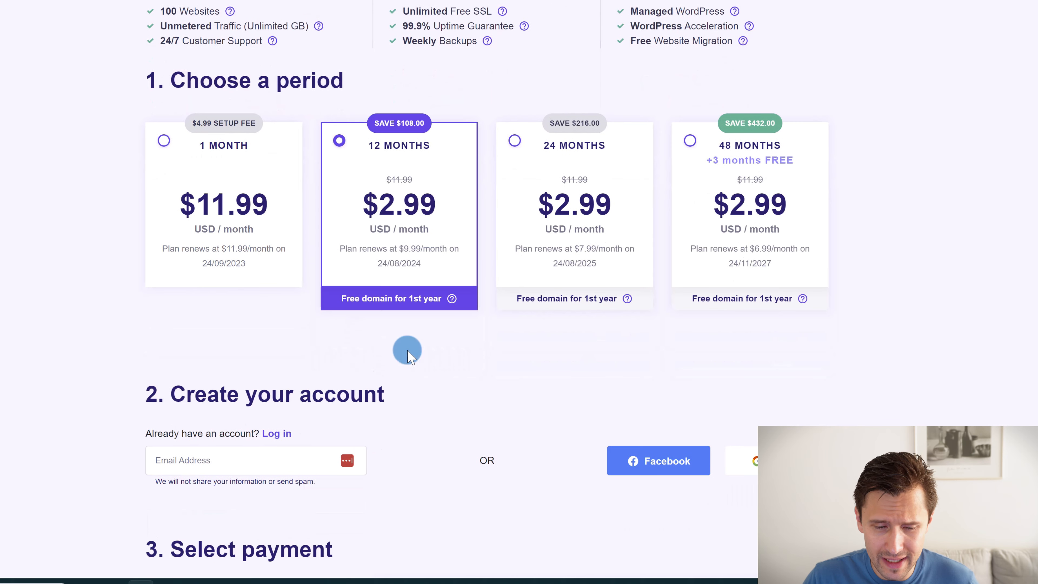
Apply the coupon code IVANMANA to the Premium Web Hosting order in the payment section
scroll(348, 380, down, 3)
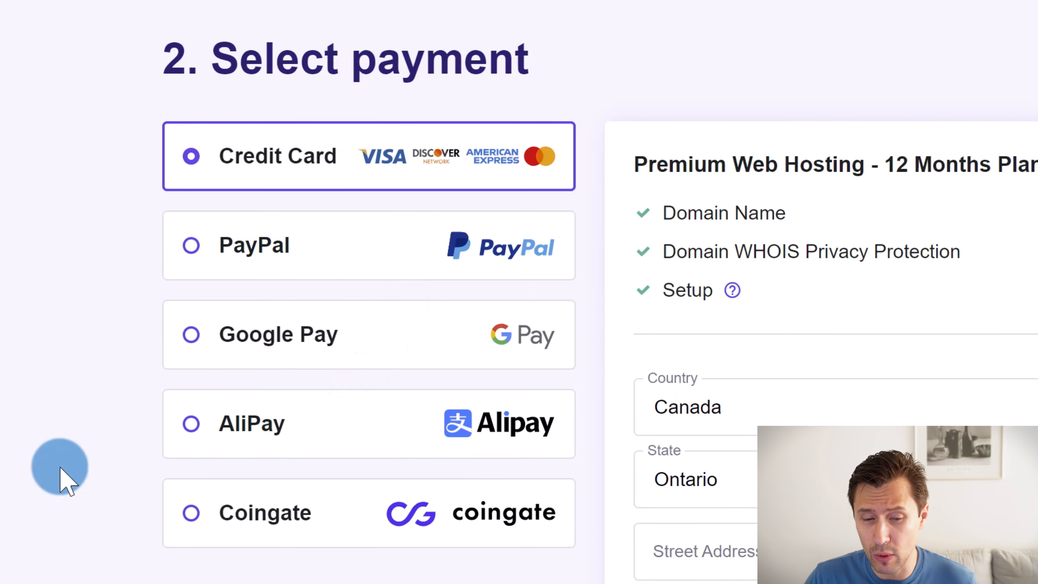
scroll(67, 483, down, 1)
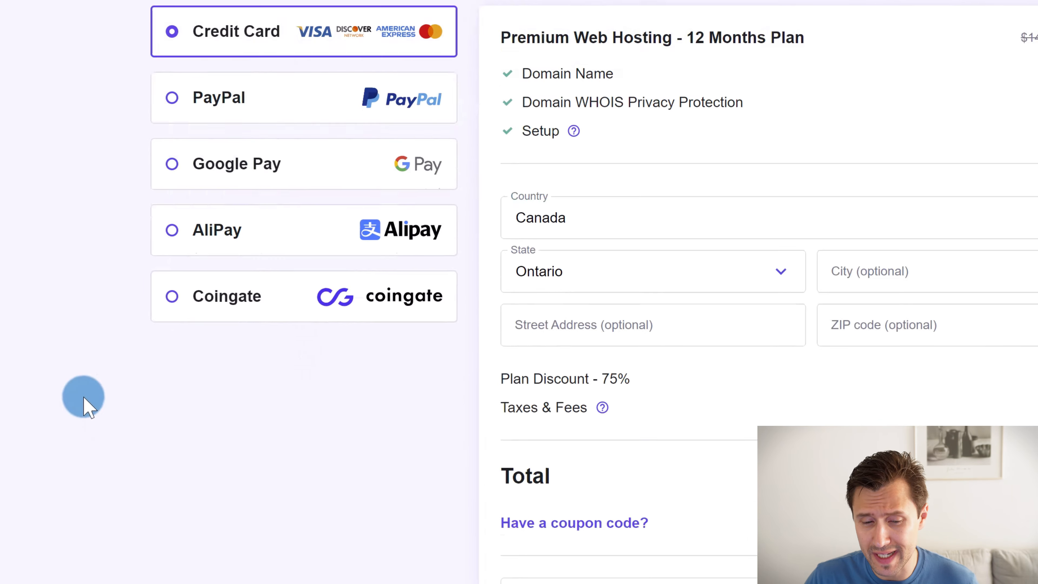
scroll(196, 446, up, 1)
scroll(327, 470, down, 1)
scroll(470, 403, up, 1)
scroll(483, 425, down, 1)
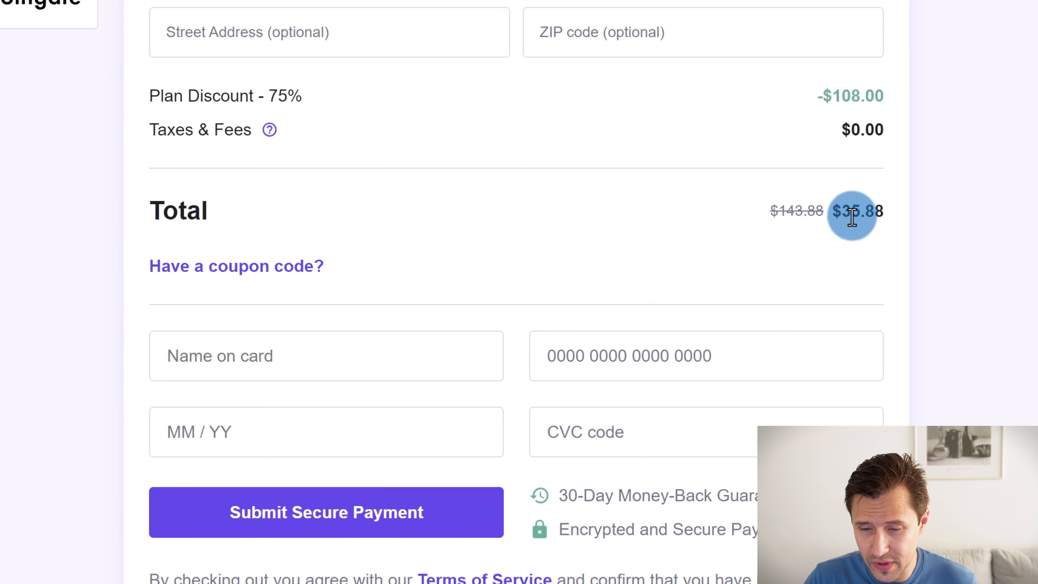
click(231, 268)
click(256, 326)
text(IVANMANA)
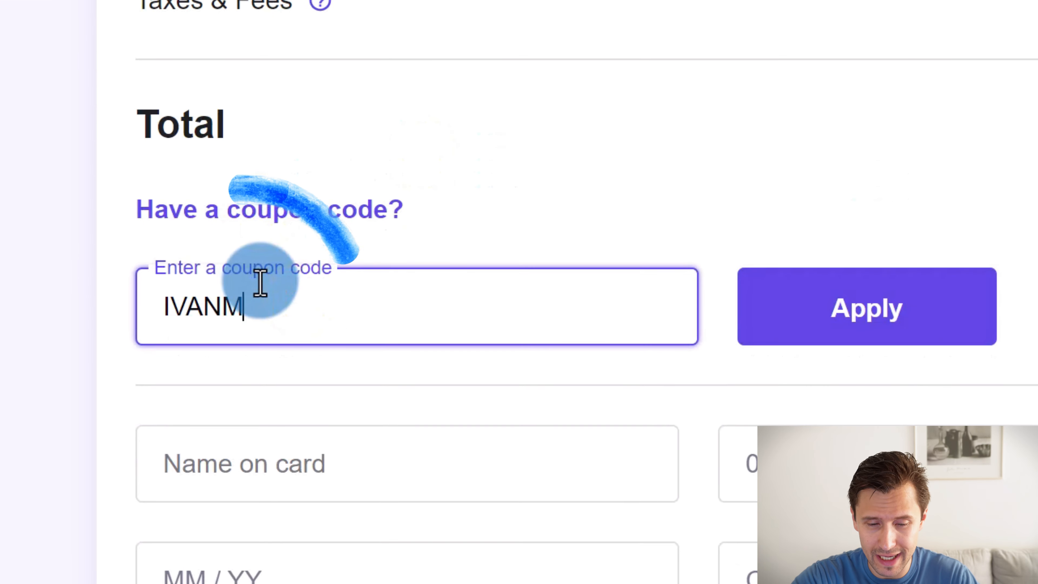
click(834, 308)
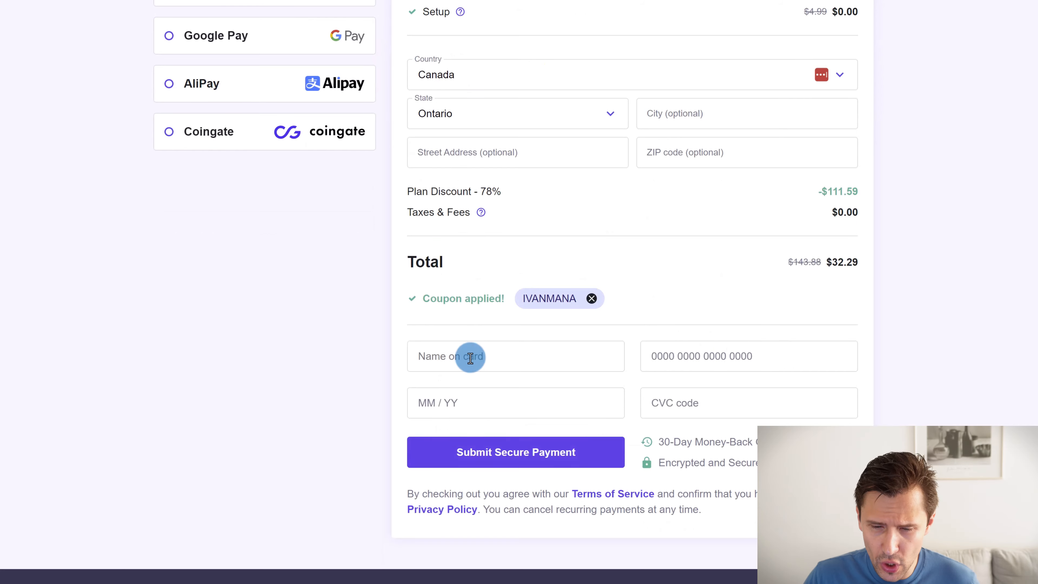
scroll(471, 358, up, 1)
scroll(471, 358, up, 4)
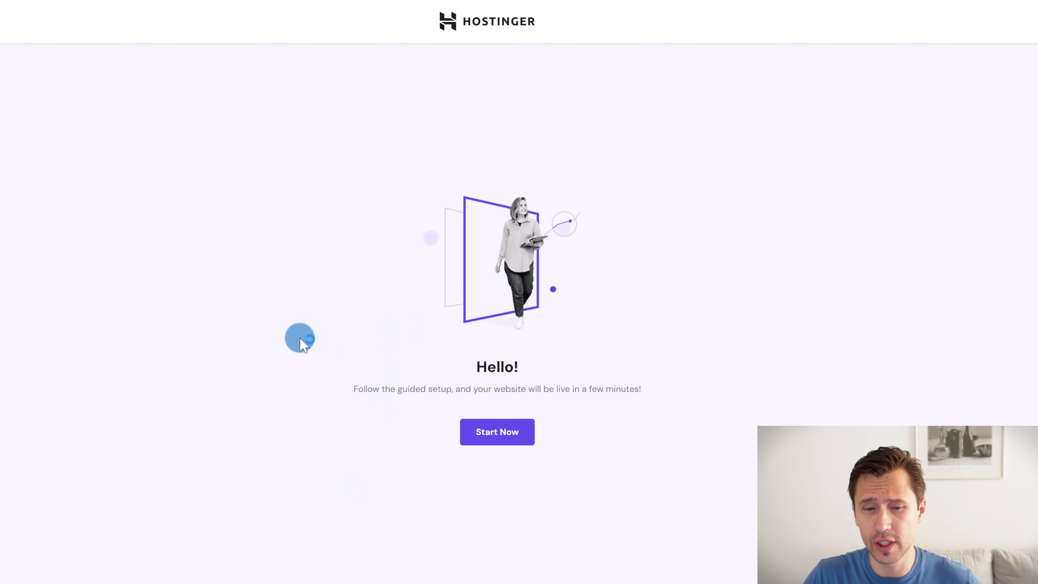
Start the guided setup for a new website and select Hostinger Builder with AI as its platform
click(498, 434)
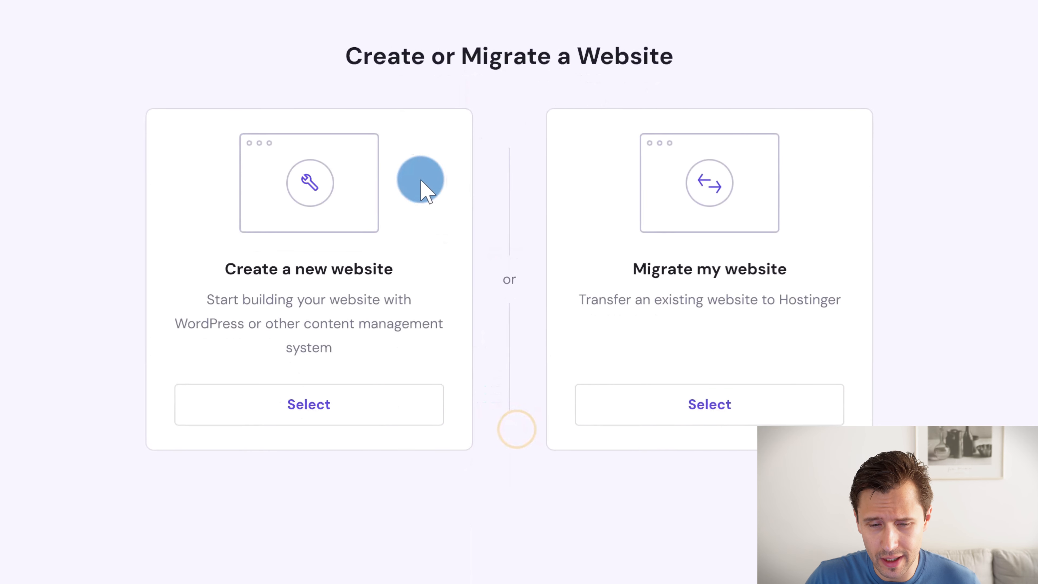
click(354, 410)
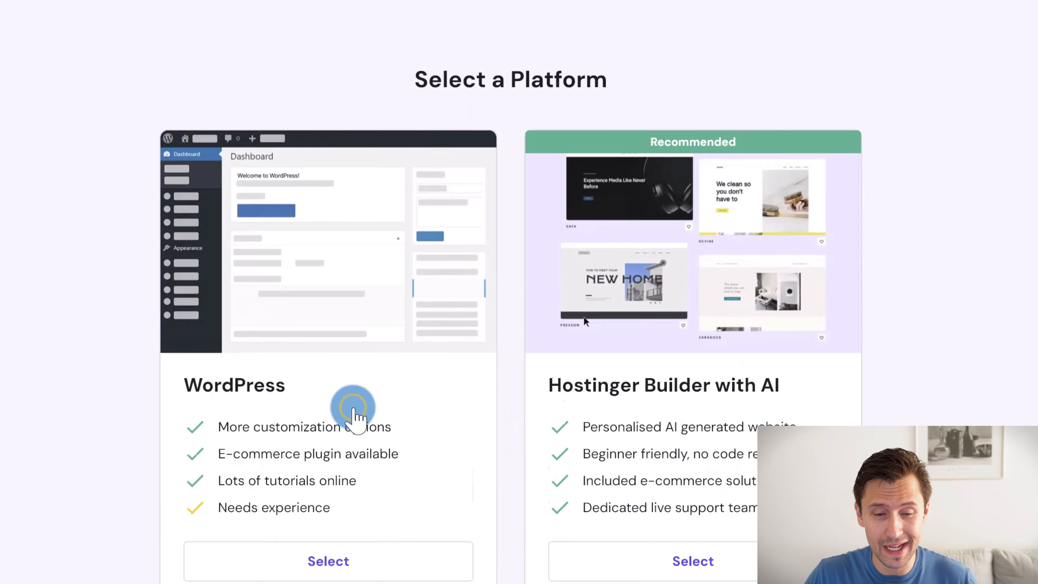
scroll(350, 409, down, 2)
drag(599, 287, 767, 410)
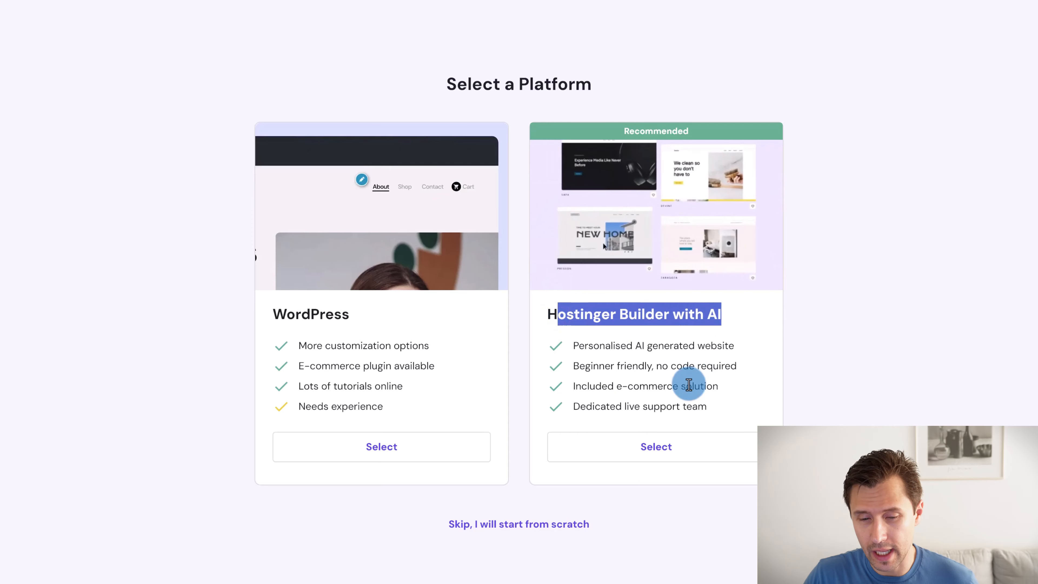
click(622, 452)
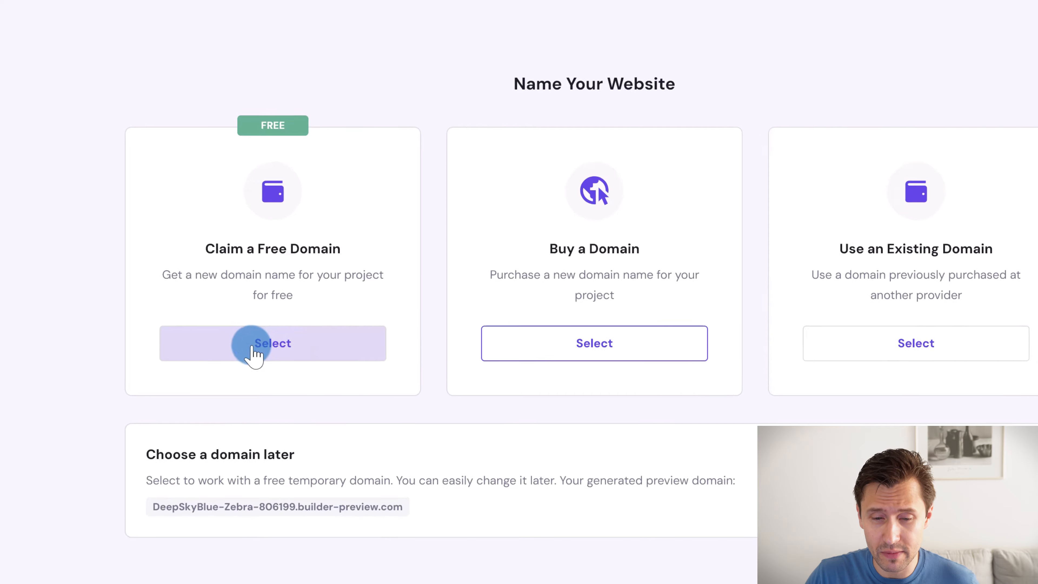
Choose to claim a free domain and search for IVANMANAHOSTINGER with the .com extension
click(238, 332)
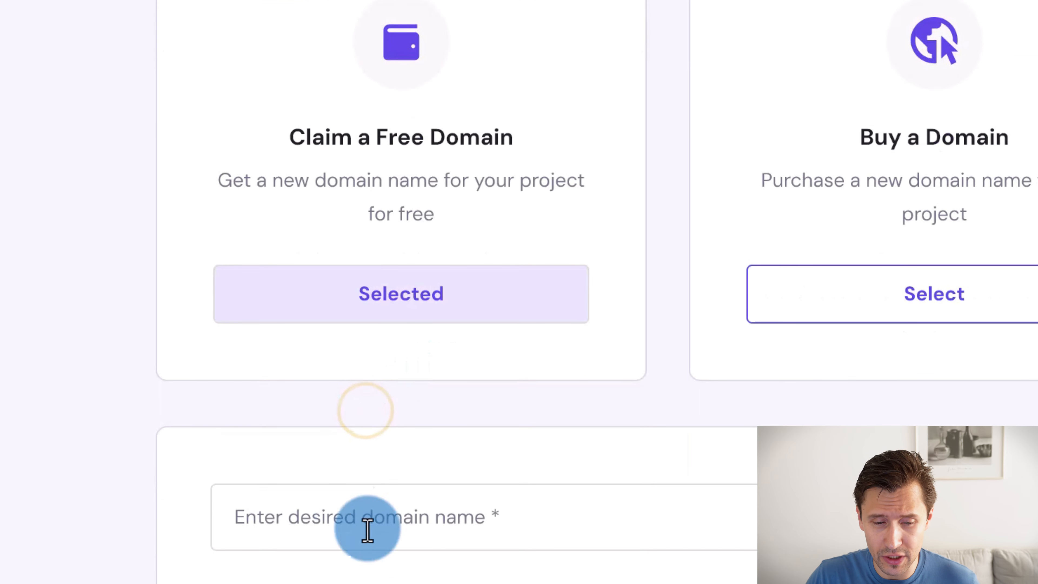
click(398, 538)
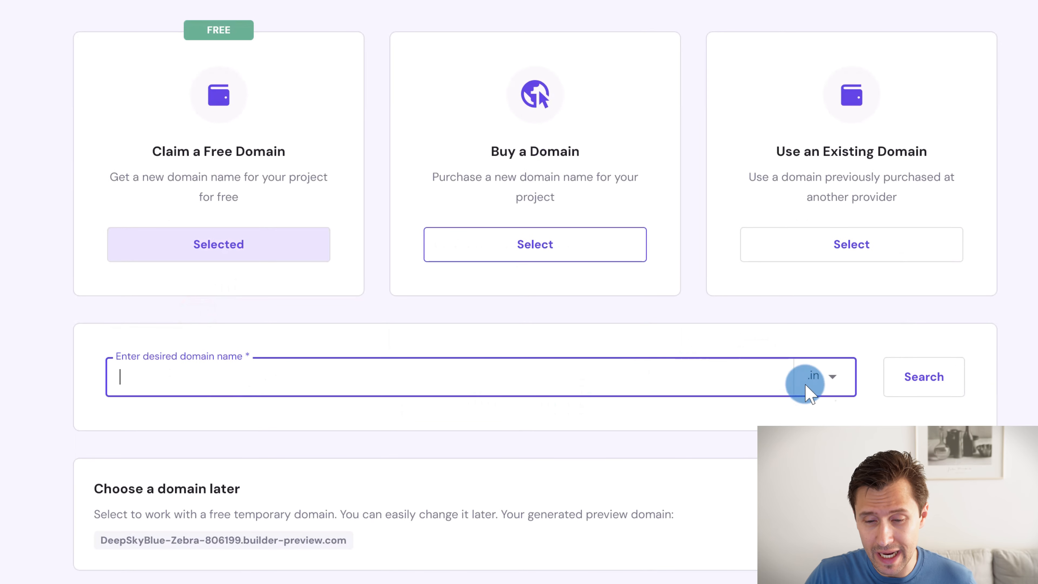
click(825, 388)
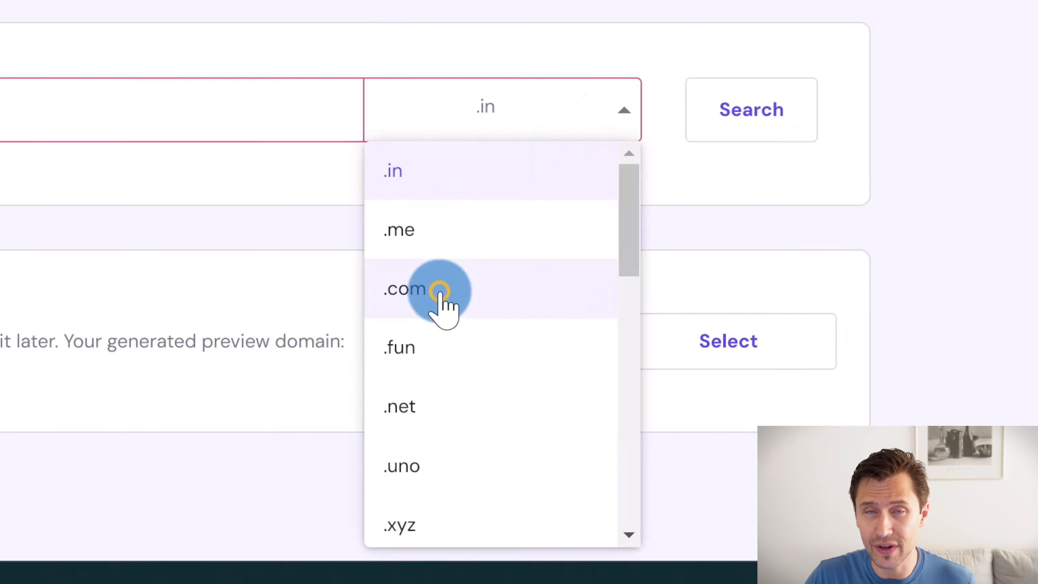
click(440, 294)
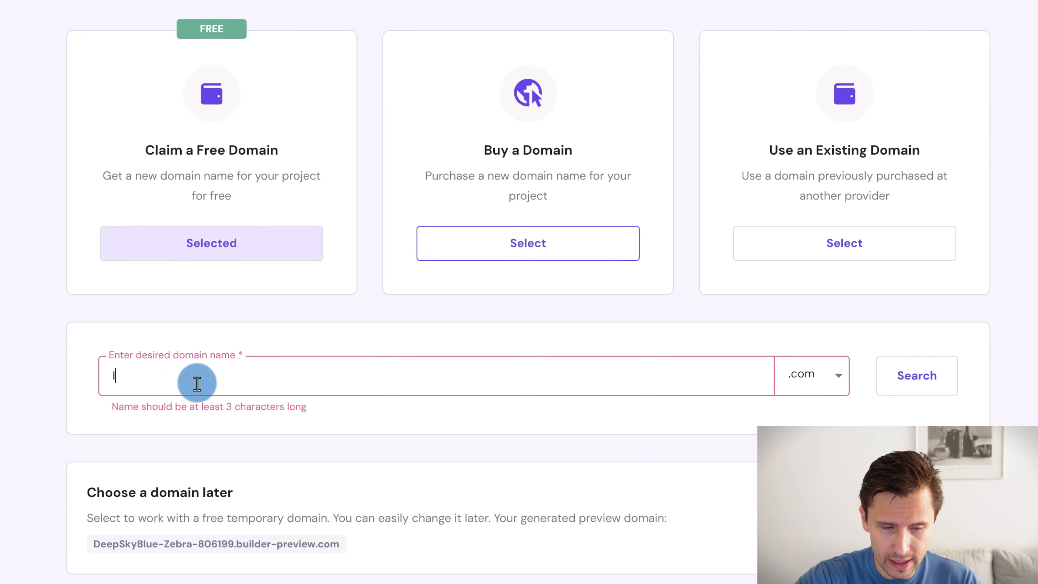
text(VANMANAHOSTINGER)
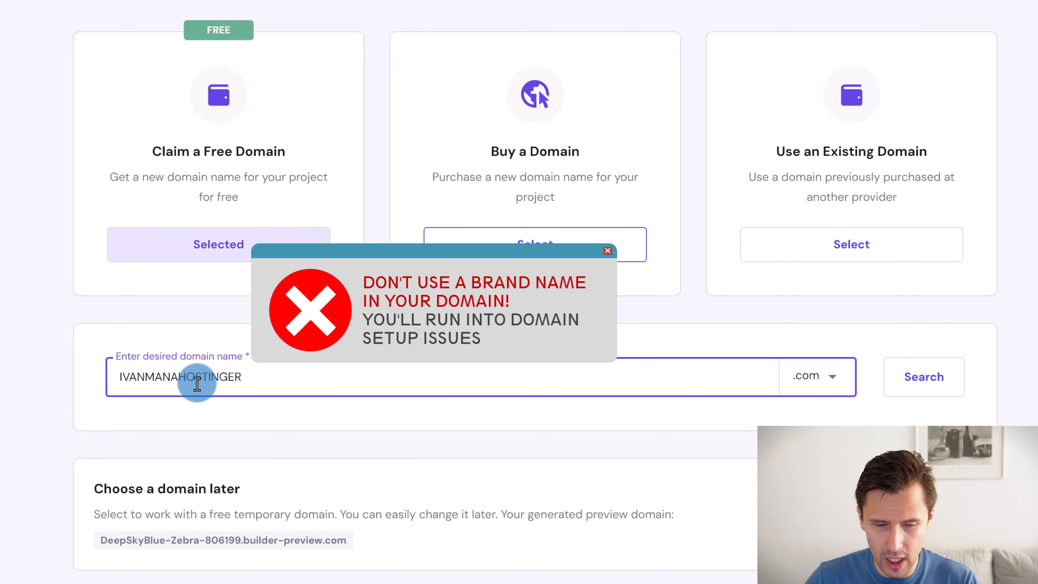
click(944, 373)
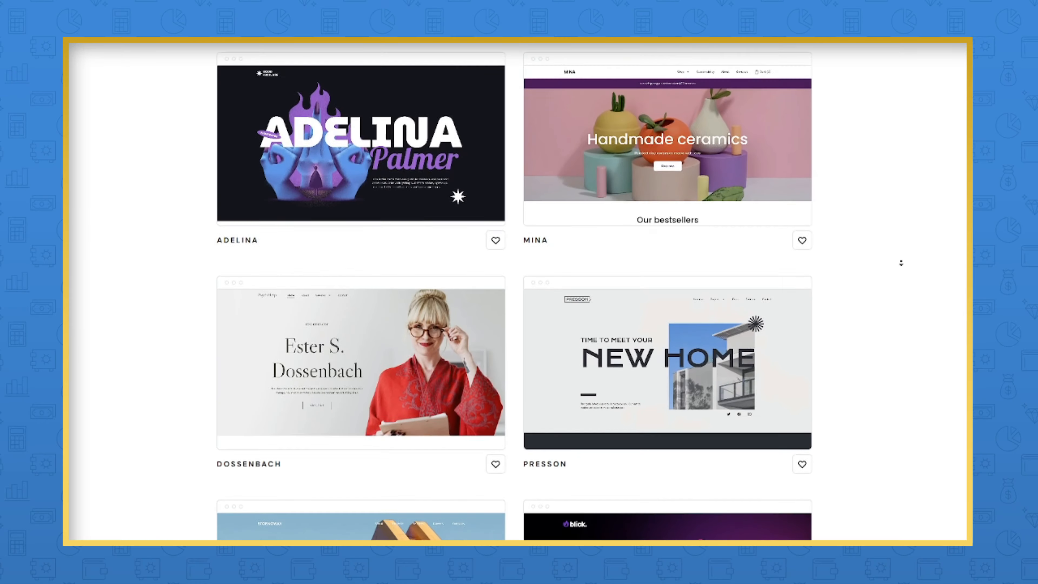
scroll(903, 264, down, 1)
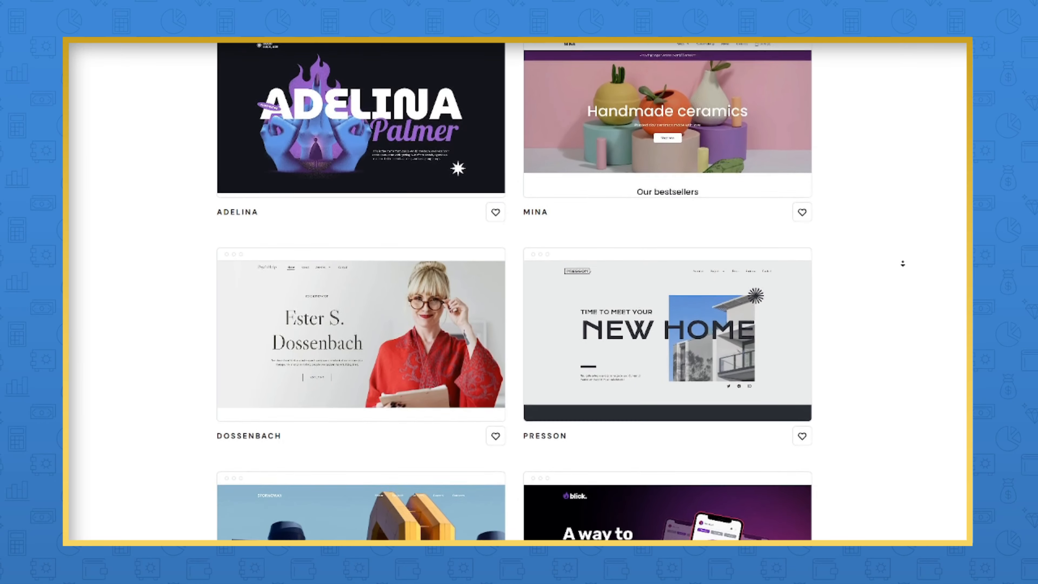
Start the AI website creation with the brand name "Ivan Mana Inc." and the website type Blog
scroll(903, 264, down, 3)
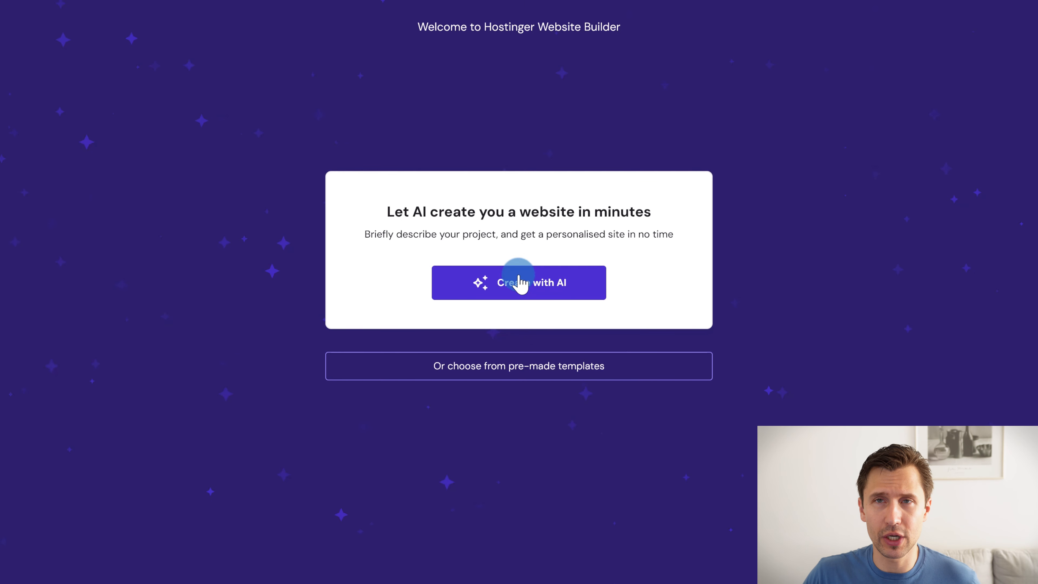
click(517, 287)
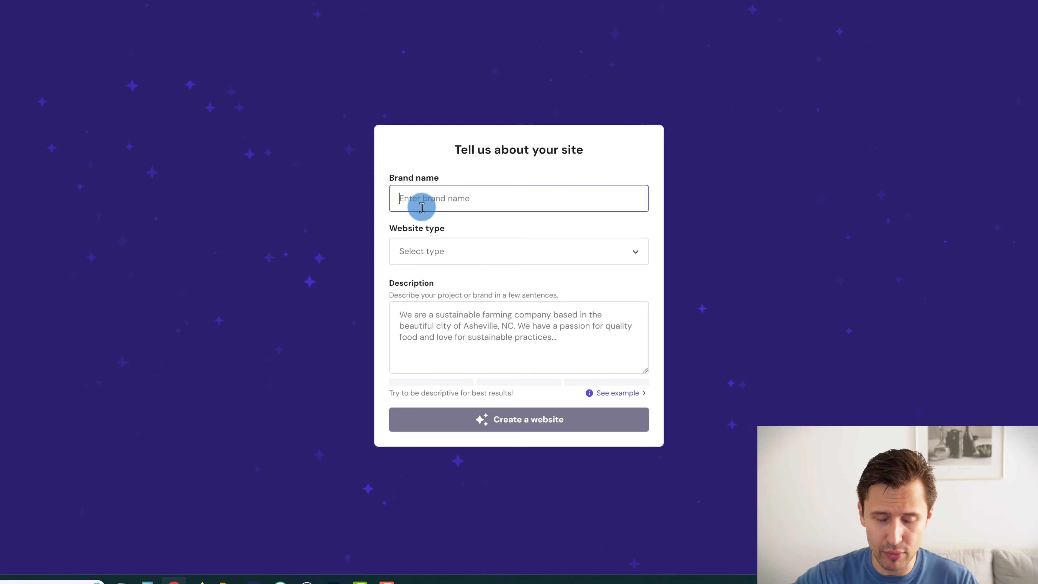
text(Ivan Mana Inc)
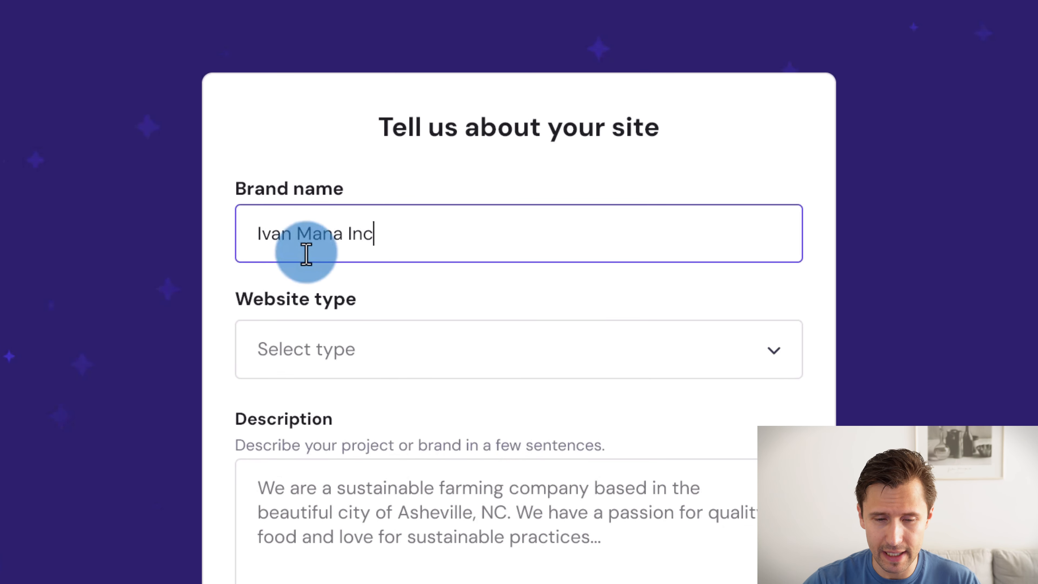
text(.)
click(361, 330)
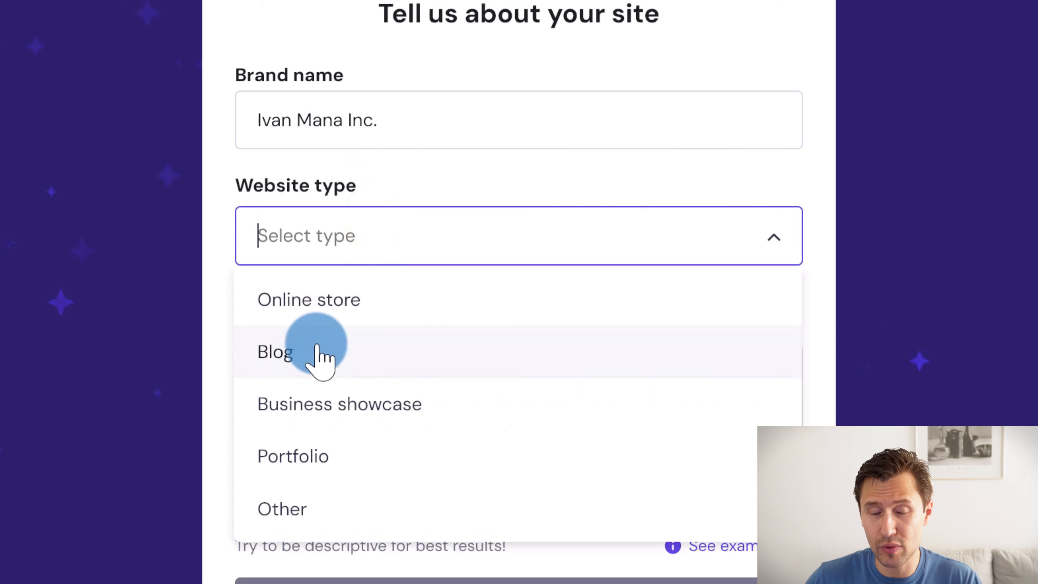
click(317, 345)
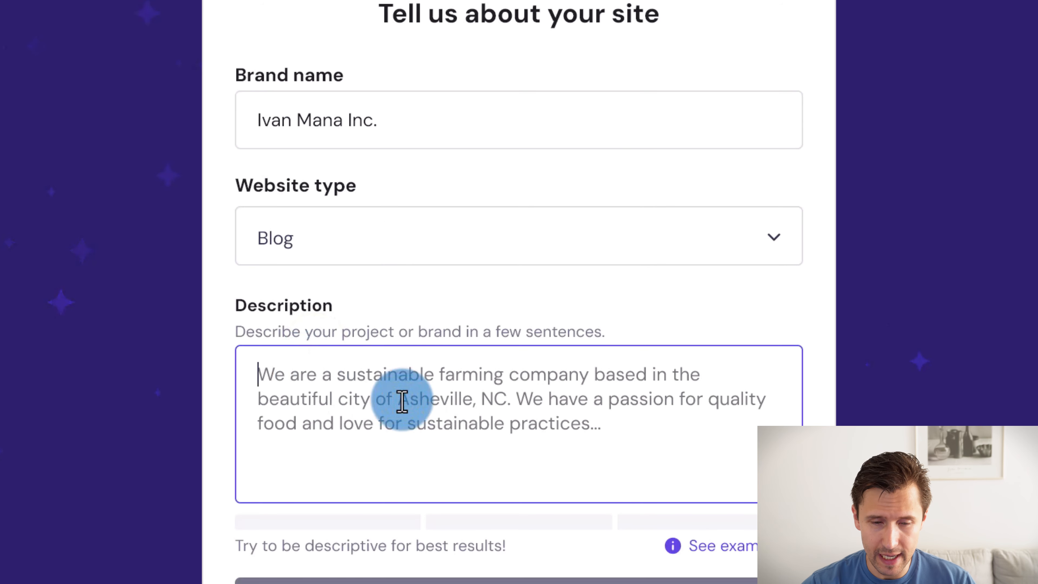
Describe the site as "I help people make money online by writing different affiliate marketing blogs" and create the website
text(I help people make money online by writing )
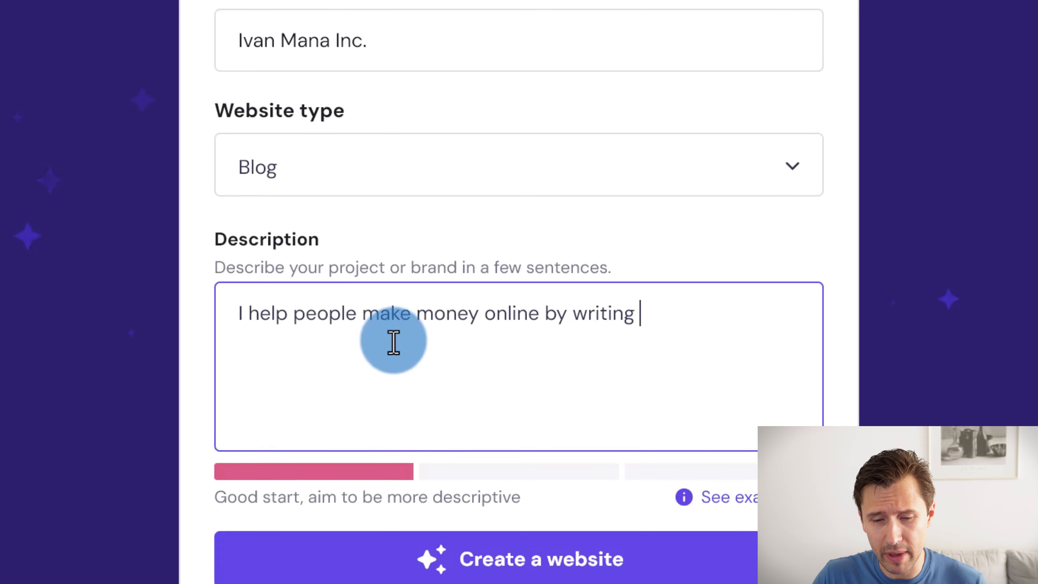
text(different affiliate marketing blogs)
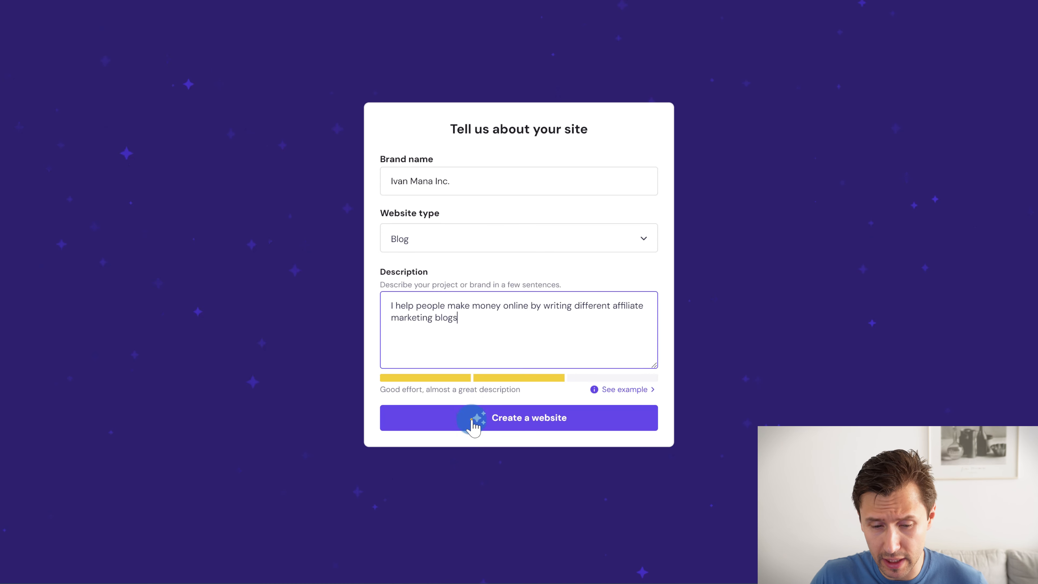
click(472, 420)
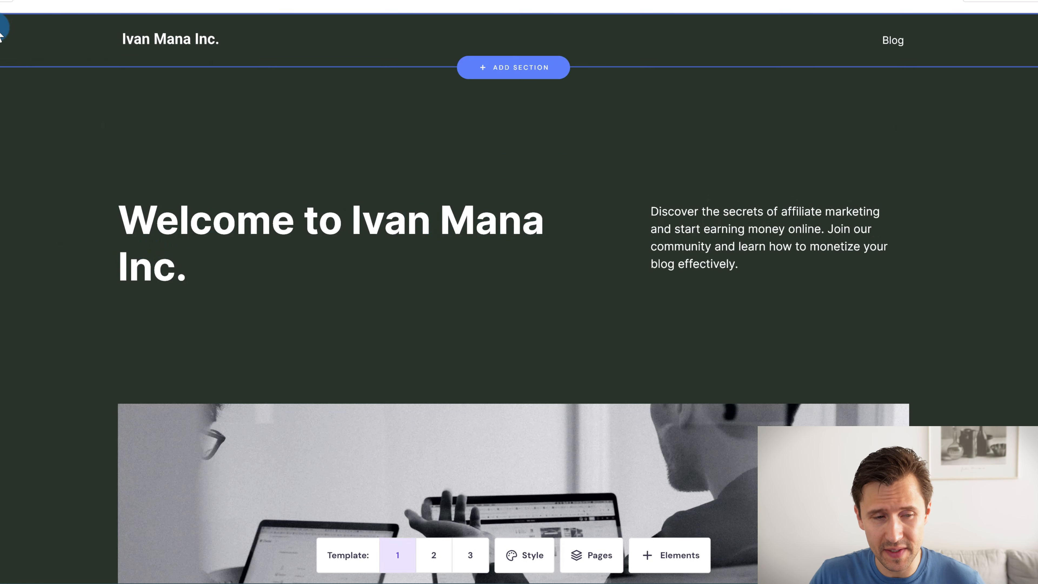
Look through the generated homepage and compare templates 1, 2 and 3
scroll(608, 204, down, 15)
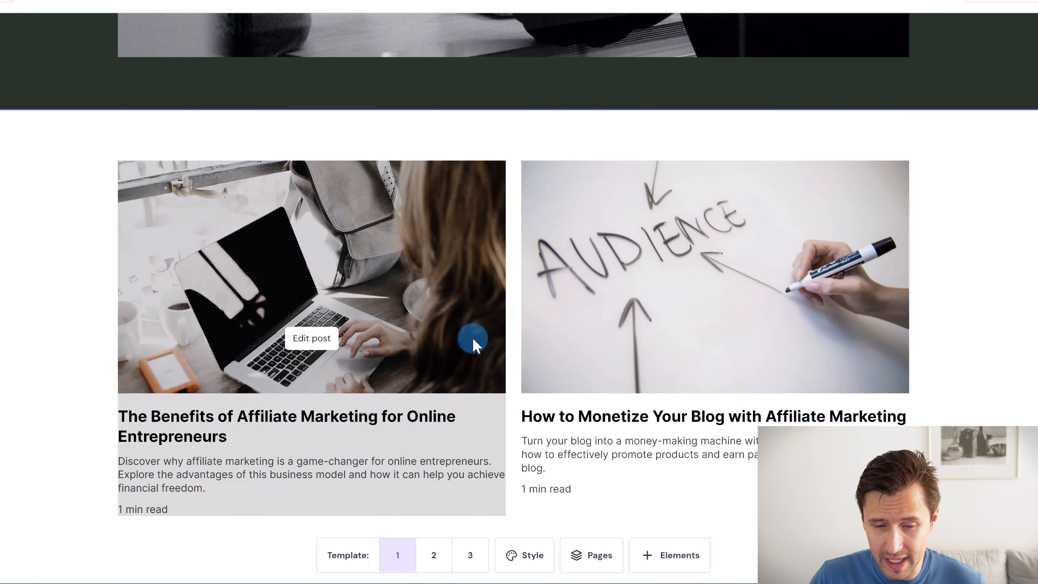
scroll(474, 343, down, 4)
click(433, 555)
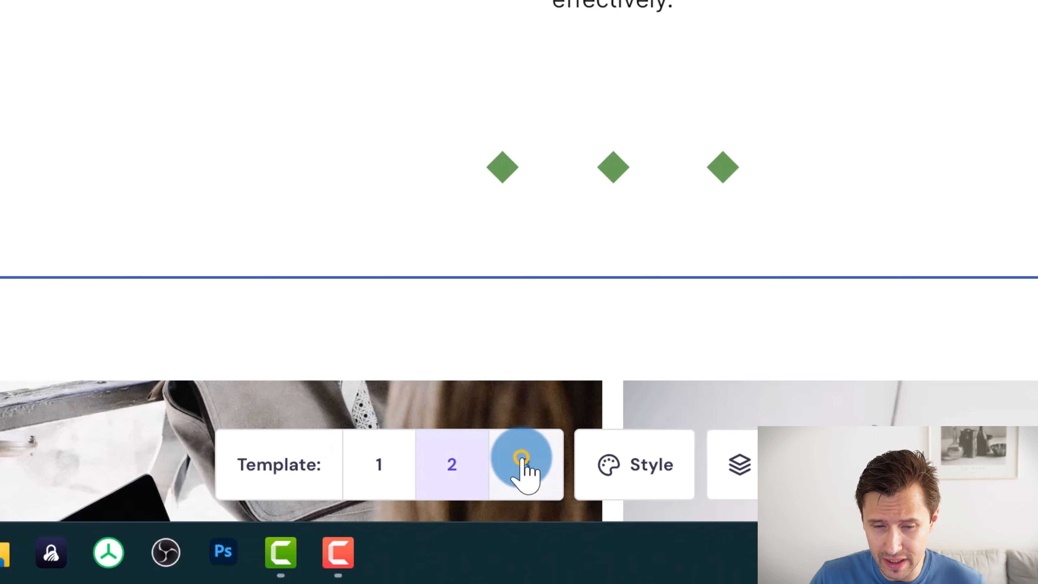
click(522, 462)
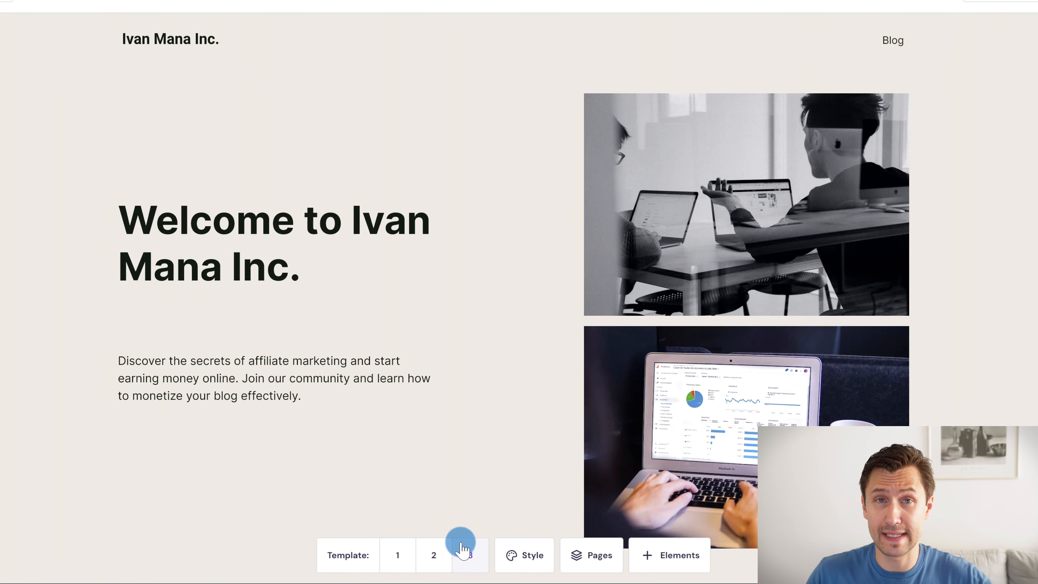
click(397, 555)
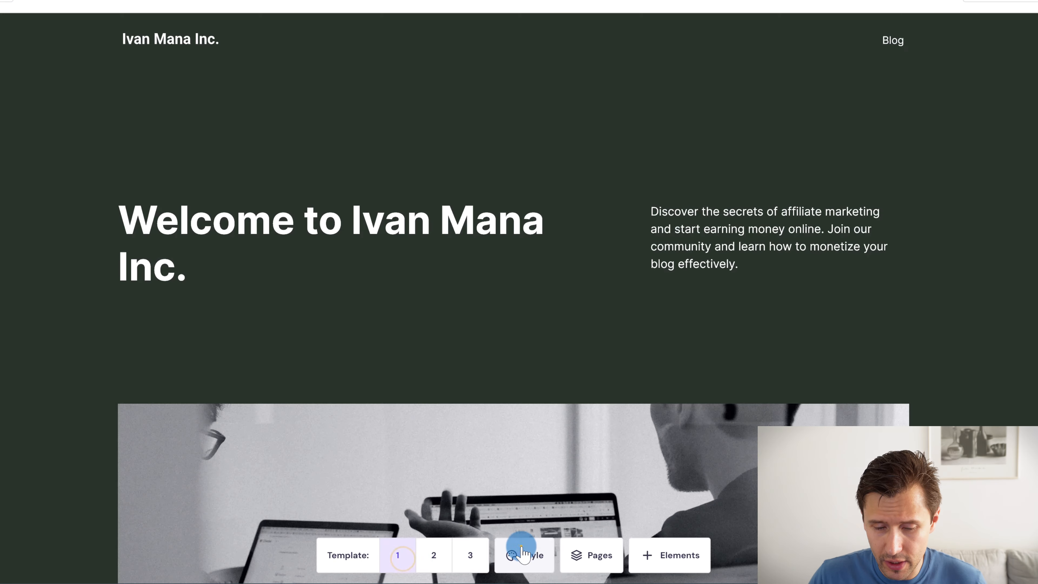
Apply the Oswald and Source Serif 4 font pair to the site and view its page and element options
click(525, 555)
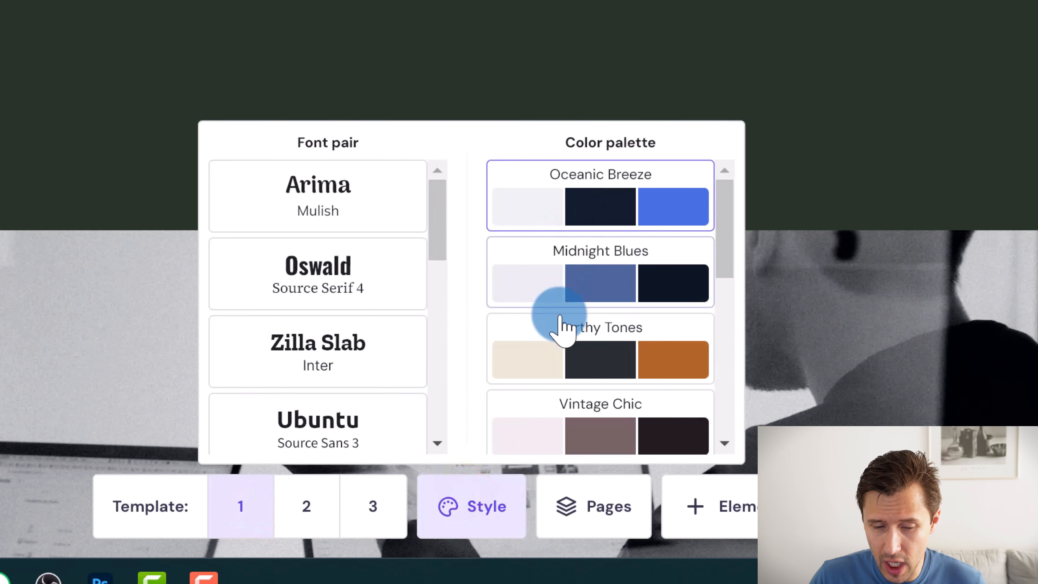
click(358, 275)
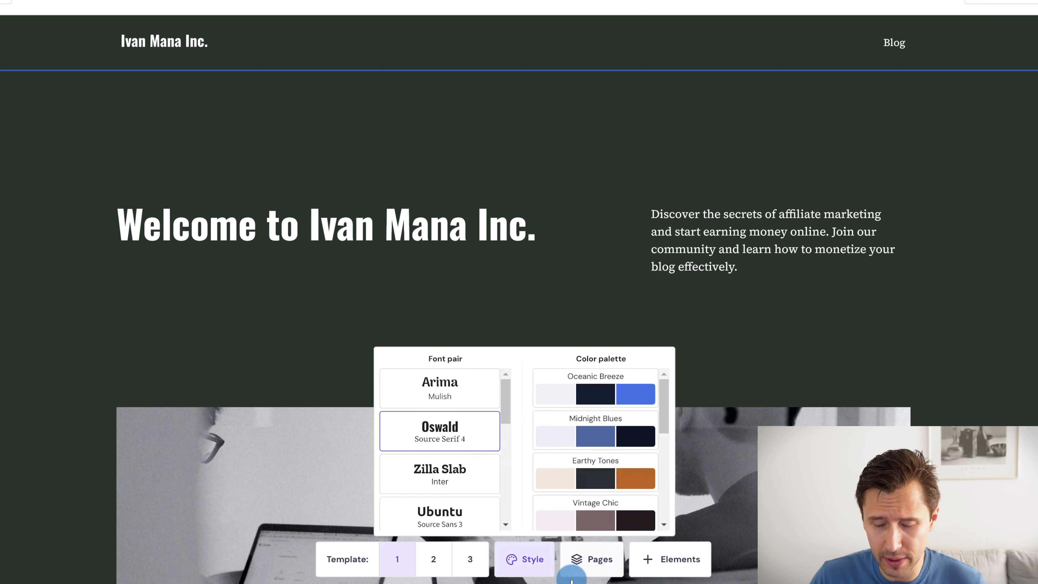
click(587, 557)
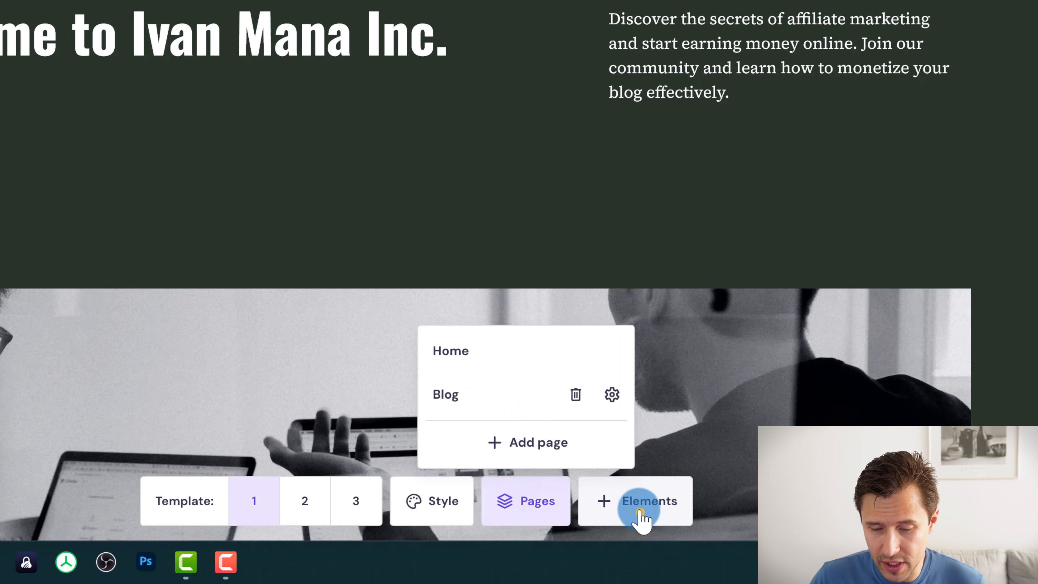
click(641, 511)
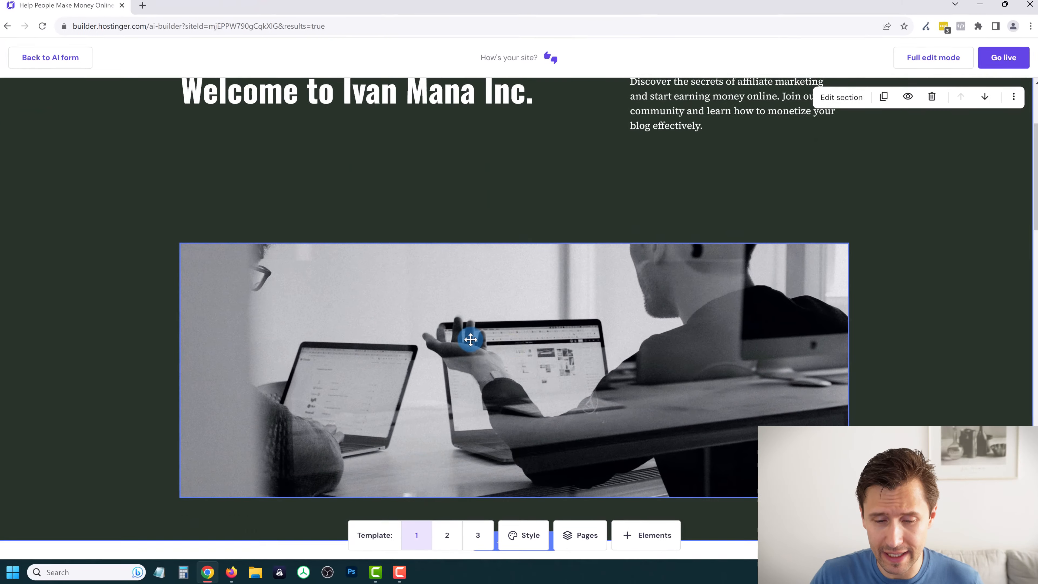
Switch the site to the beige template with two stacked hero images and open it in full edit mode
scroll(470, 343, down, 10)
click(447, 533)
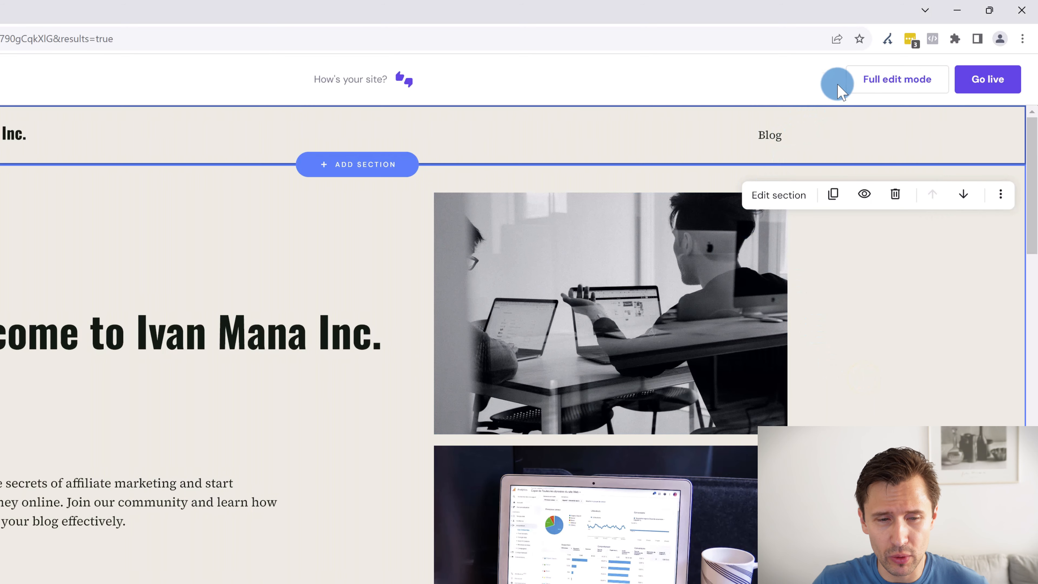
click(869, 82)
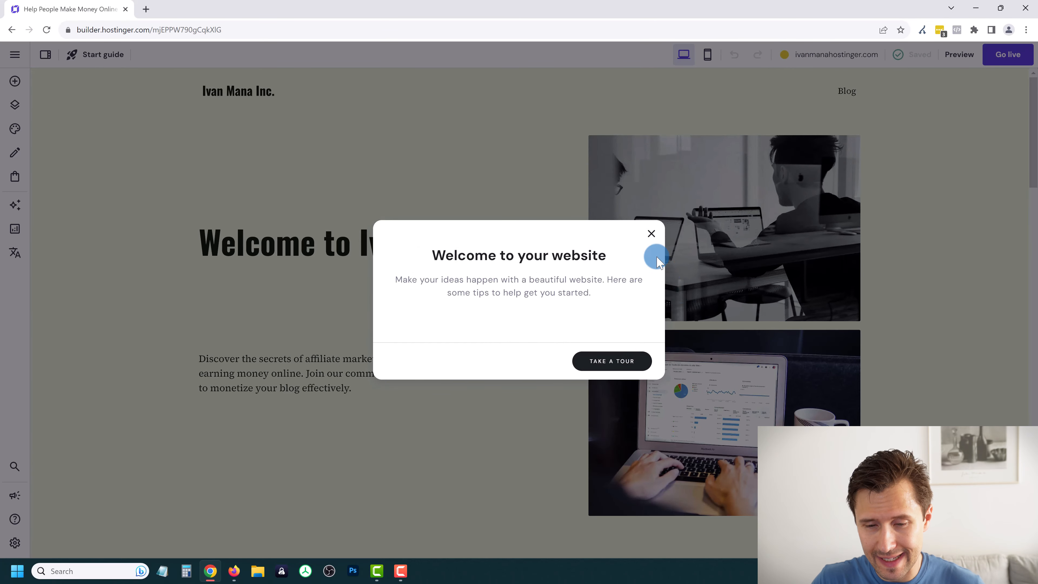
click(649, 240)
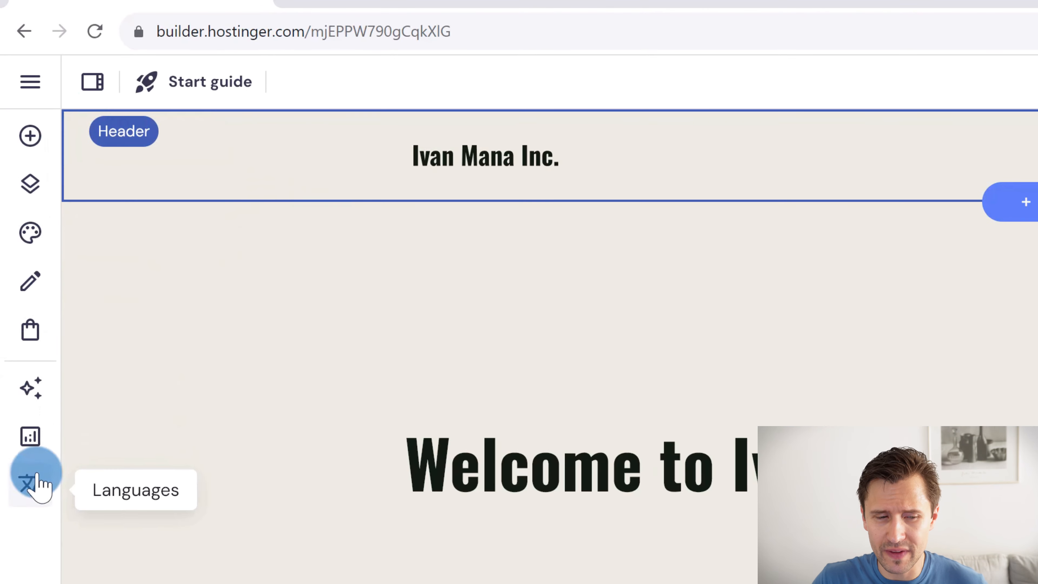
Expand the editor's labelled sidebar and look over the website builder menu, support chat and domain status
click(94, 84)
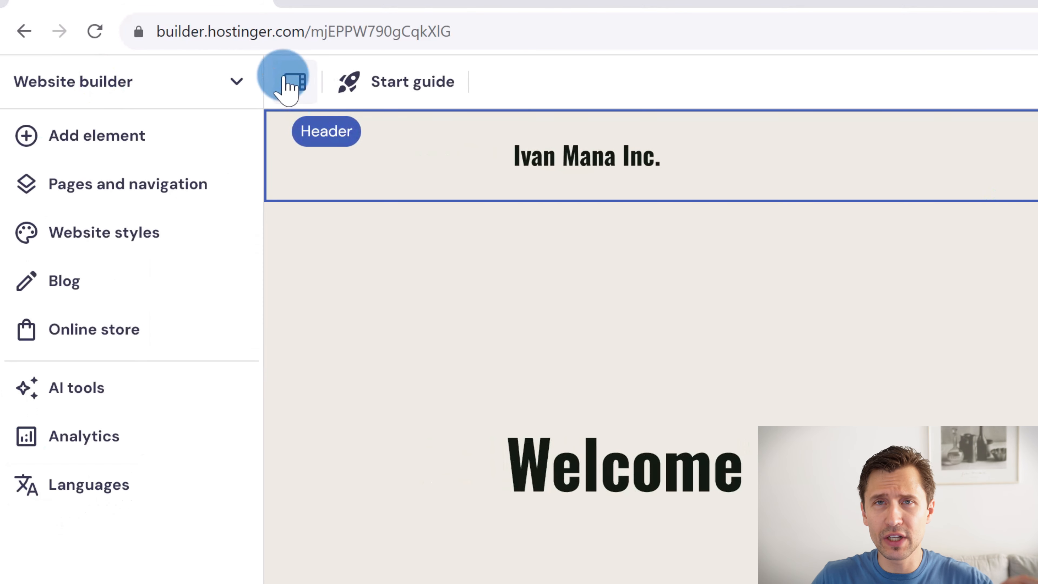
click(184, 87)
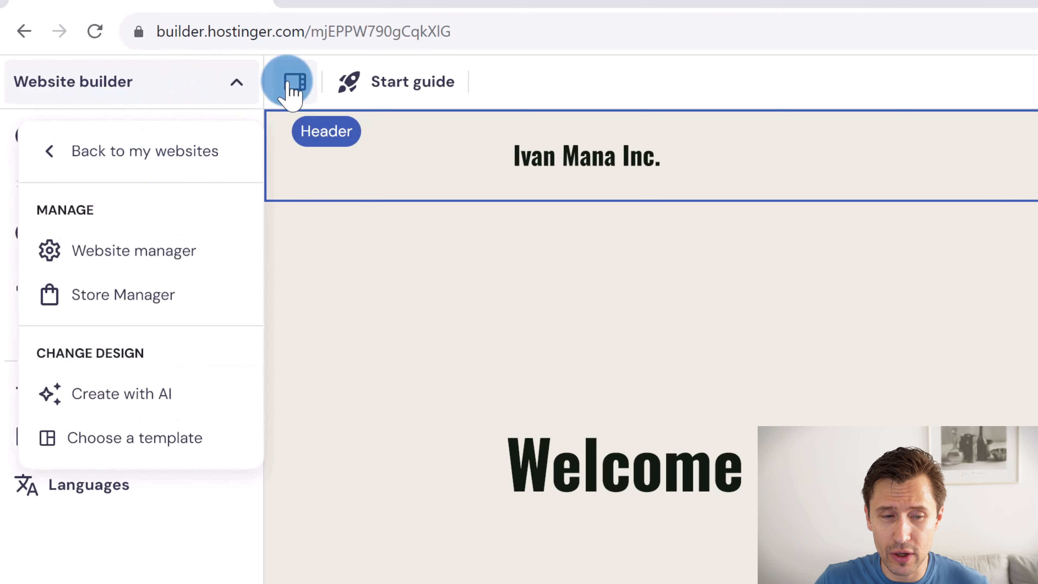
click(93, 79)
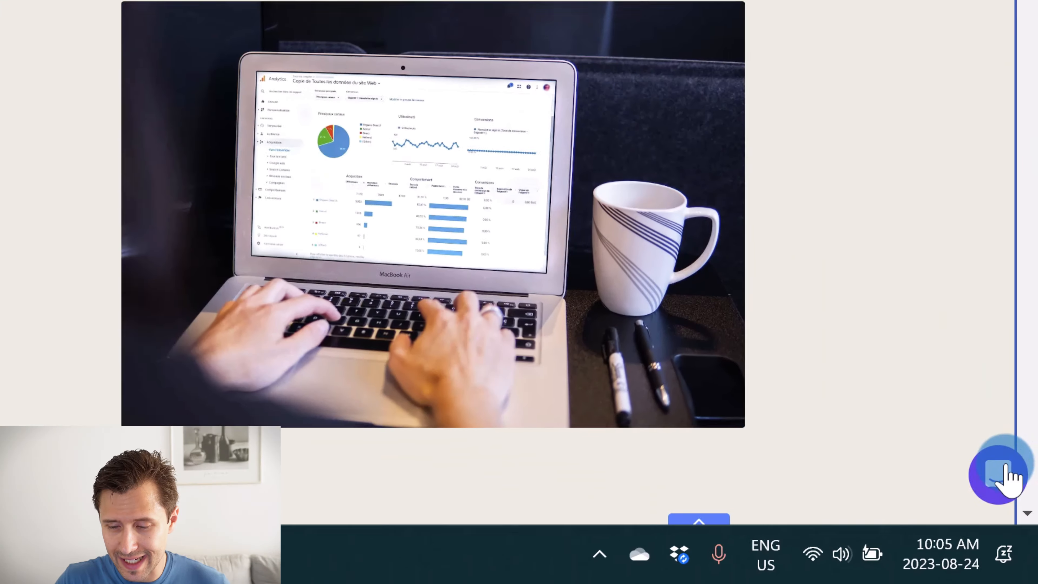
click(1005, 468)
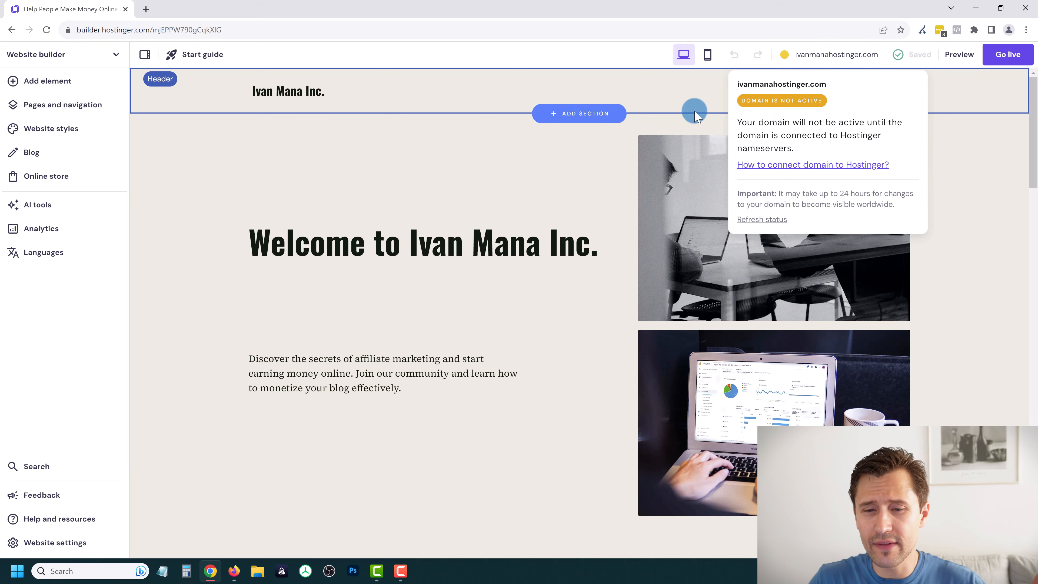
click(675, 95)
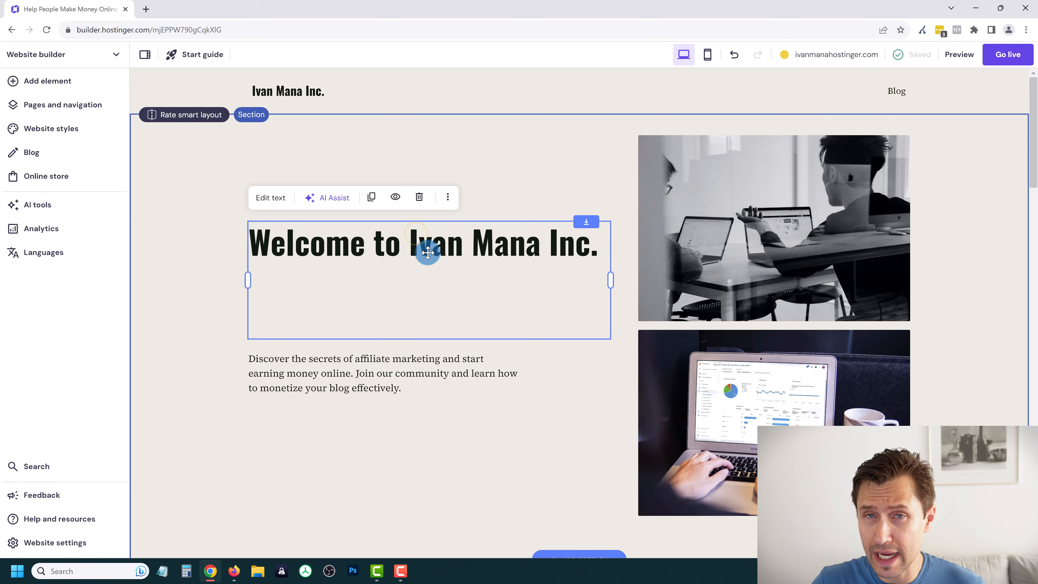
Move the welcome heading higher in the first section and place the description paragraph directly beneath it
drag(424, 251, 369, 197)
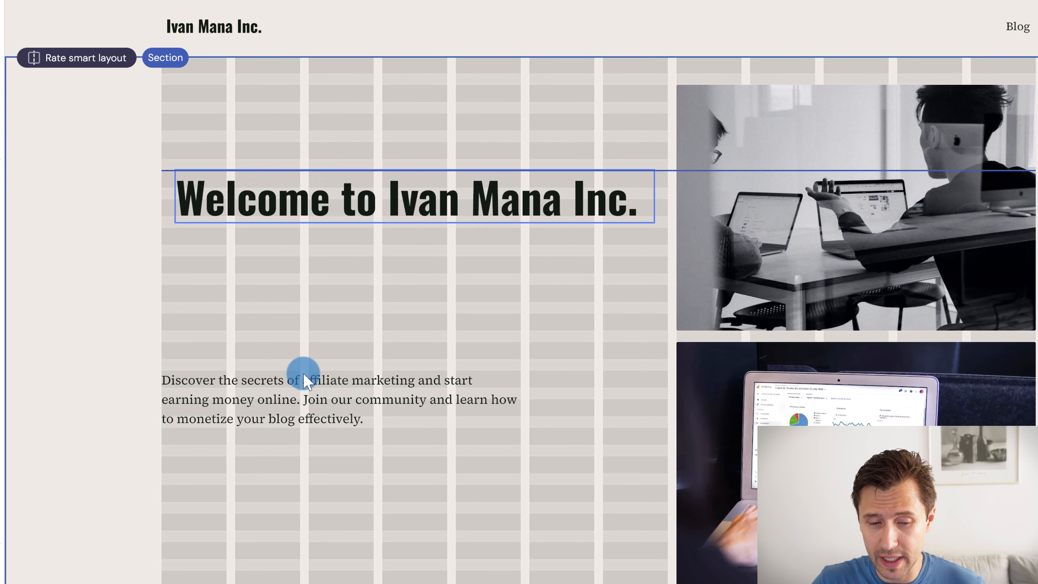
drag(301, 371, 309, 305)
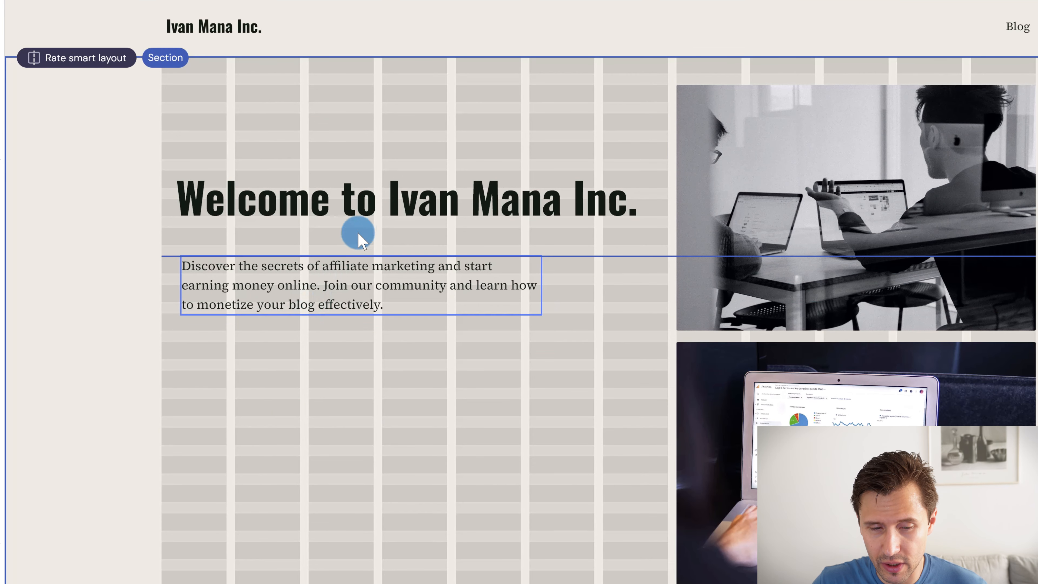
drag(360, 239, 378, 203)
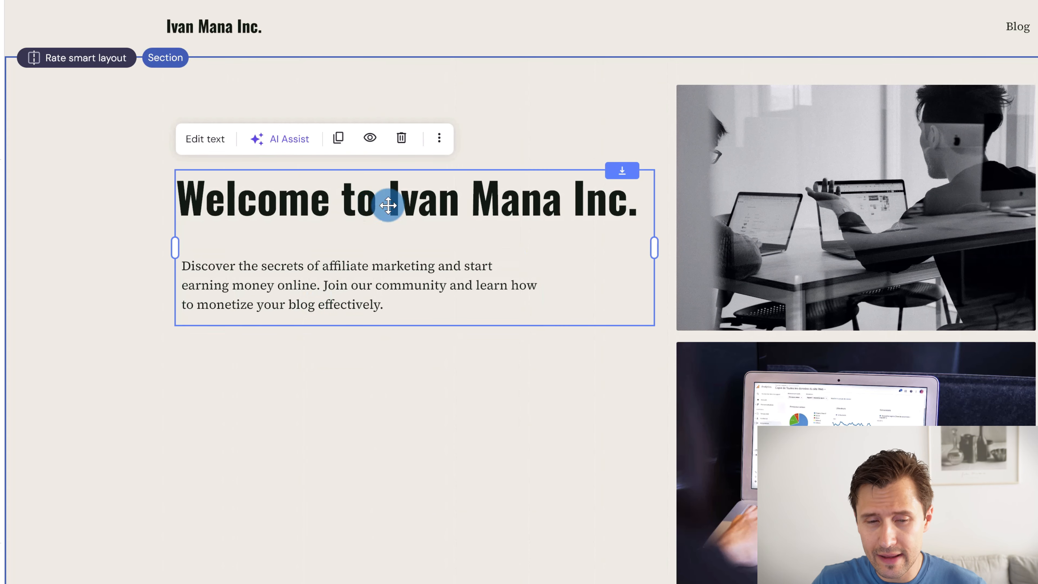
Examine the editing options offered for the upper hero image and the welcome heading
click(813, 171)
scroll(572, 266, down, 2)
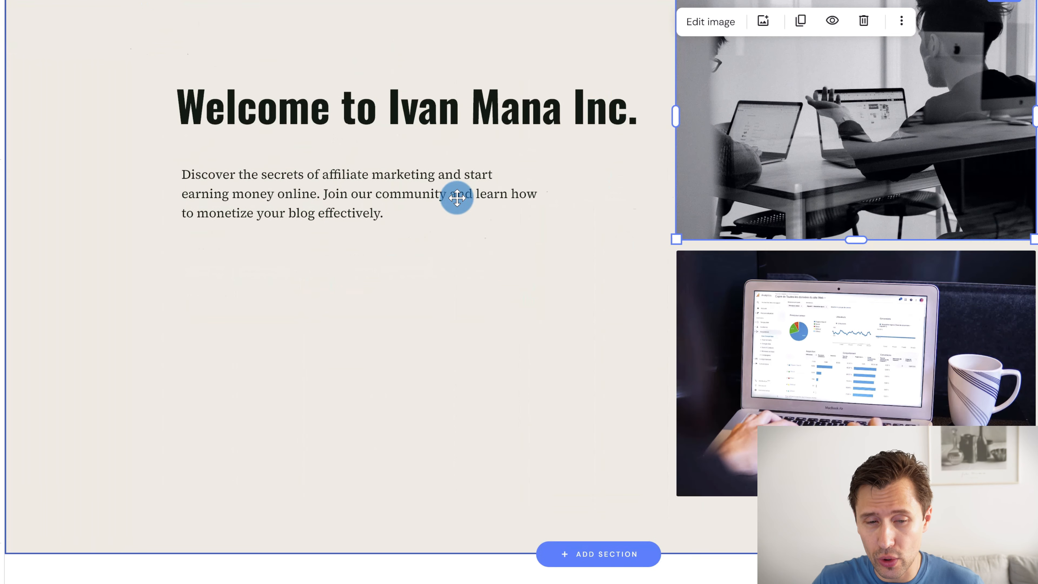
scroll(429, 218, up, 2)
click(378, 212)
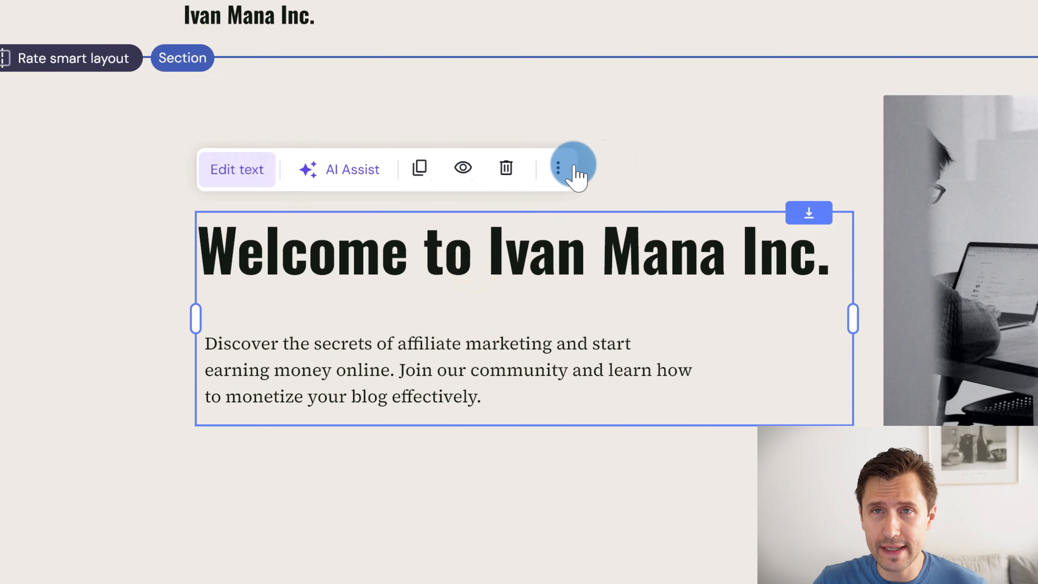
Open the header settings and view the logo options
click(1037, 163)
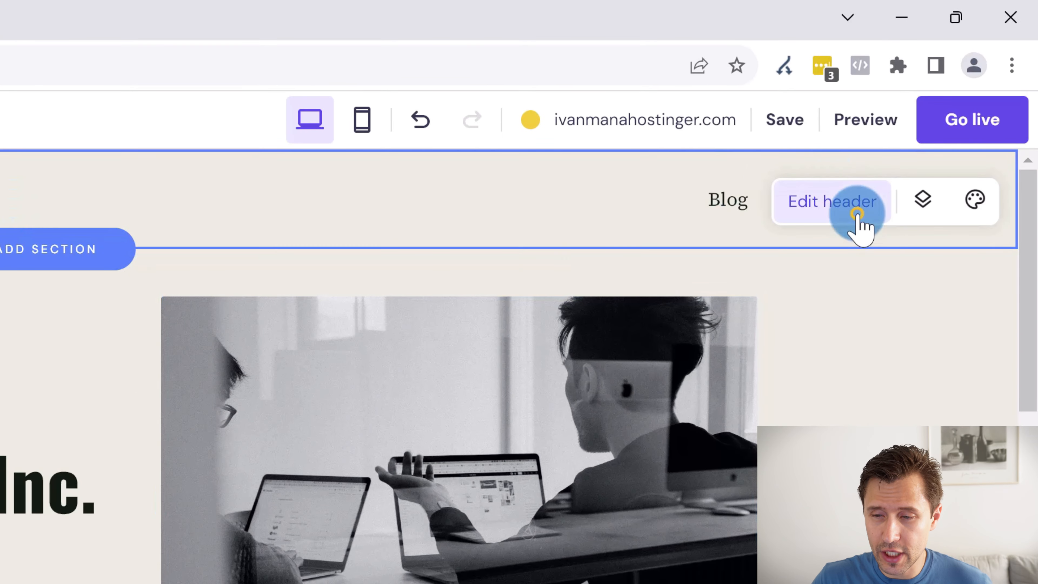
click(1033, 105)
click(678, 286)
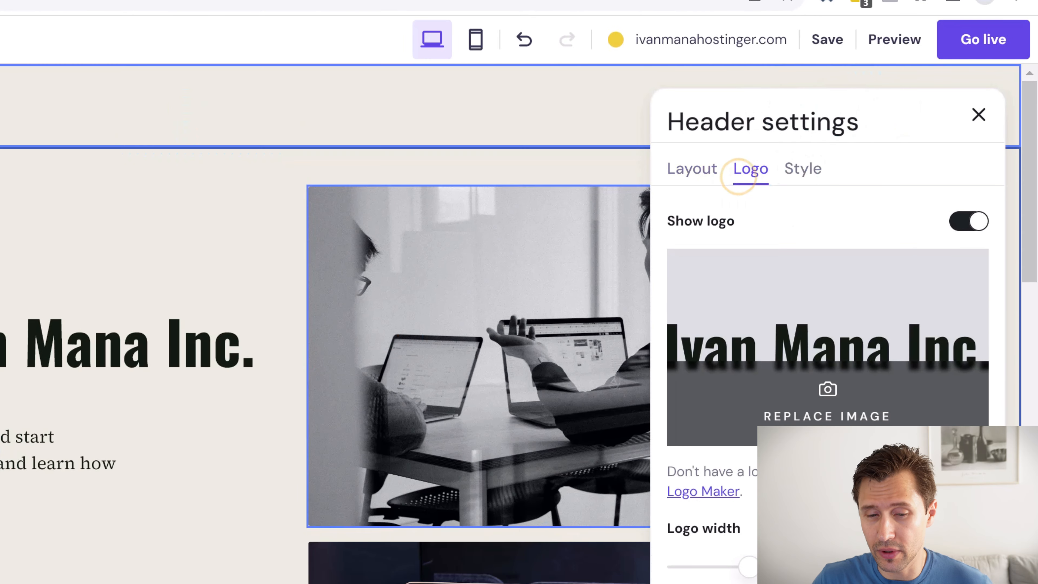
click(93, 412)
scroll(470, 279, down, 3)
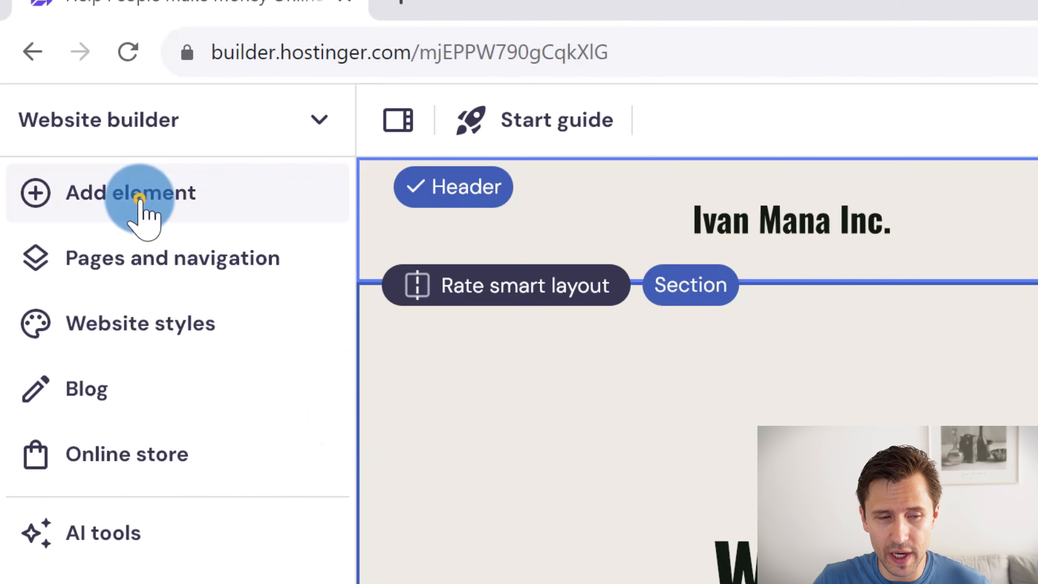
Add a text element beneath the description paragraph reading "The best affiliate marketing resources"
click(58, 90)
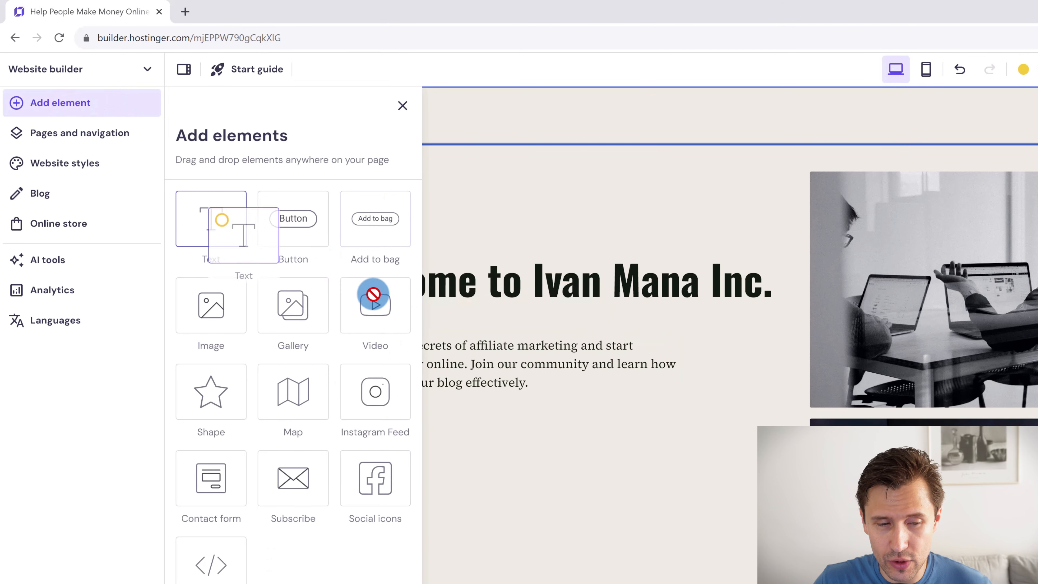
drag(622, 316, 541, 496)
drag(609, 476, 423, 426)
click(249, 336)
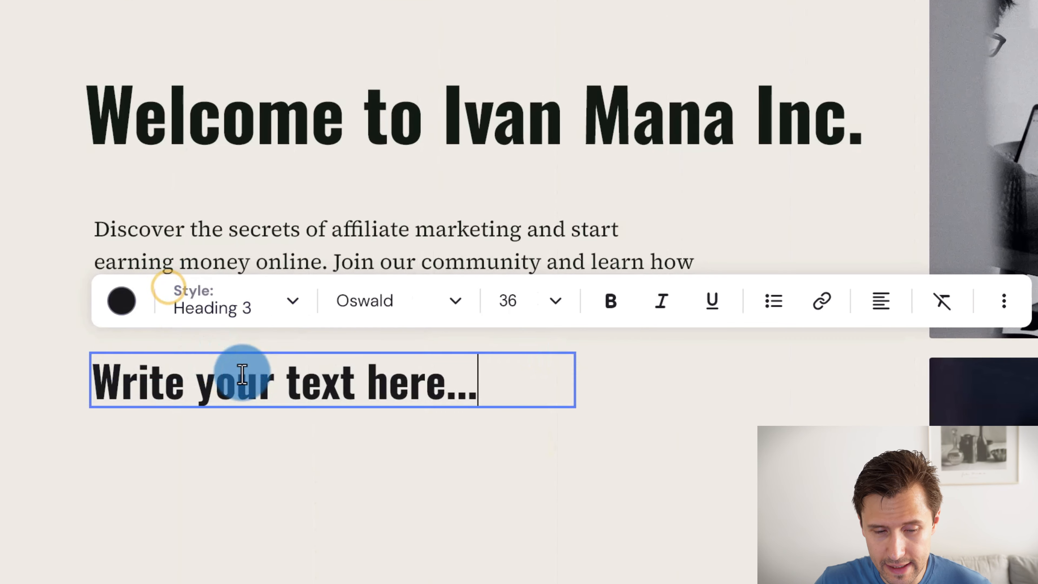
triple_click(309, 387)
text(The be)
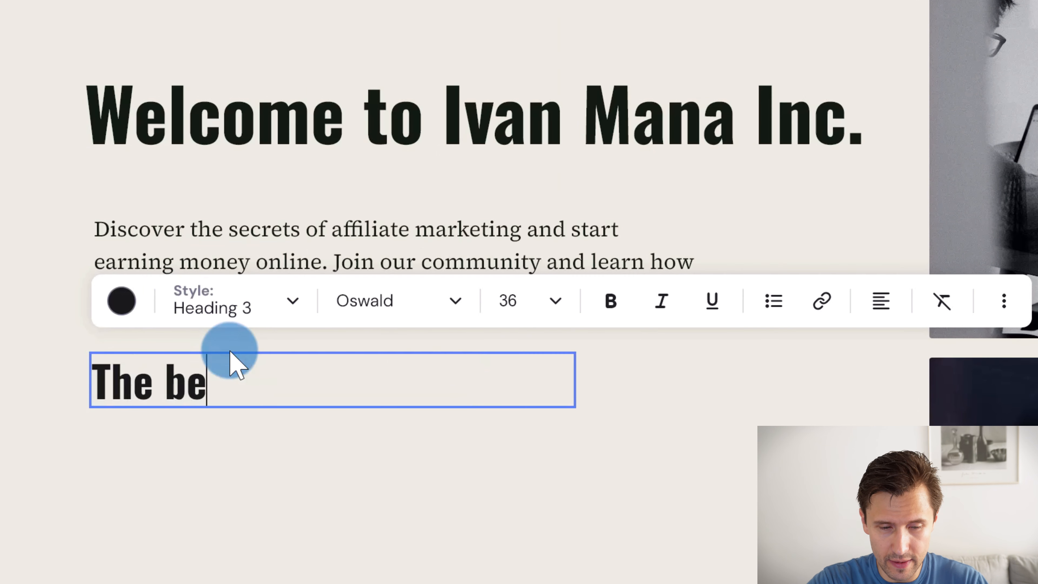
text(st affiliate marketin)
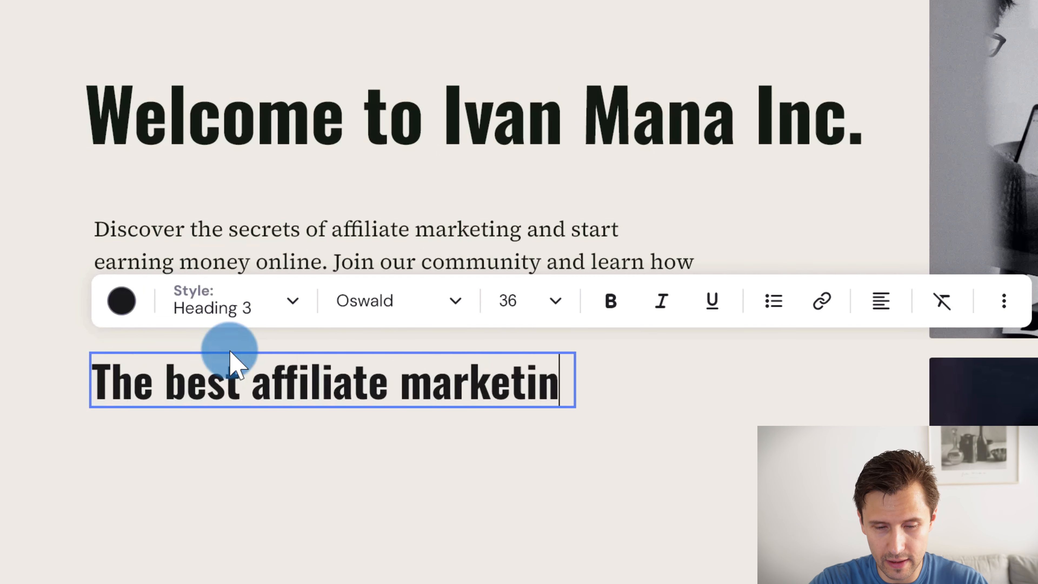
text(g resources)
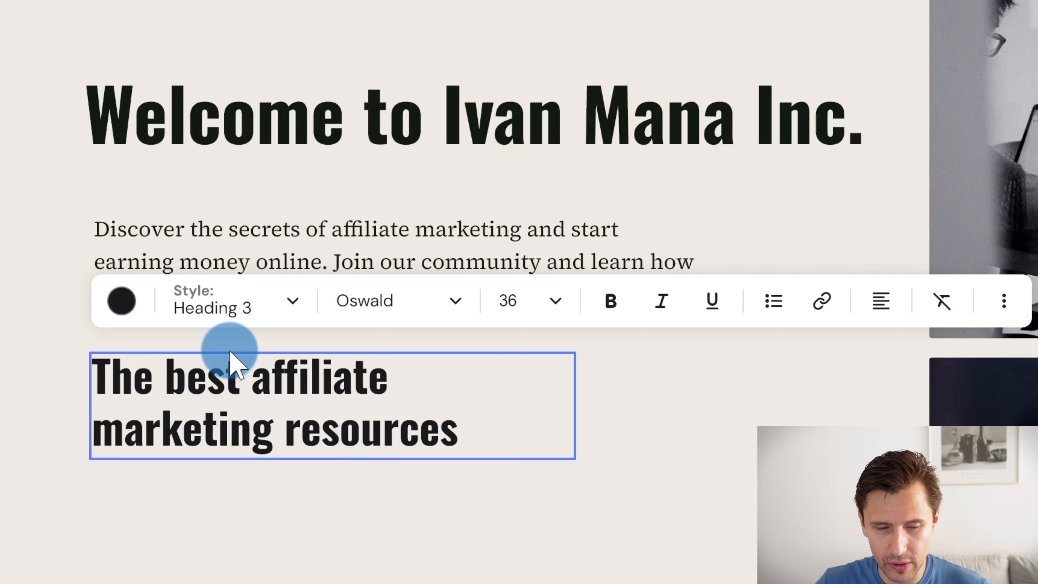
Try the Heading 1 style on the new text, return it to Heading 3 with font size 30, and view the font choices
click(208, 303)
click(218, 397)
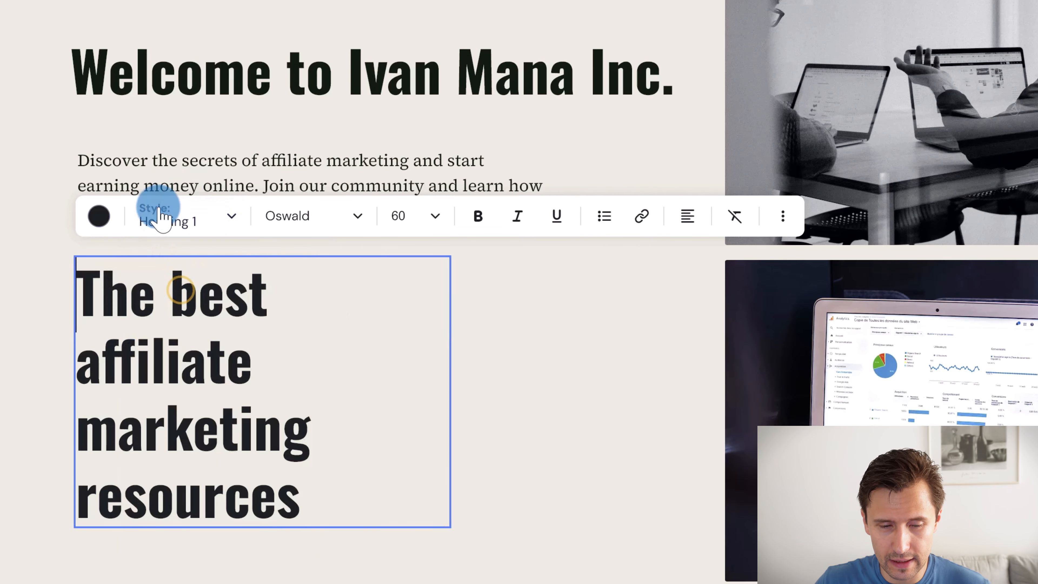
click(161, 216)
click(185, 347)
click(423, 217)
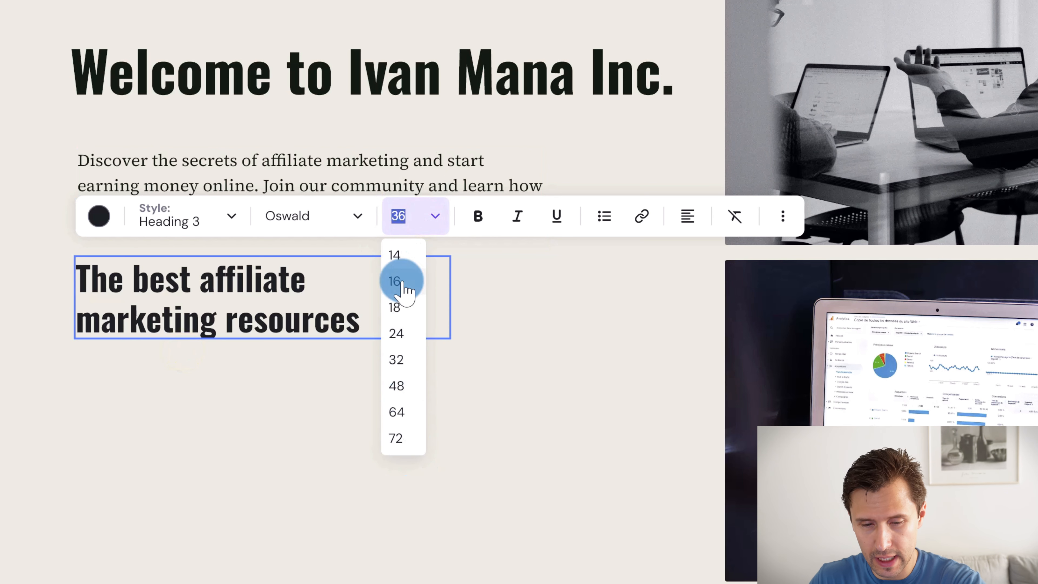
text(30)
click(324, 210)
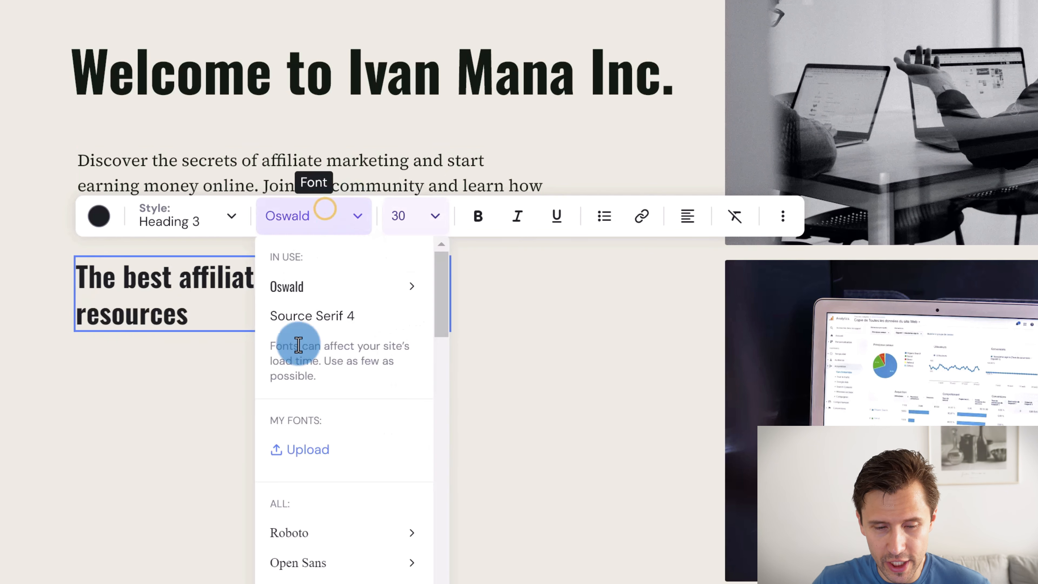
click(546, 338)
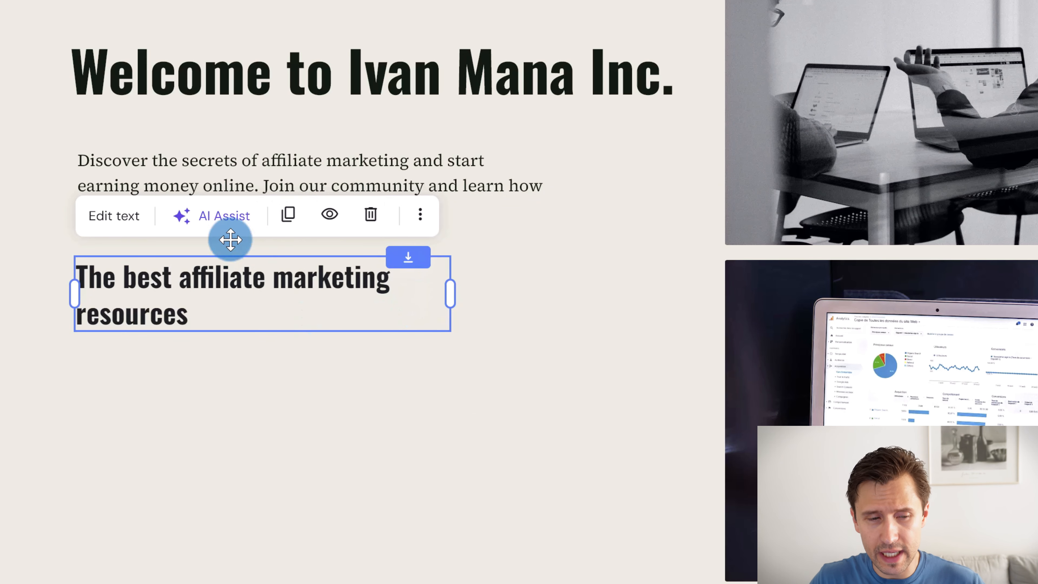
Add an image element to the first section and place it directly beneath the affiliate marketing resources text
click(68, 84)
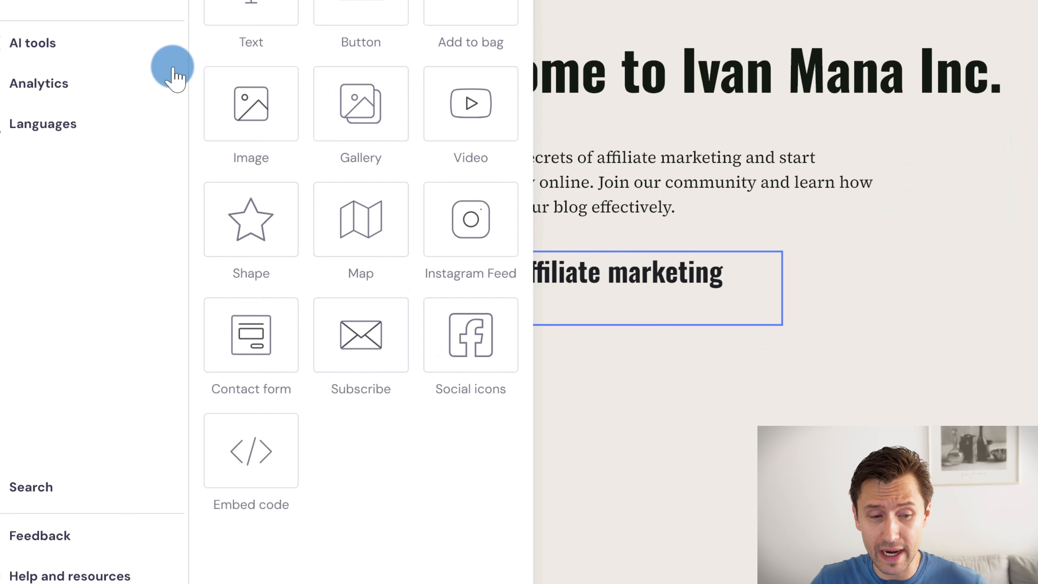
drag(248, 102, 519, 364)
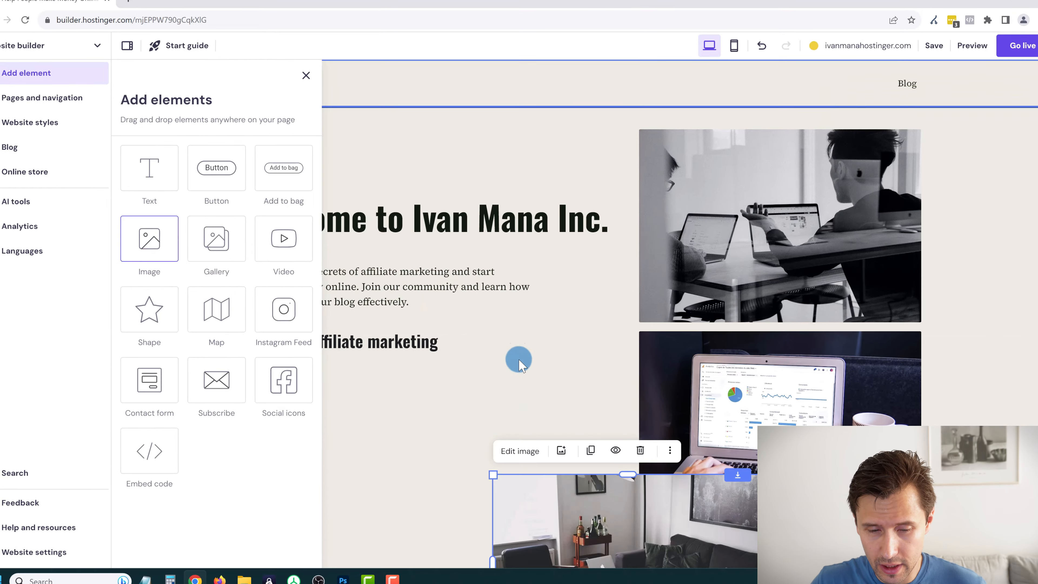
drag(570, 531, 438, 372)
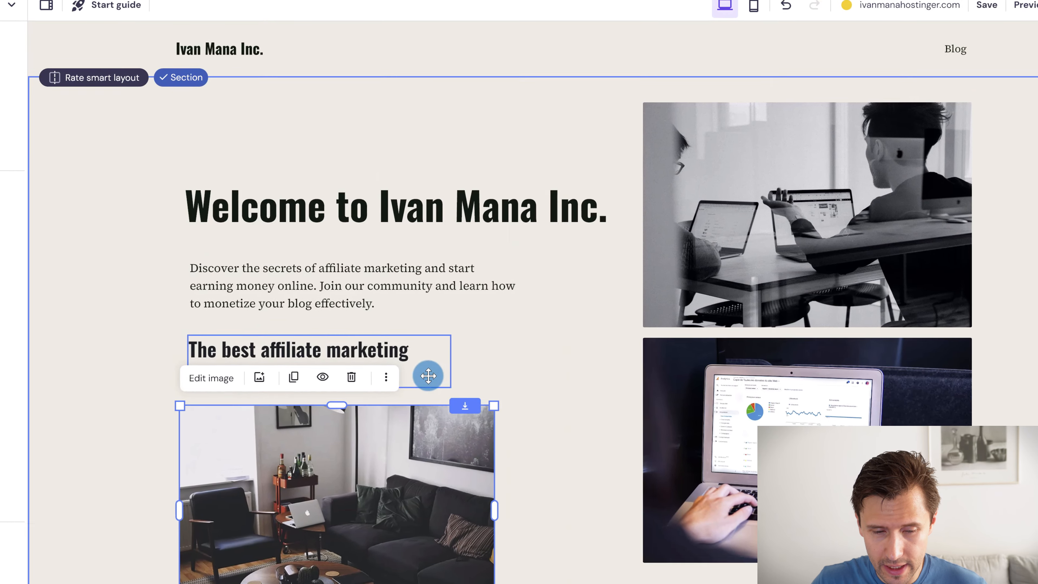
Open the new image's settings, start replacing the picture and browse the media library through to the free images
click(196, 251)
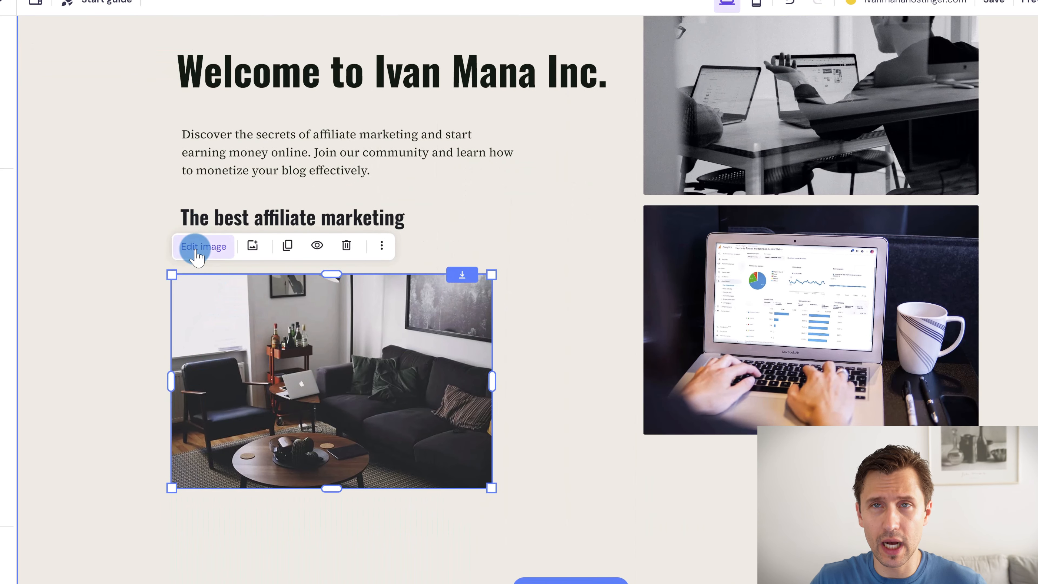
click(544, 311)
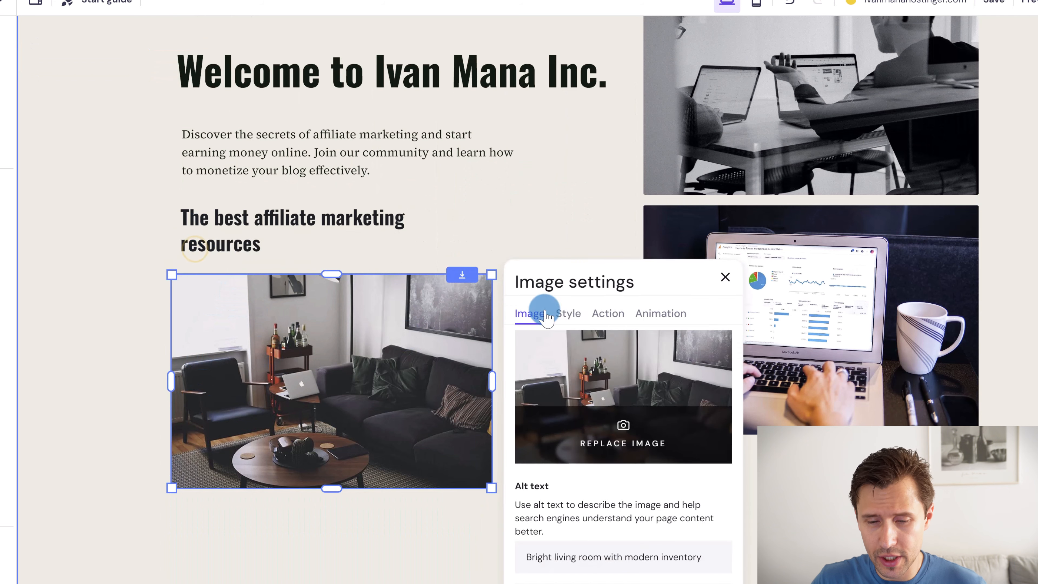
click(624, 434)
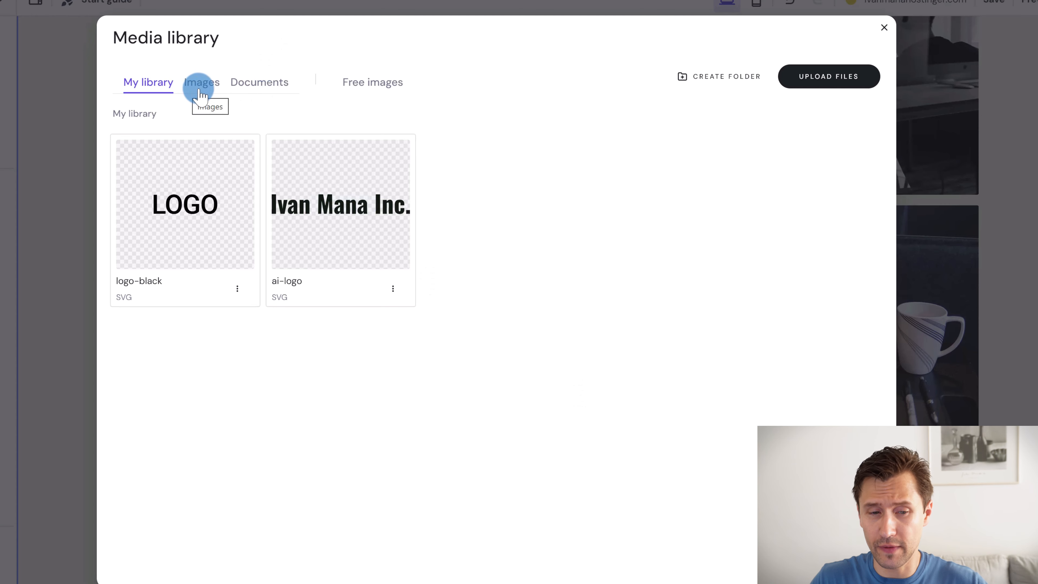
click(200, 93)
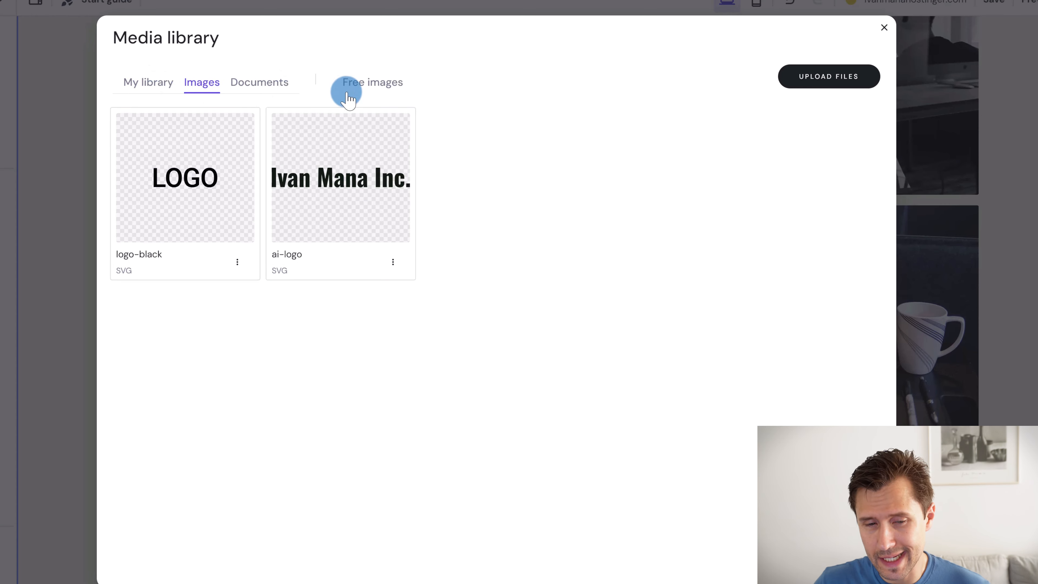
click(370, 89)
Search the free images for "affiliate marketing" and replace the placeholder with the photo of a laptop showing an analytics dashboard
click(241, 135)
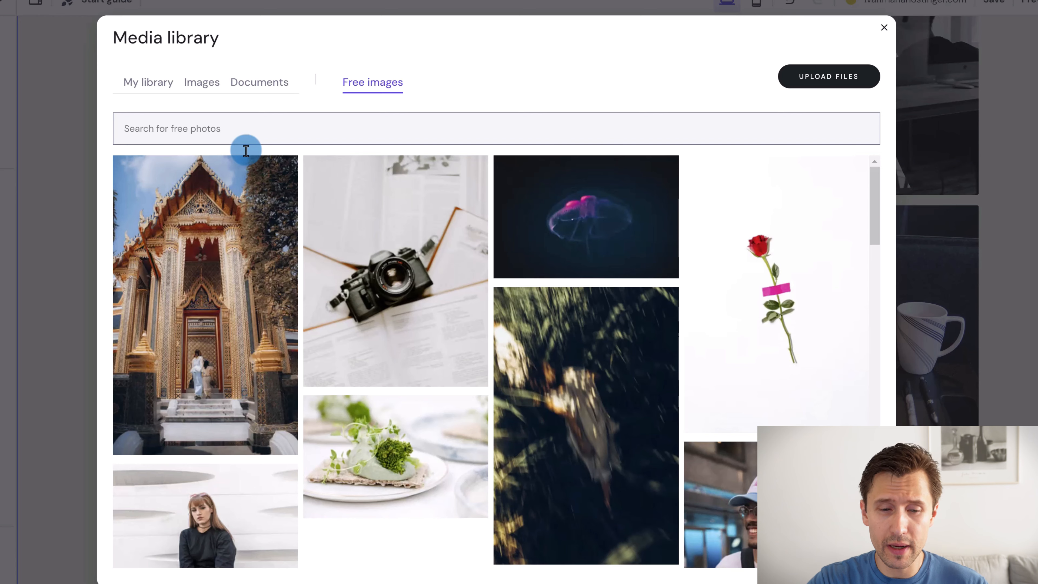
text(affi)
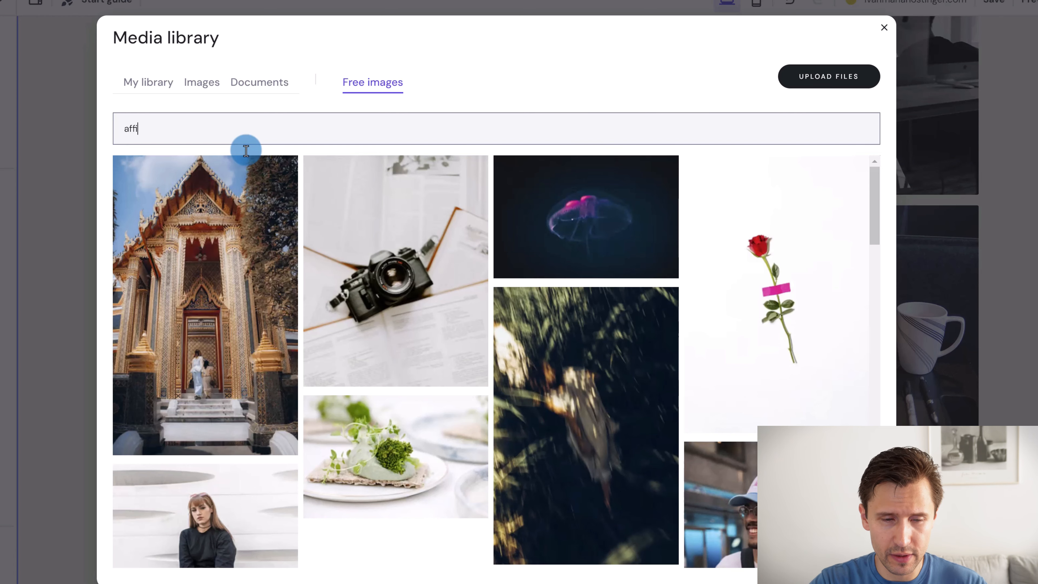
text(liate marketing)
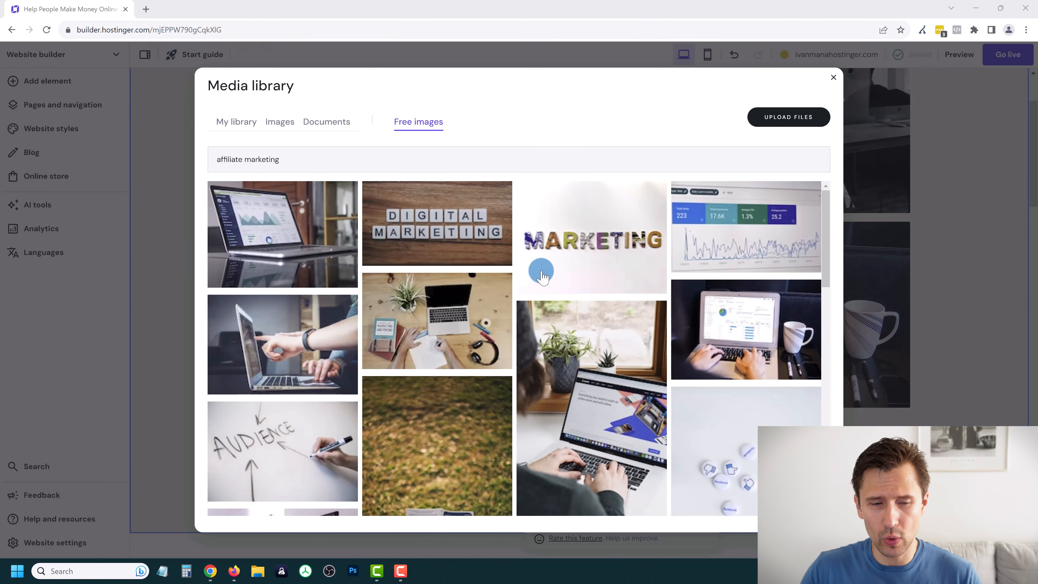
click(270, 242)
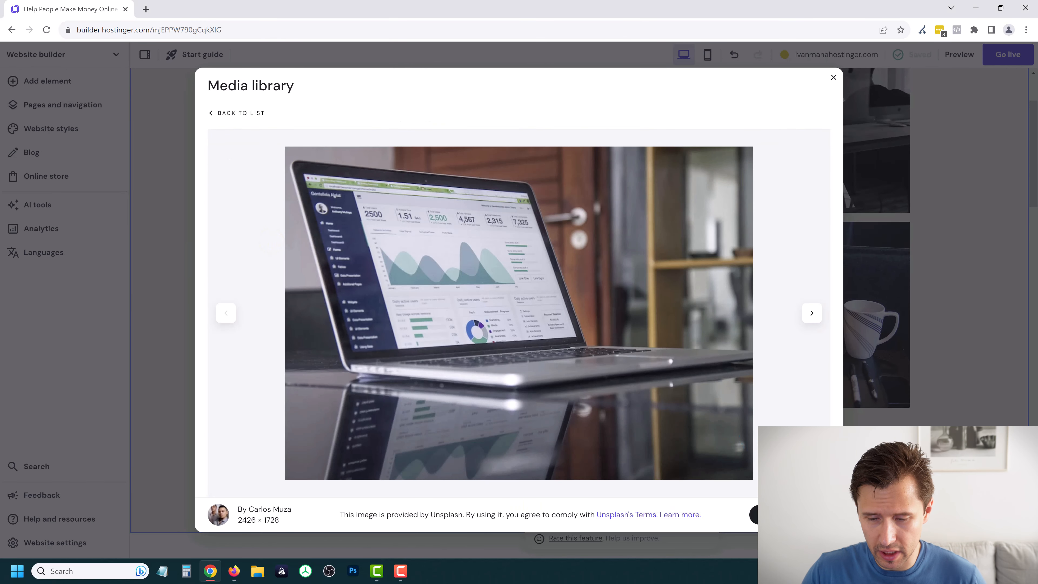
click(785, 514)
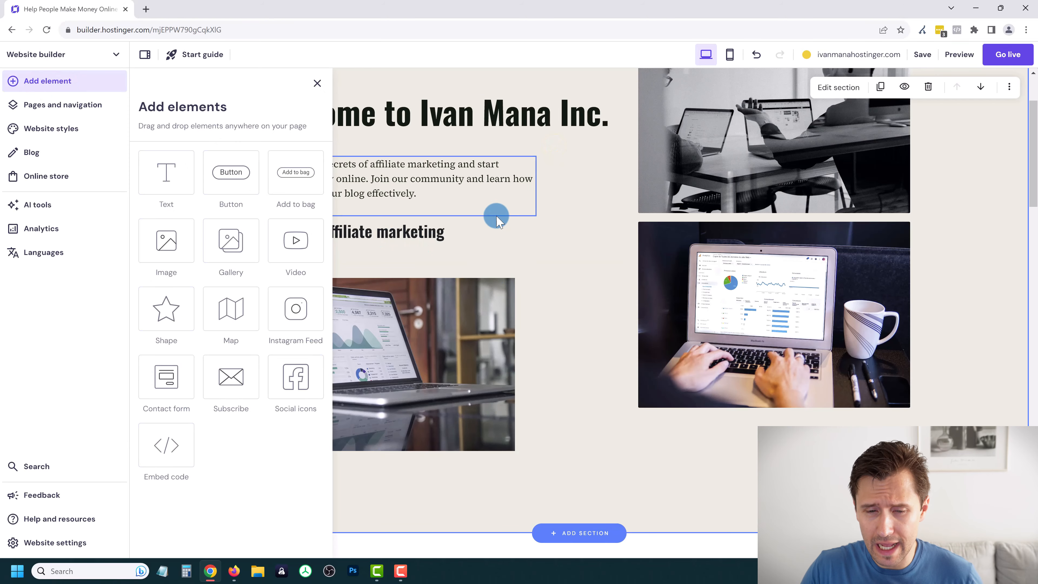
click(496, 221)
Open the website's page and navigation list and view the Home and Blog pages
scroll(494, 215, down, 5)
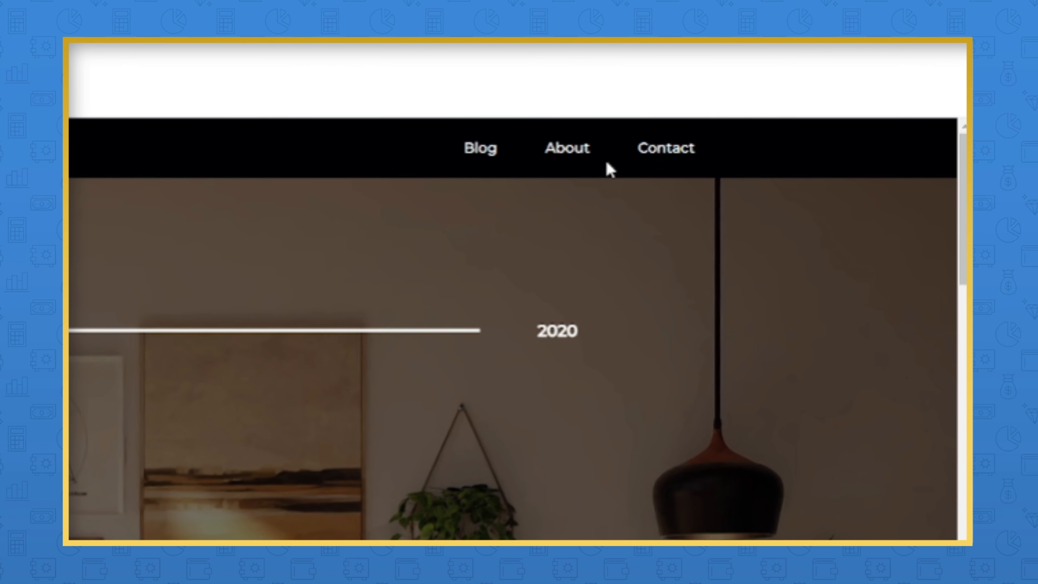
click(72, 105)
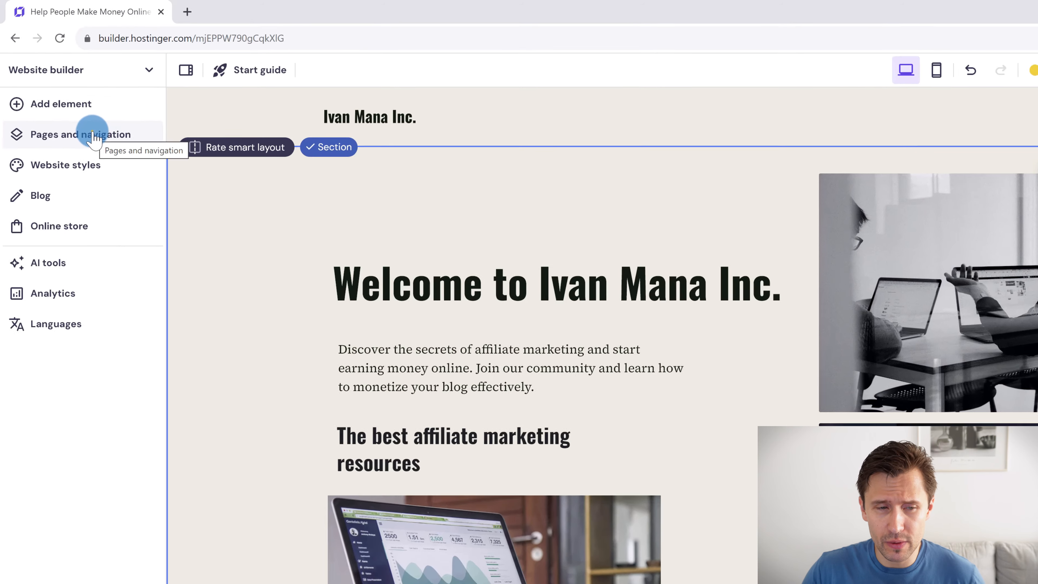
click(72, 103)
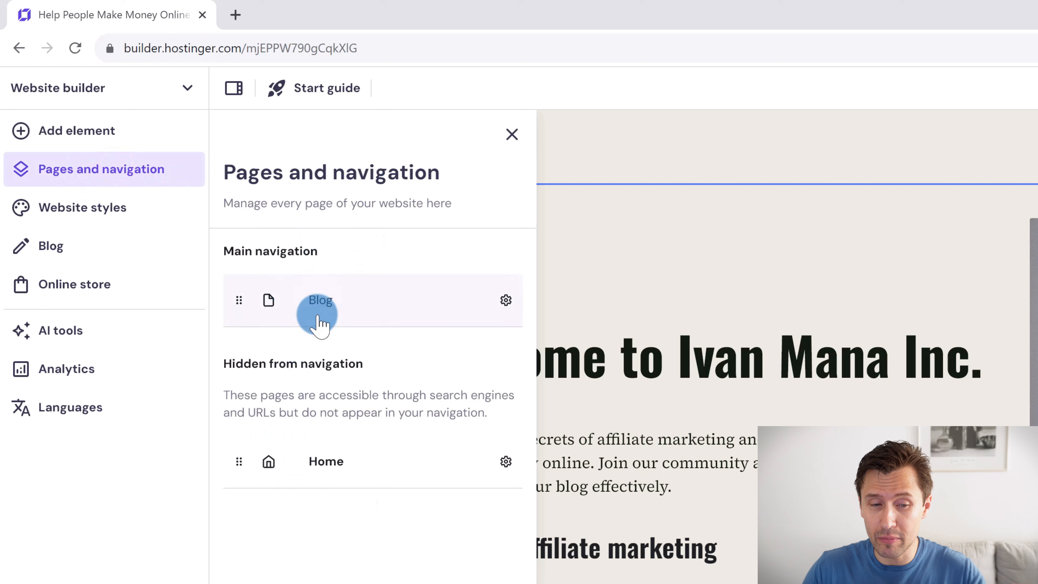
click(339, 462)
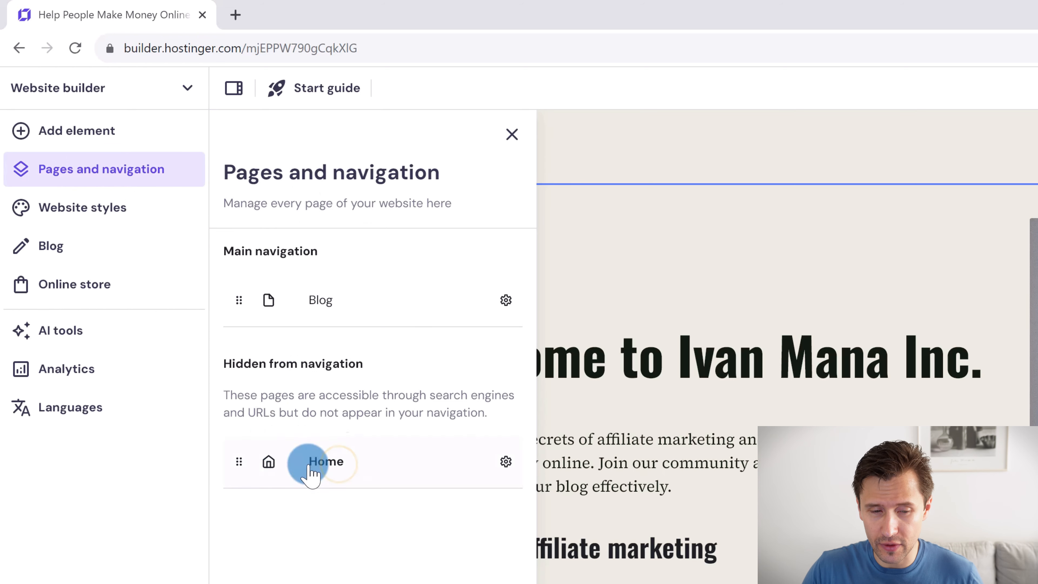
click(324, 310)
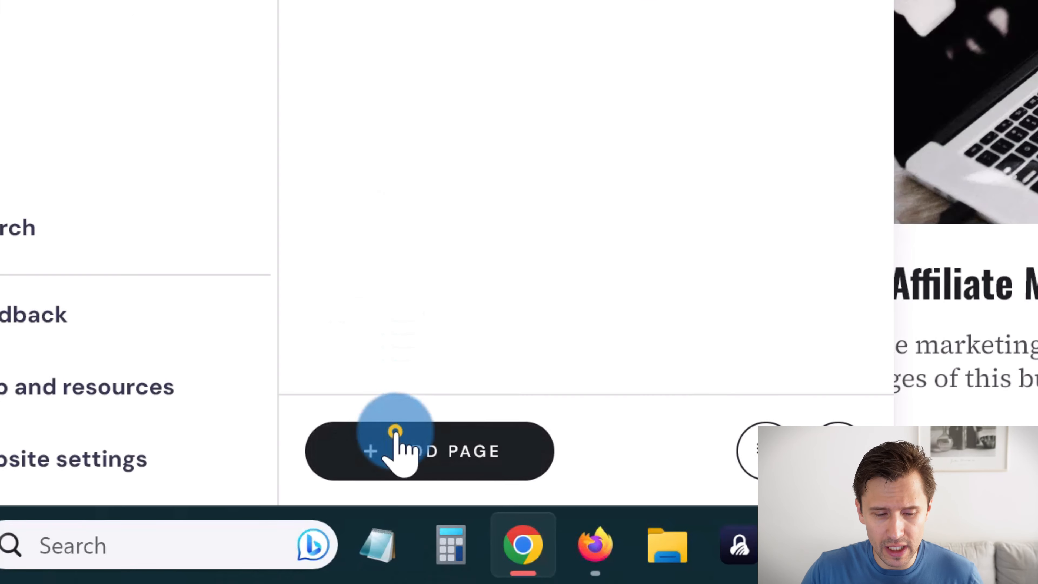
Add a Contact page with the URL "contact" and save it as visible in the navigation
click(169, 538)
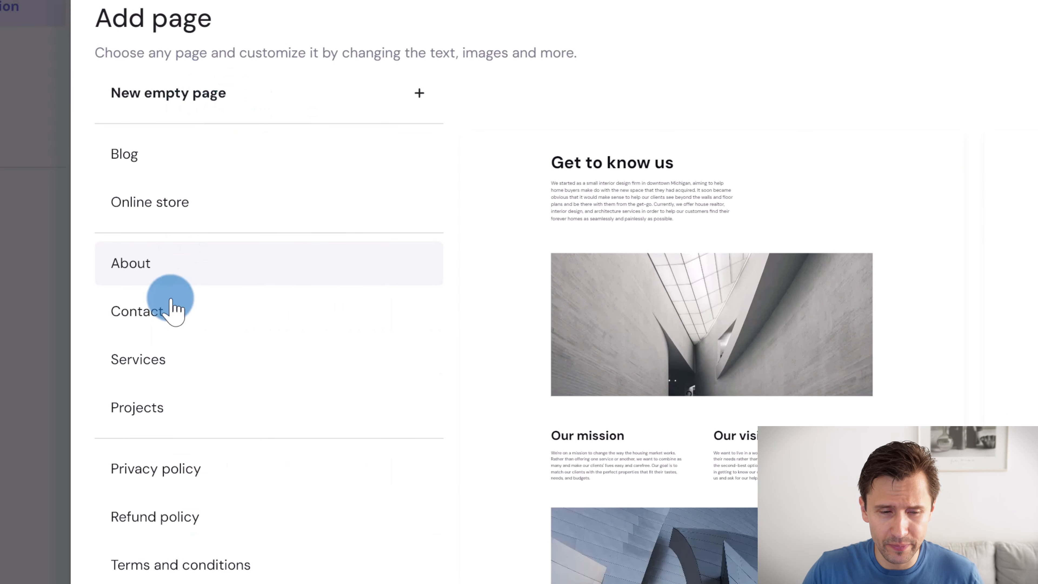
click(151, 312)
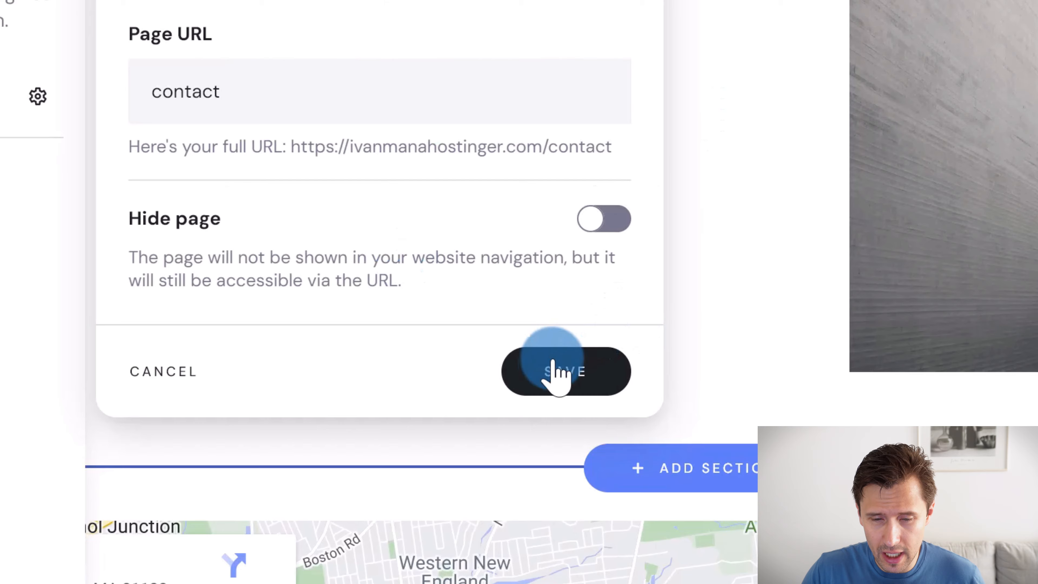
click(537, 401)
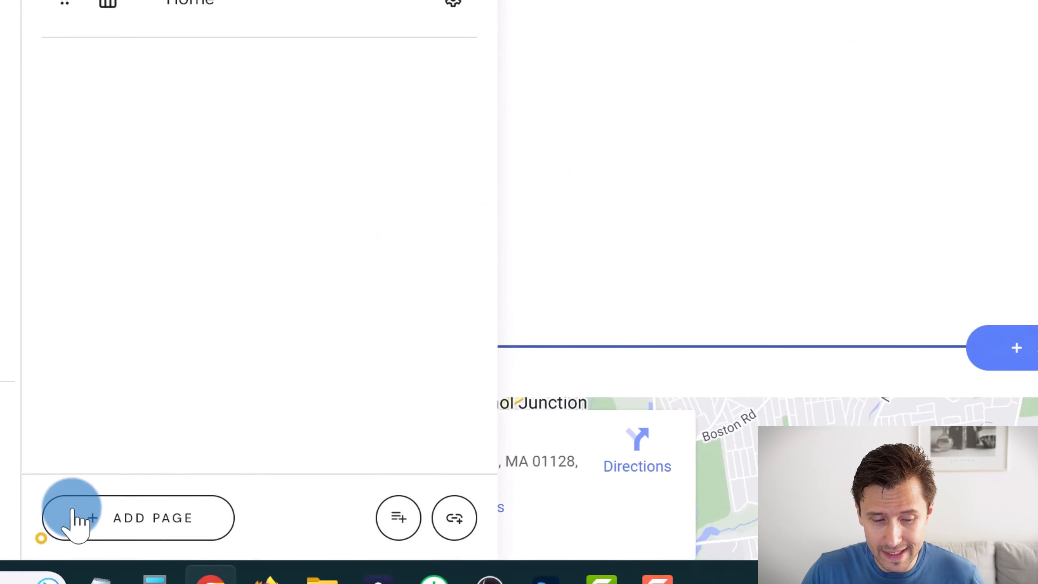
Add an About page from the first "Get to know us" template and save it with the URL "about"
click(73, 509)
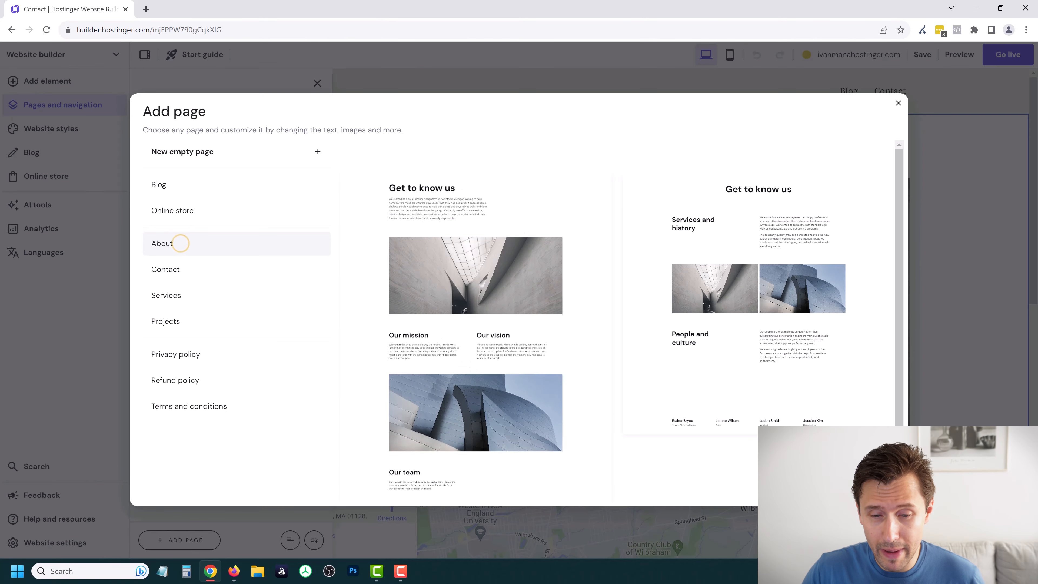
click(478, 284)
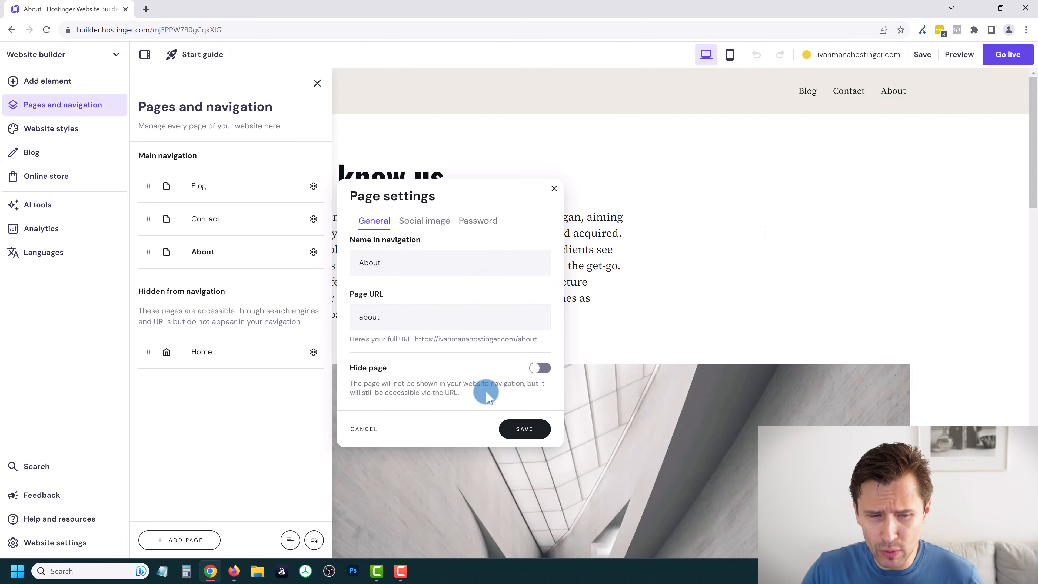
click(524, 429)
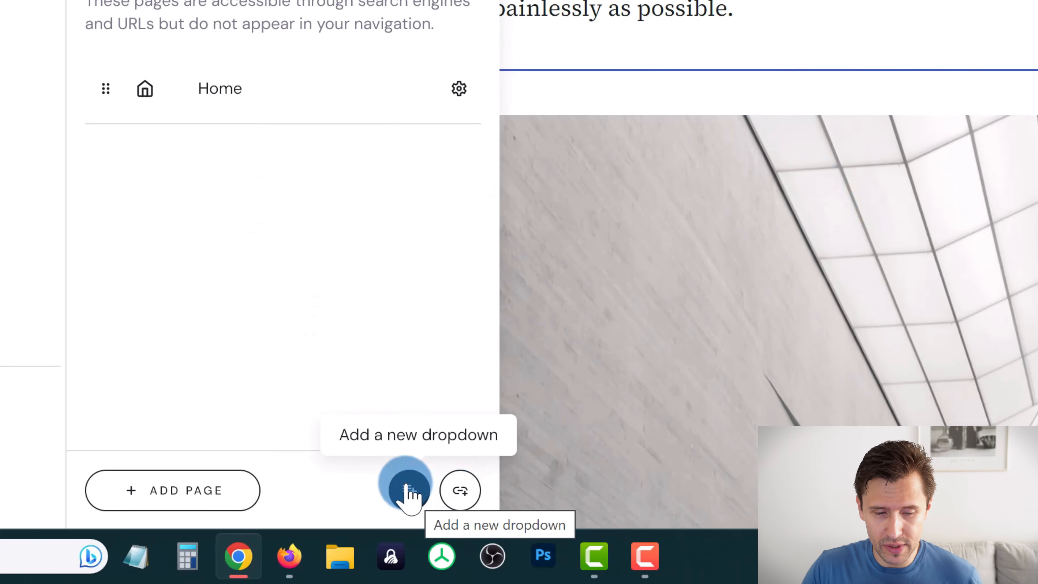
Add a new dropdown to the main navigation and rename it "Legal"
click(291, 541)
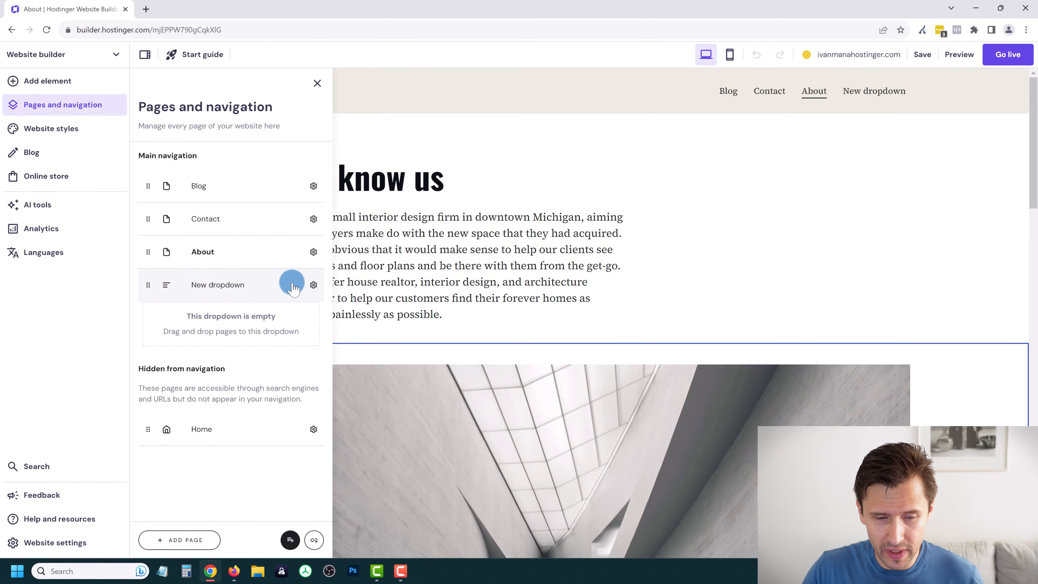
click(313, 285)
click(366, 300)
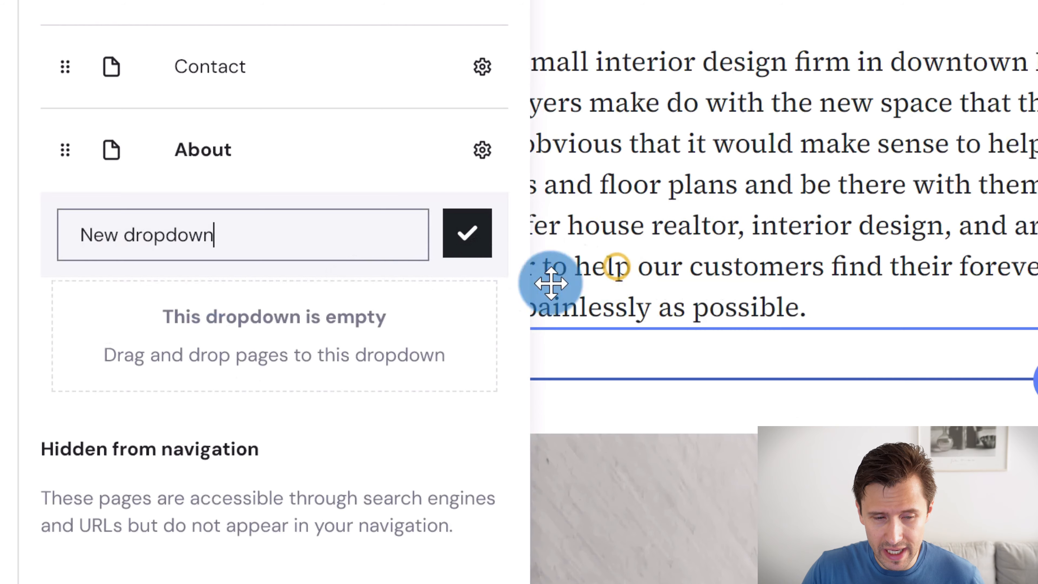
click(214, 288)
triple_click(230, 241)
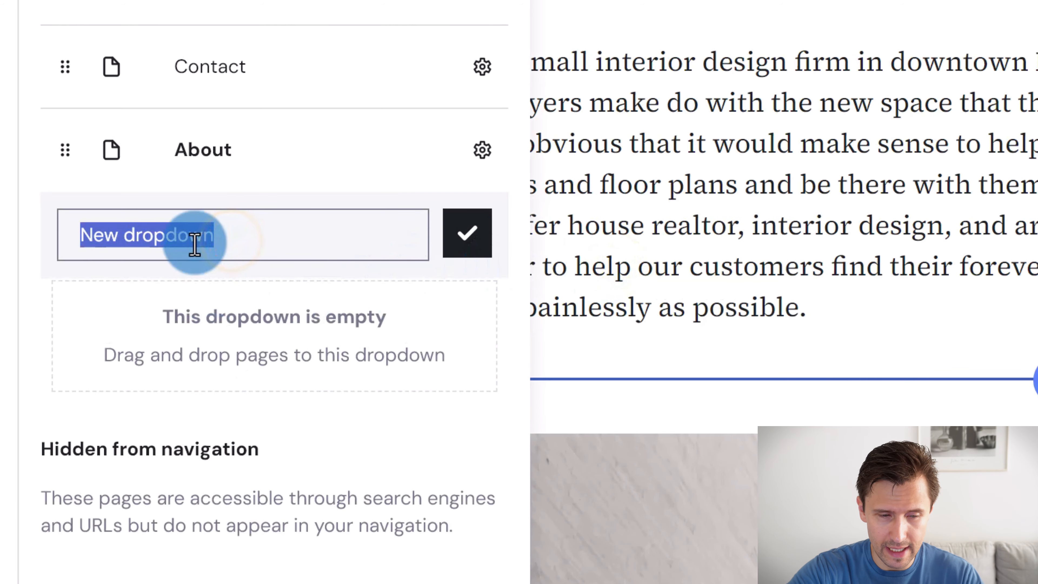
text(Legal)
key(Return)
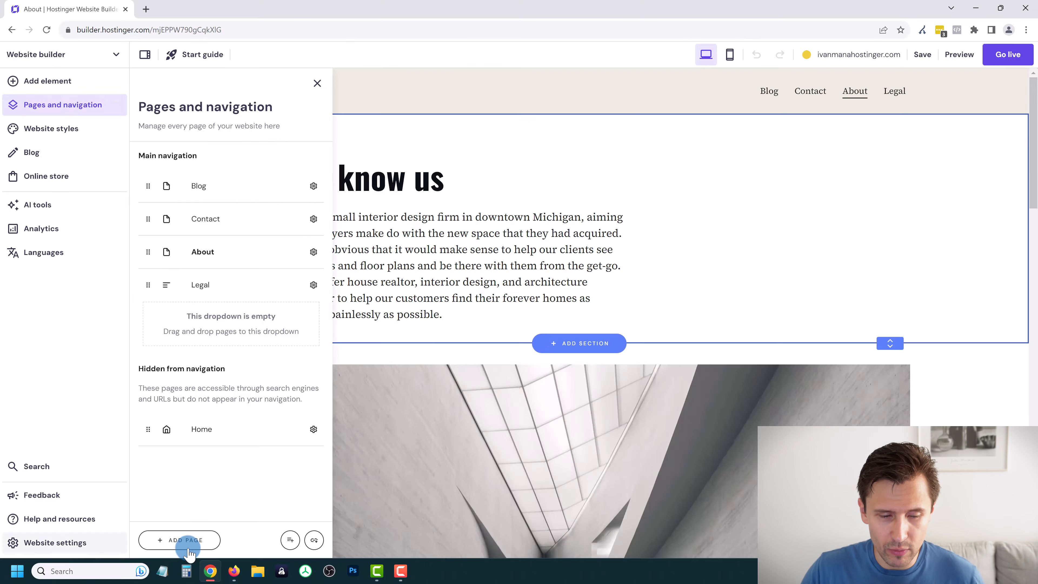
Add a Privacy policy page generated from the site's details, filling in the company name
click(179, 540)
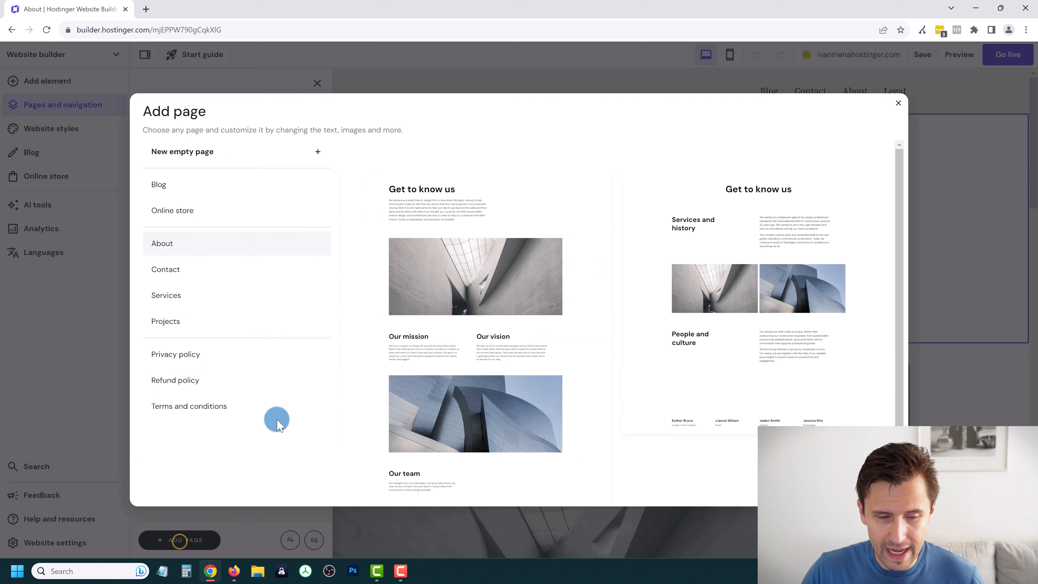
click(197, 354)
click(642, 444)
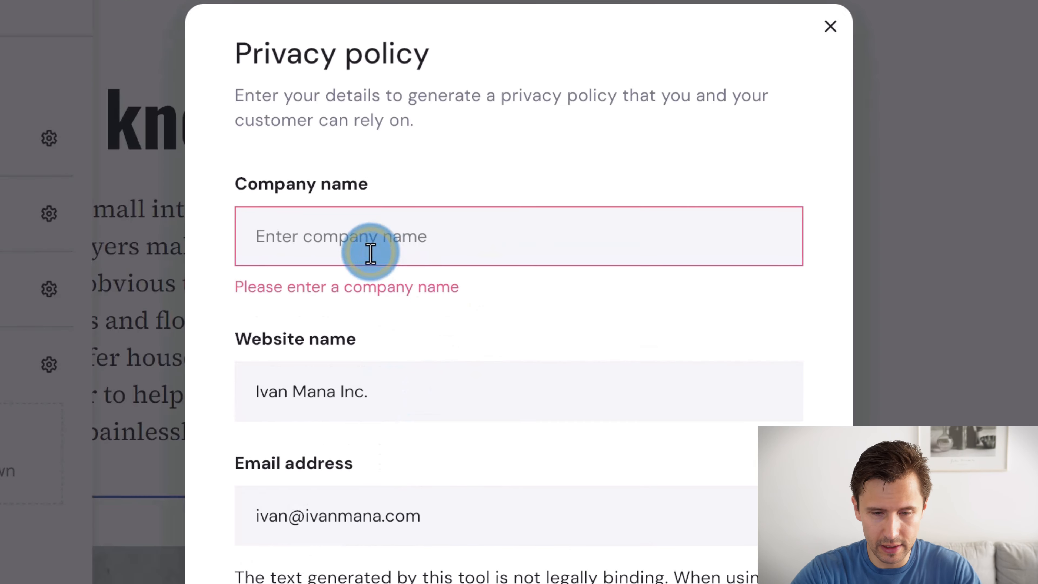
text(IVAN MANA INC.)
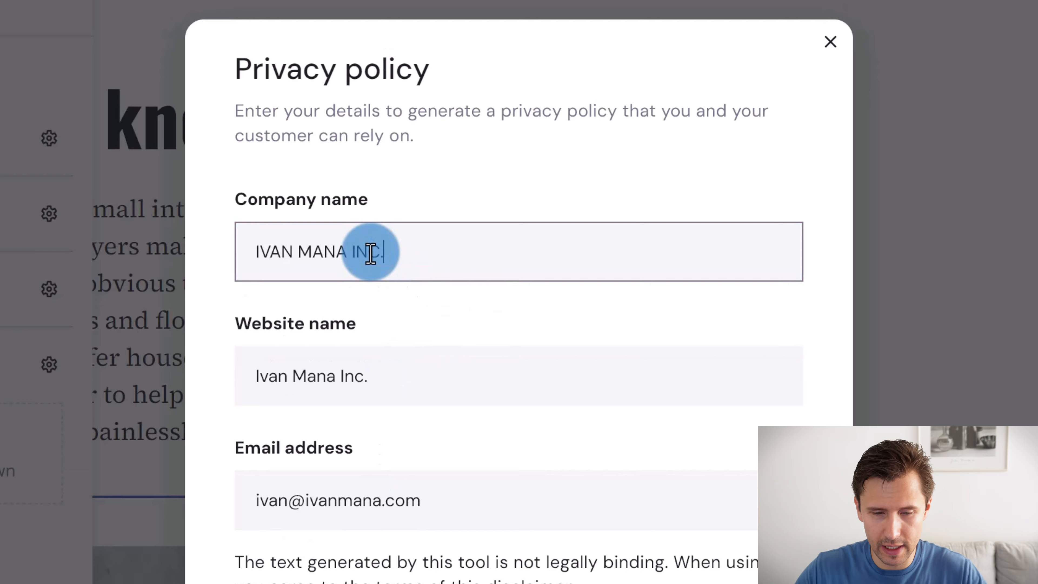
click(613, 445)
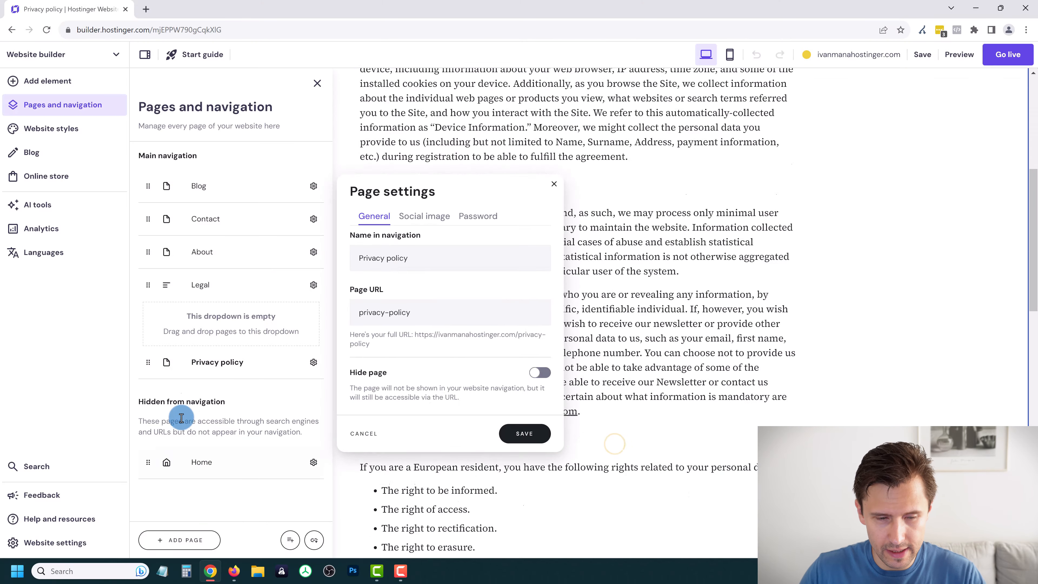
click(188, 361)
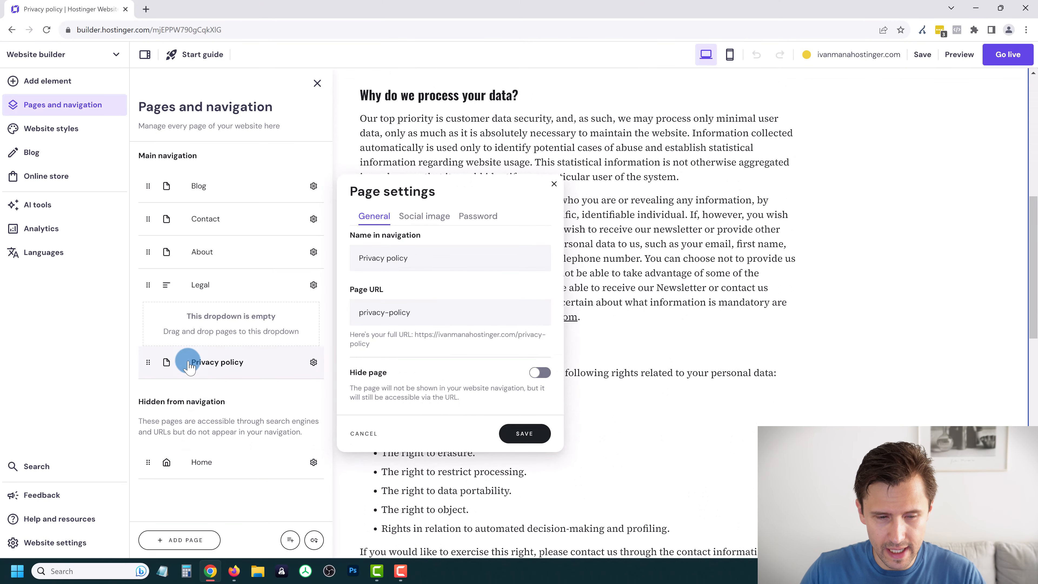
Add a Terms and conditions page, filling in the company name, and save it with the URL "terms-and-conditions"
click(191, 541)
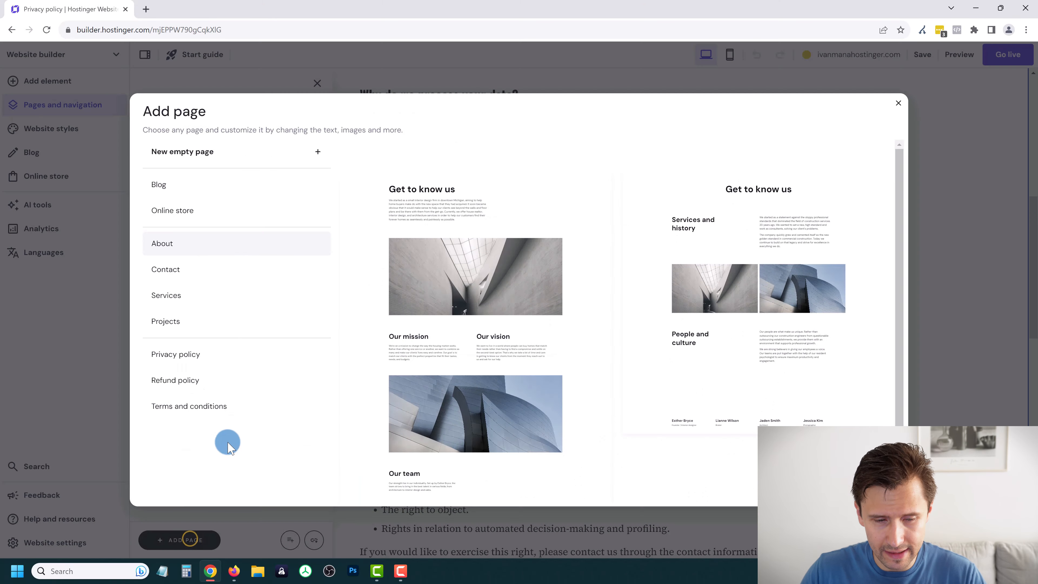
click(197, 405)
click(441, 211)
text(ivan mana Inc.)
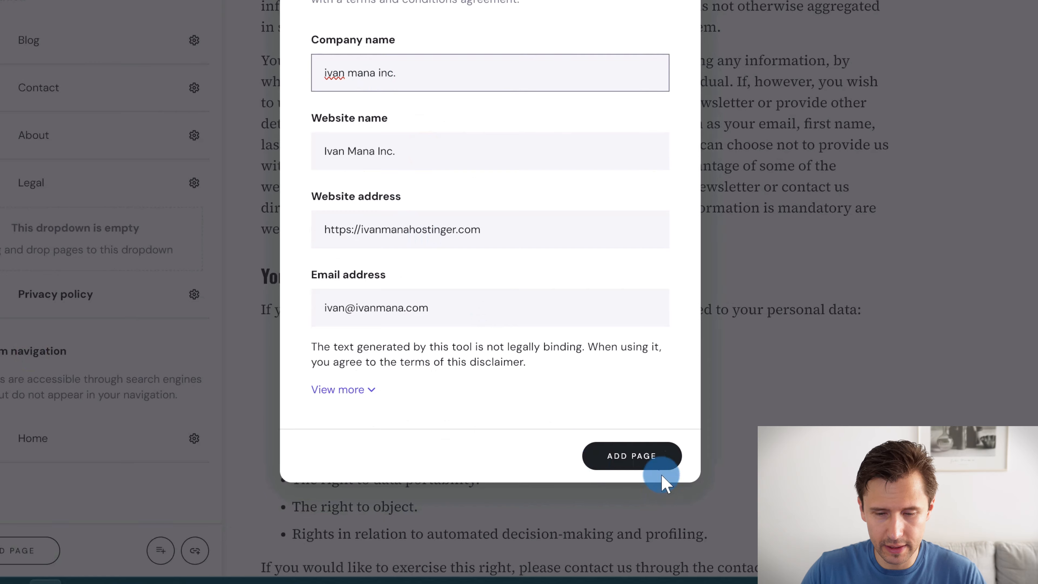
click(642, 458)
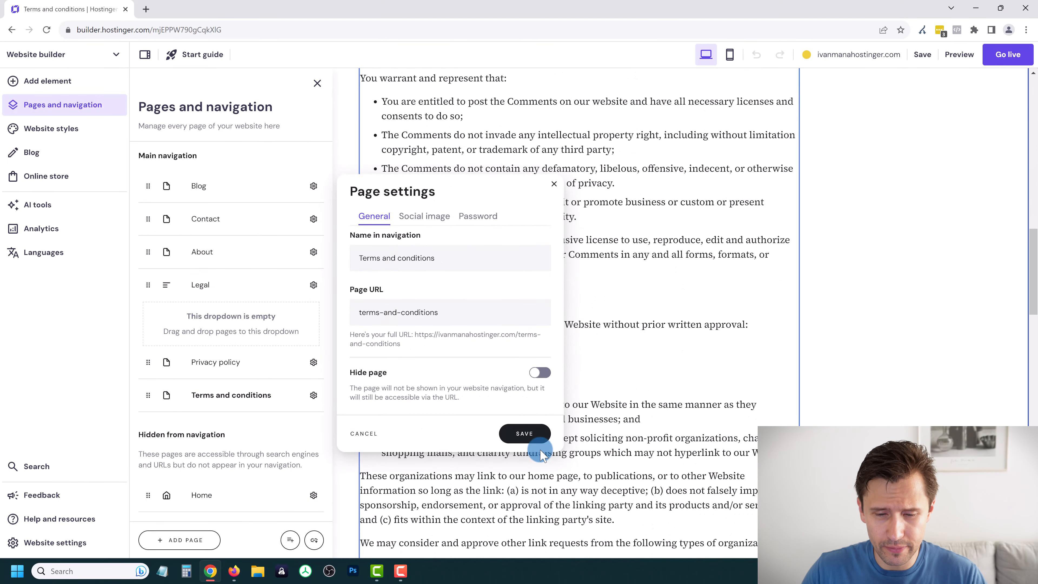
click(528, 437)
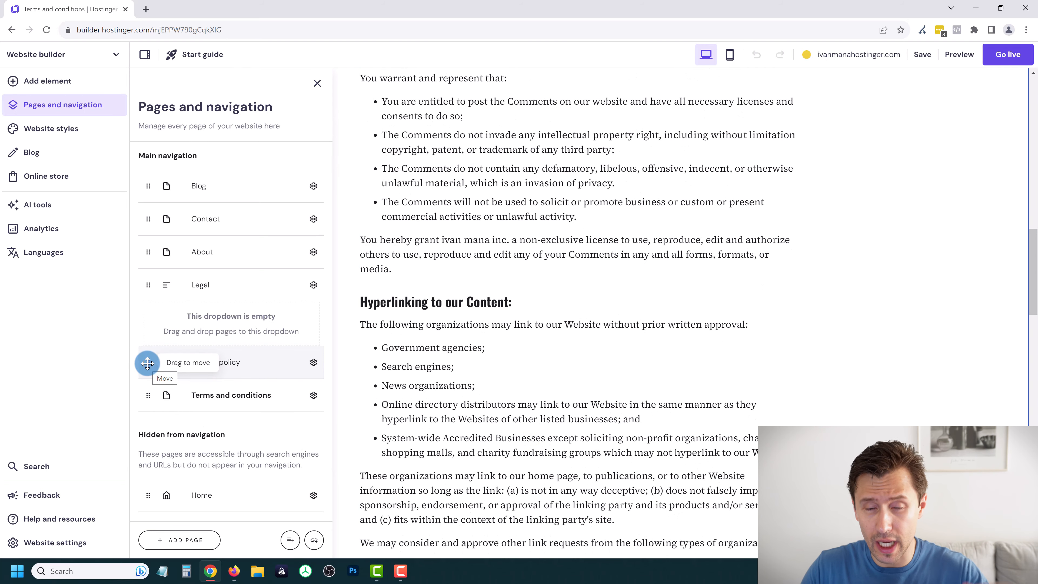
Move the Privacy policy and Terms and conditions pages into the Legal dropdown of the main navigation
drag(148, 364, 171, 322)
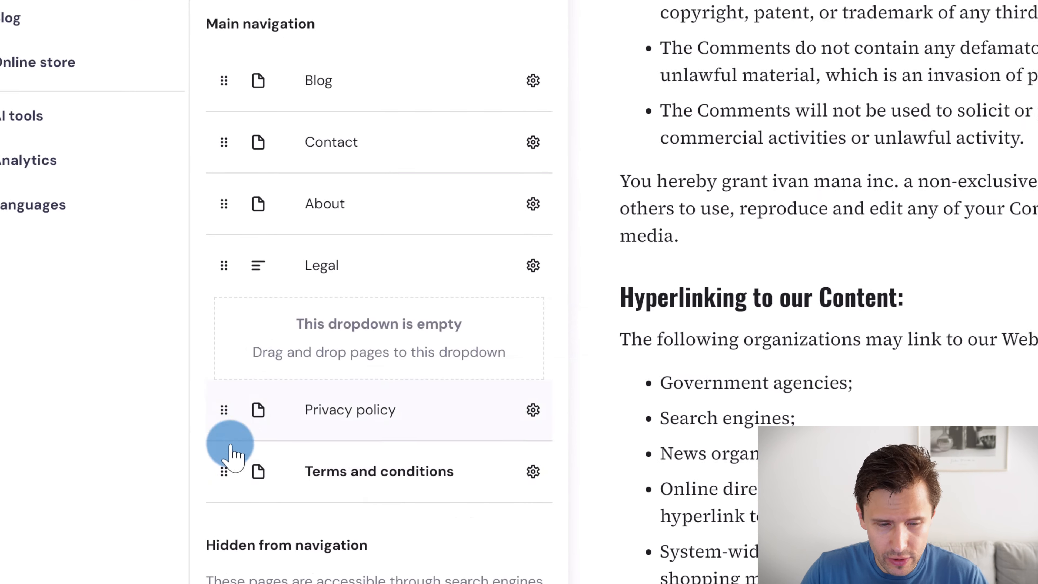
drag(228, 415, 252, 356)
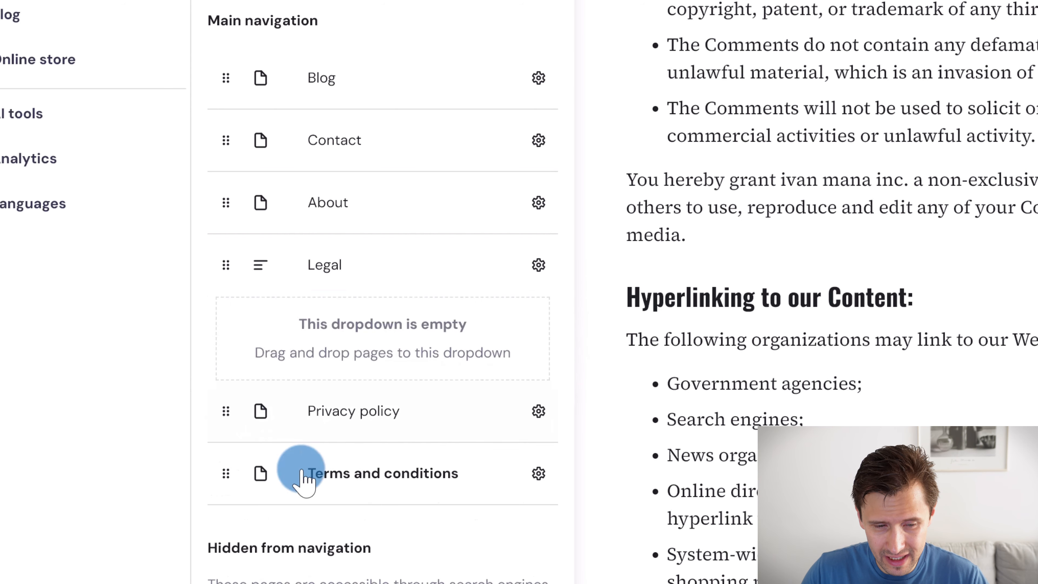
drag(235, 390, 368, 417)
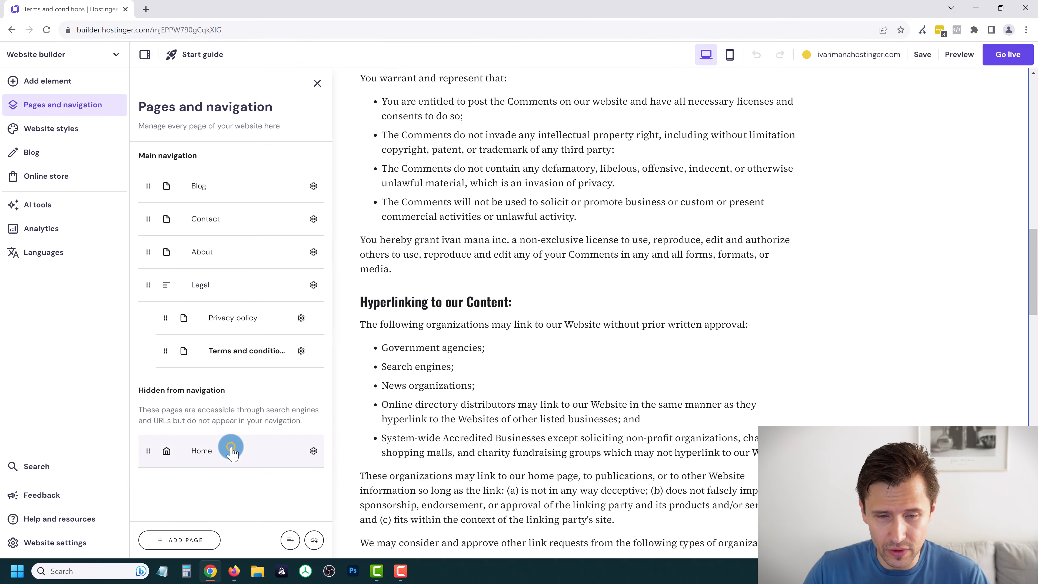
Examine the Legal dropdown from the Home page's header and read through its Terms and conditions and Privacy policy pages
click(231, 450)
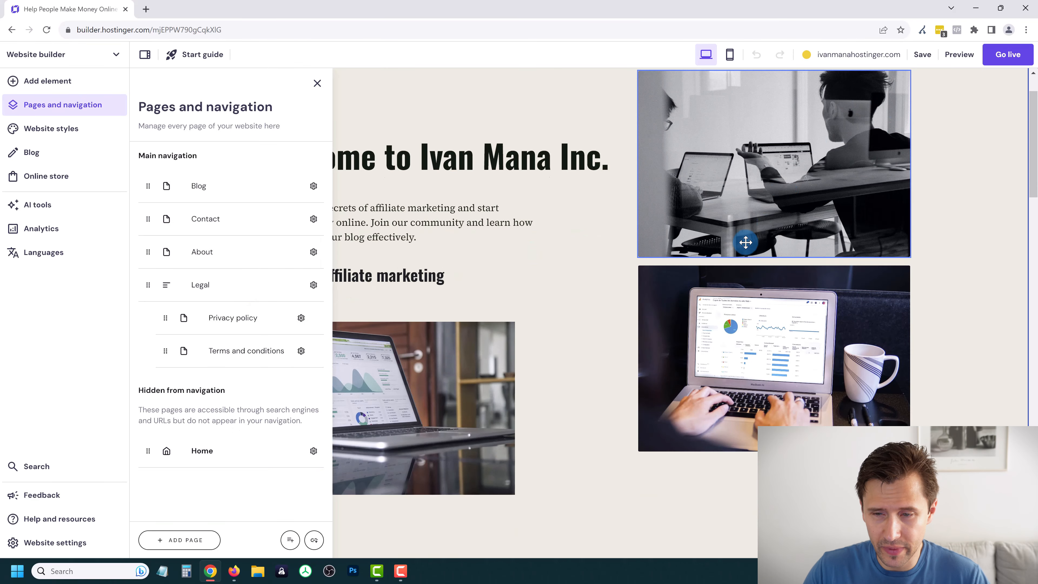
scroll(746, 243, up, 2)
mouse_move(875, 92)
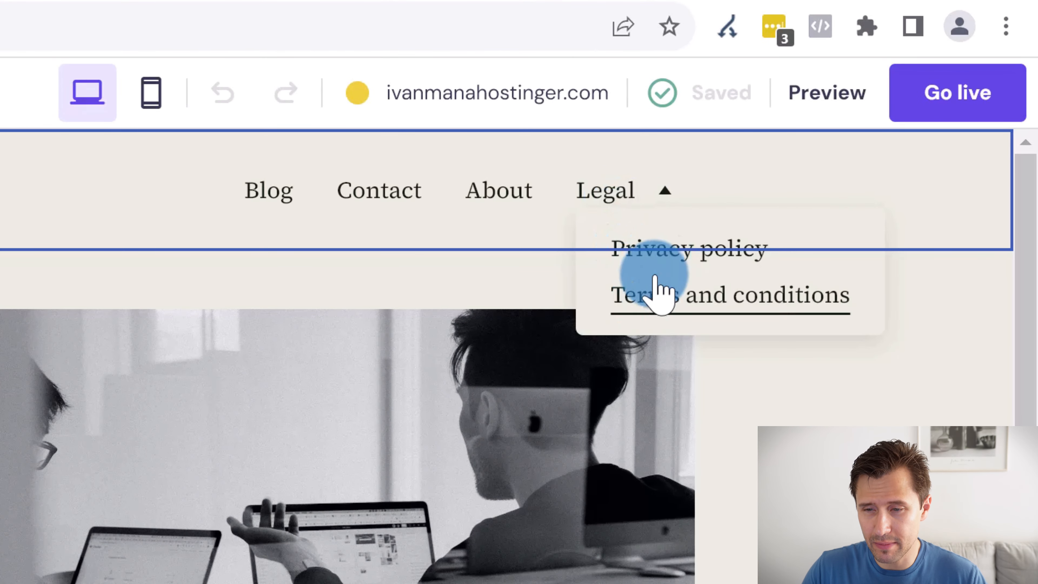
click(646, 283)
scroll(793, 211, down, 10)
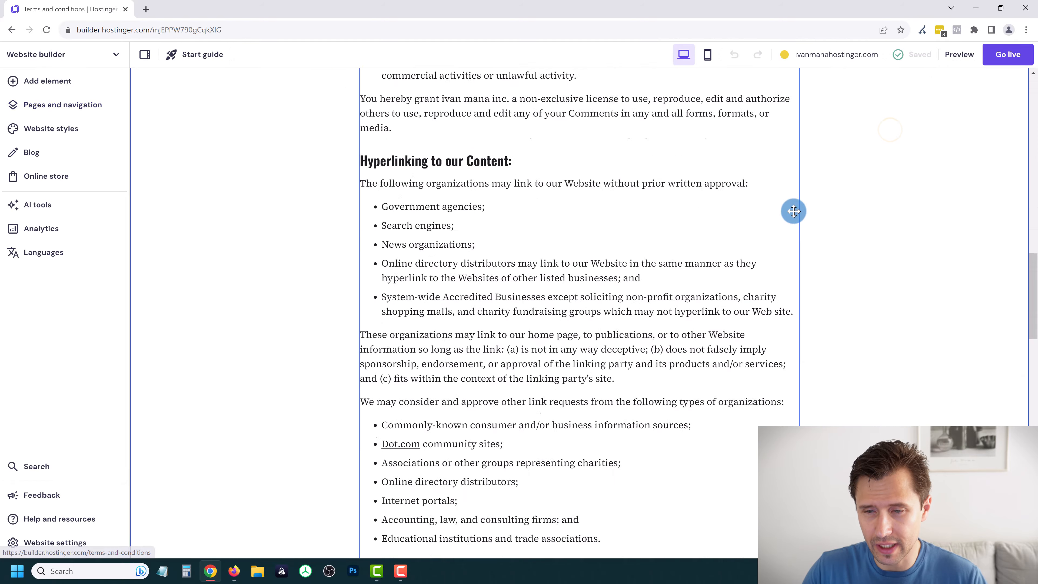
scroll(811, 193, up, 8)
scroll(812, 192, up, 5)
click(890, 114)
scroll(864, 127, down, 10)
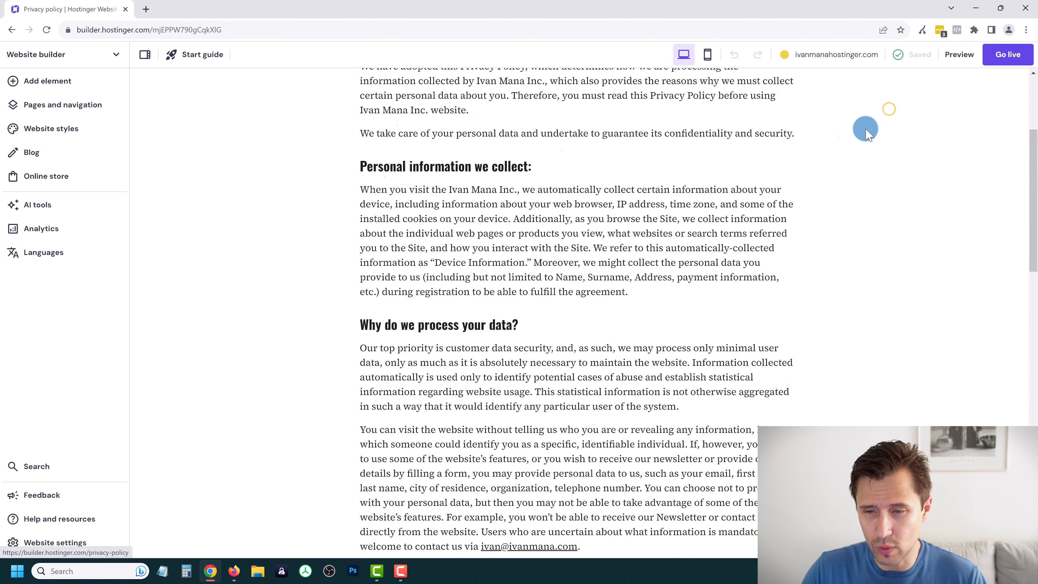
Add a navigation link named "Check out my channel" to the YouTube channel's web address, opening in a new tab and nofollow
click(60, 104)
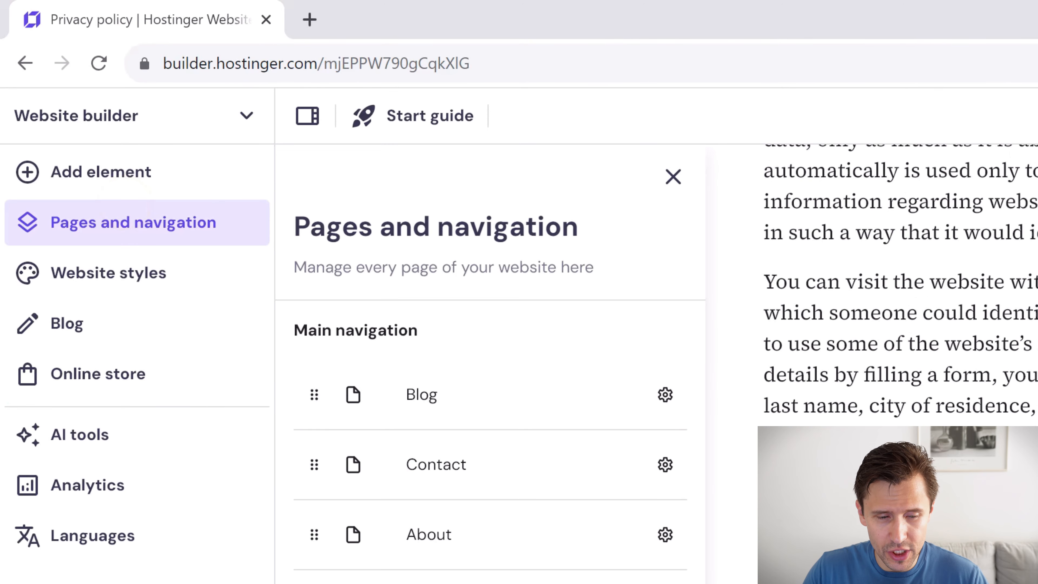
click(413, 277)
click(434, 204)
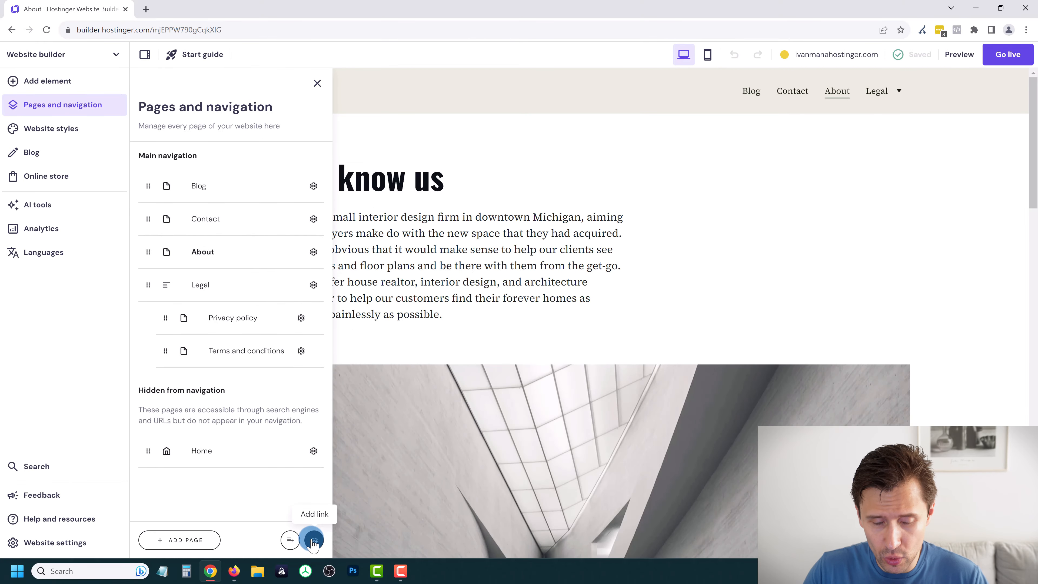
click(313, 541)
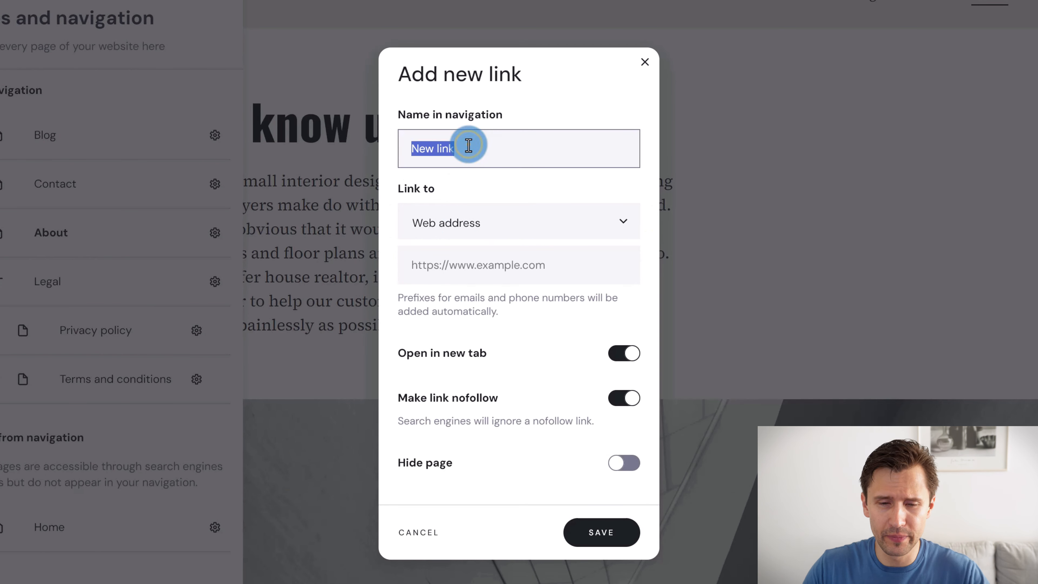
text(Check out my channel)
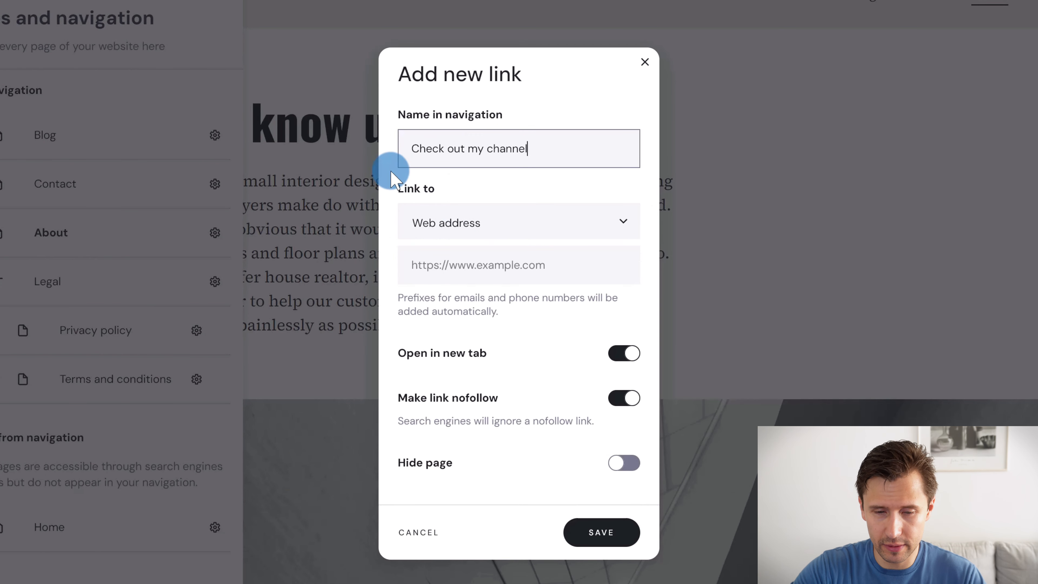
key(Tab)
click(468, 264)
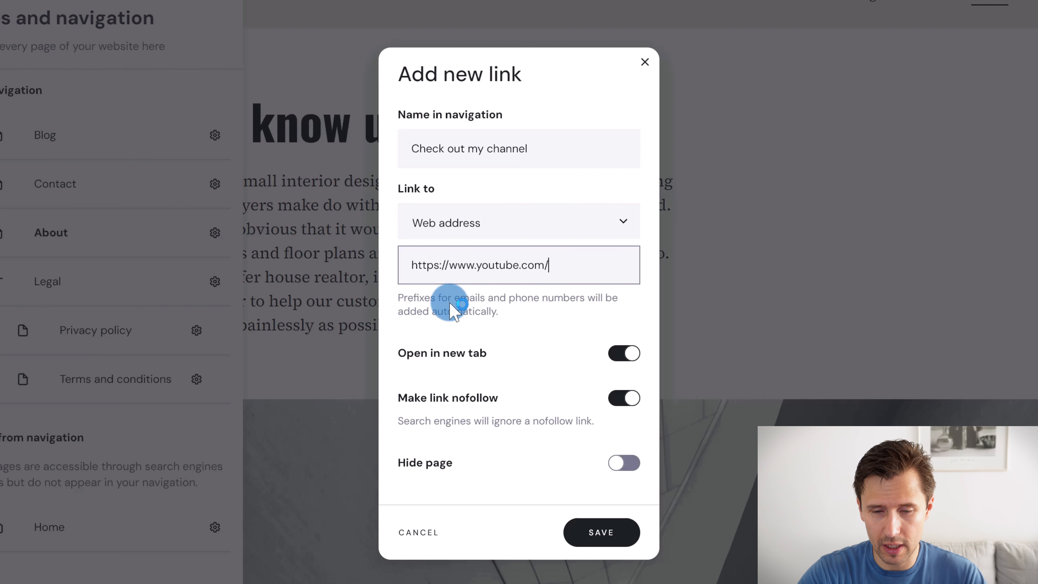
click(587, 522)
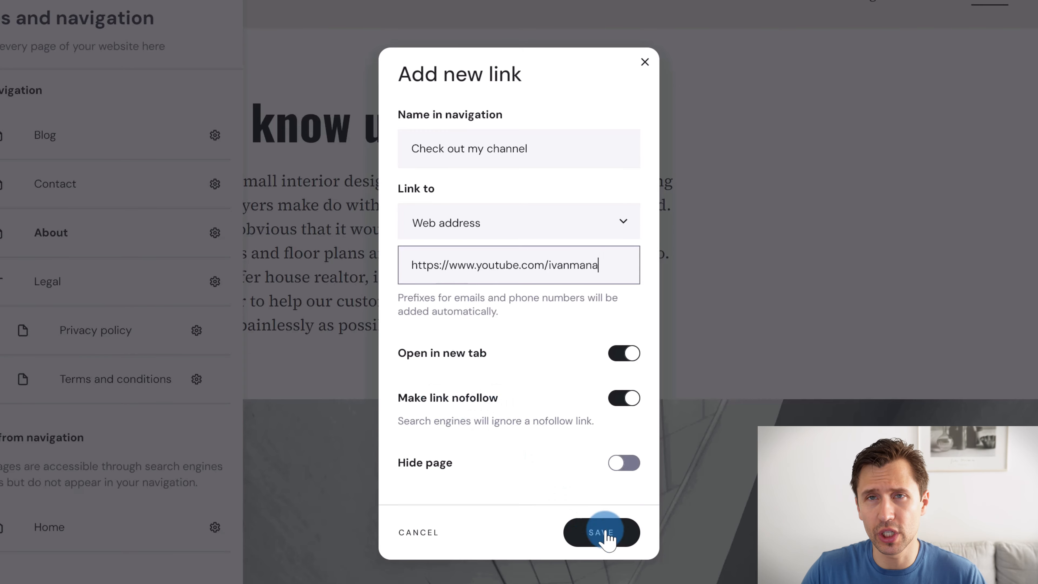
click(604, 533)
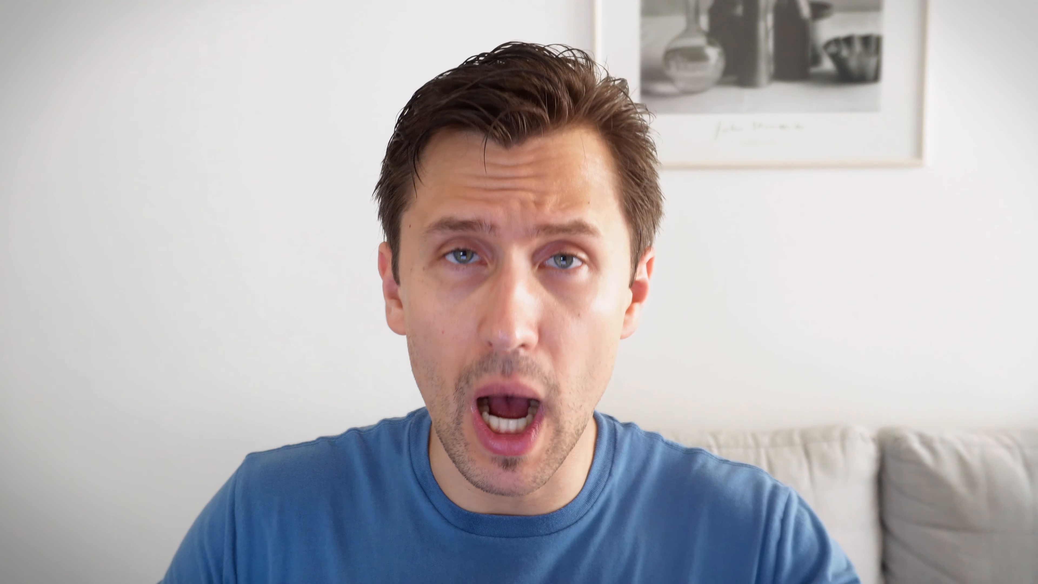
click(692, 98)
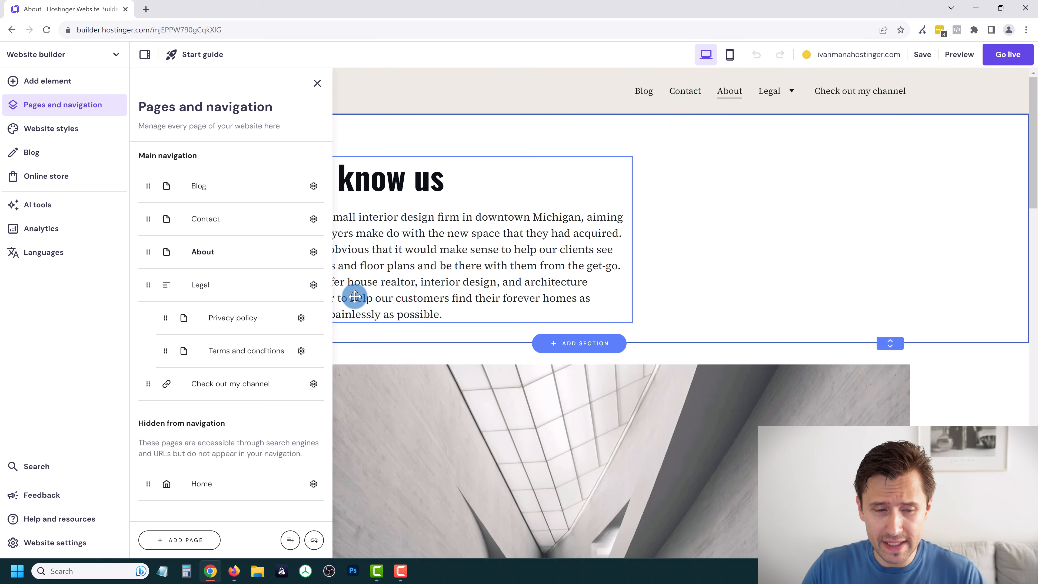
Hide the Legal dropdown and its pages from the main navigation
click(313, 285)
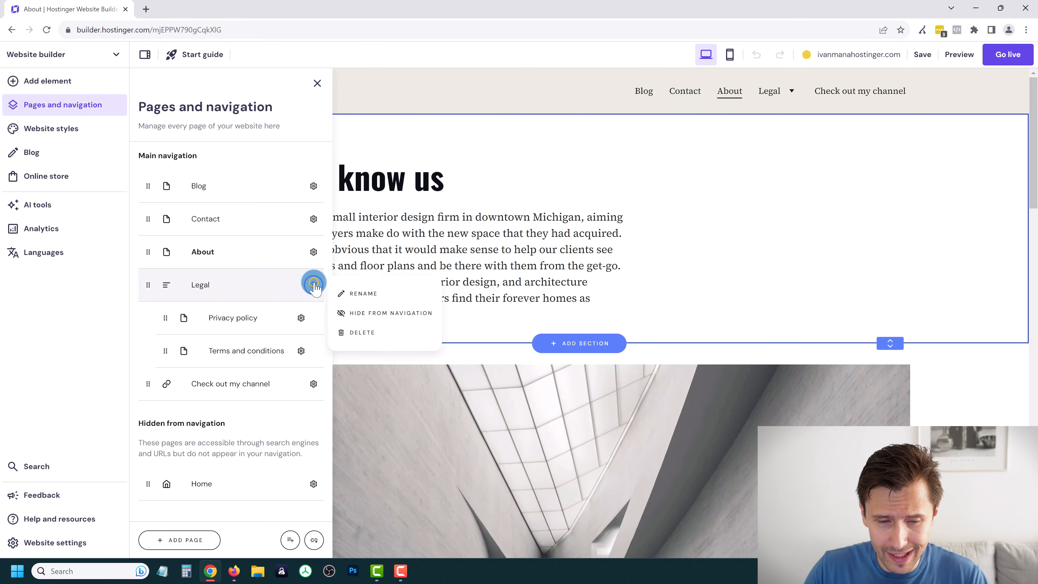
click(371, 317)
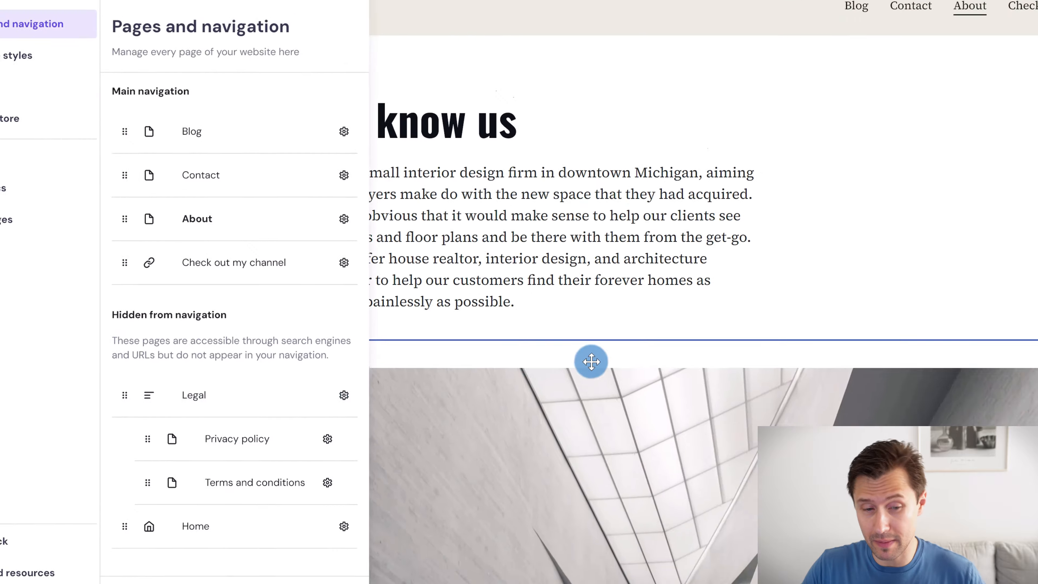
scroll(755, 366, down, 8)
scroll(500, 359, down, 8)
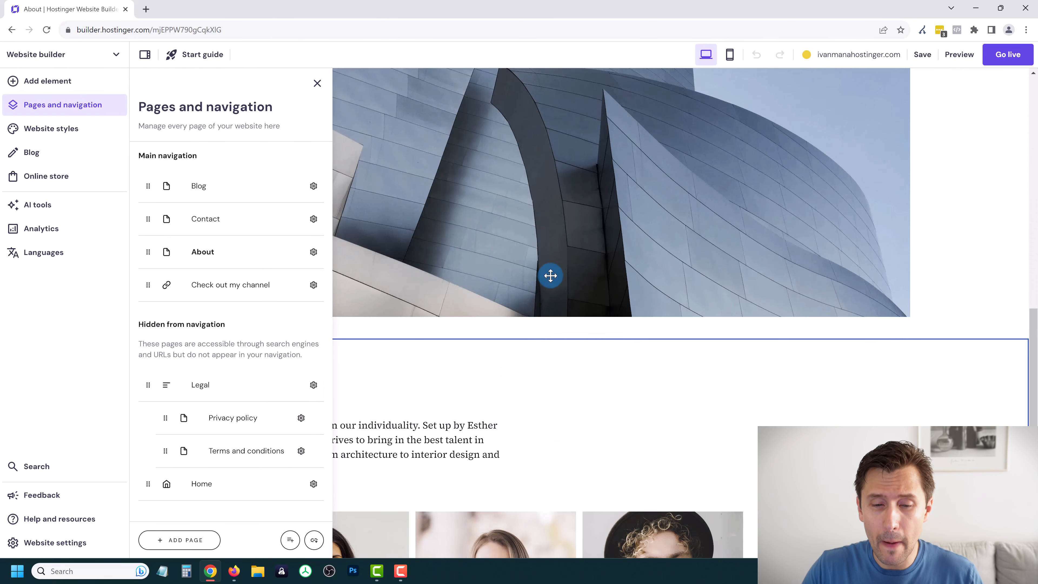
scroll(572, 251, up, 15)
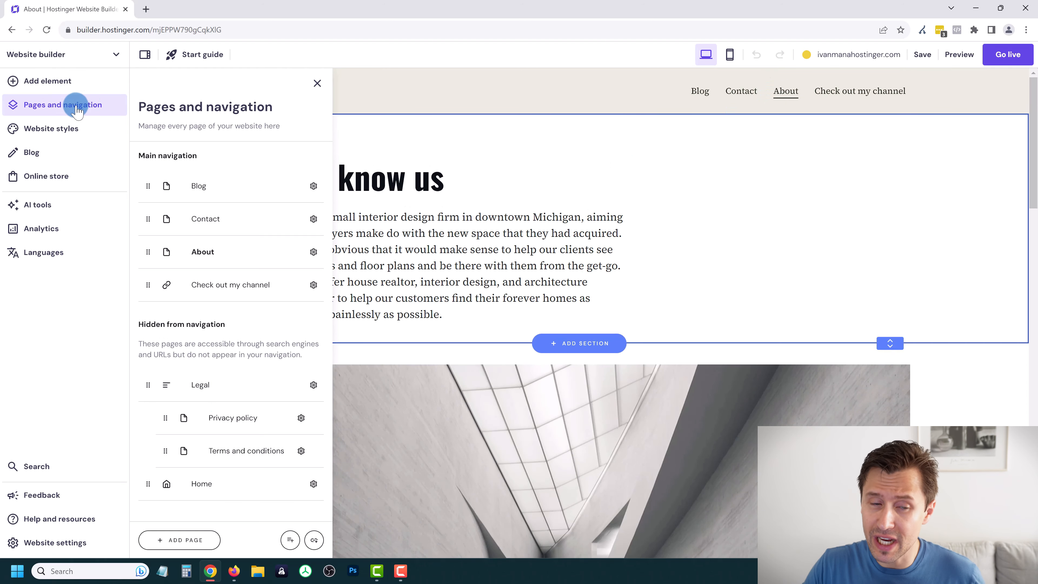
Review the website style settings for colors, text, buttons and animations
click(80, 128)
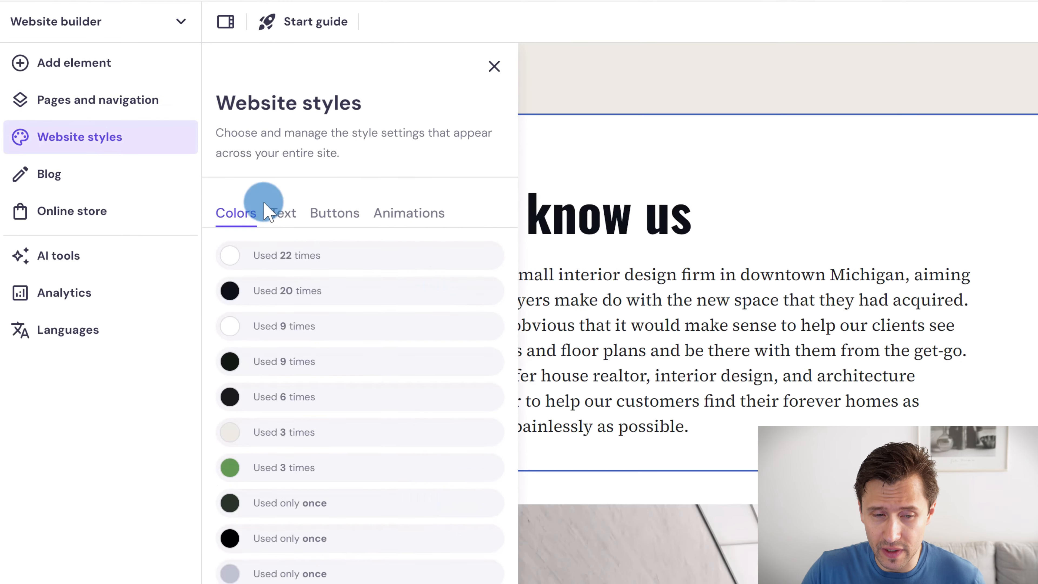
click(283, 272)
click(335, 272)
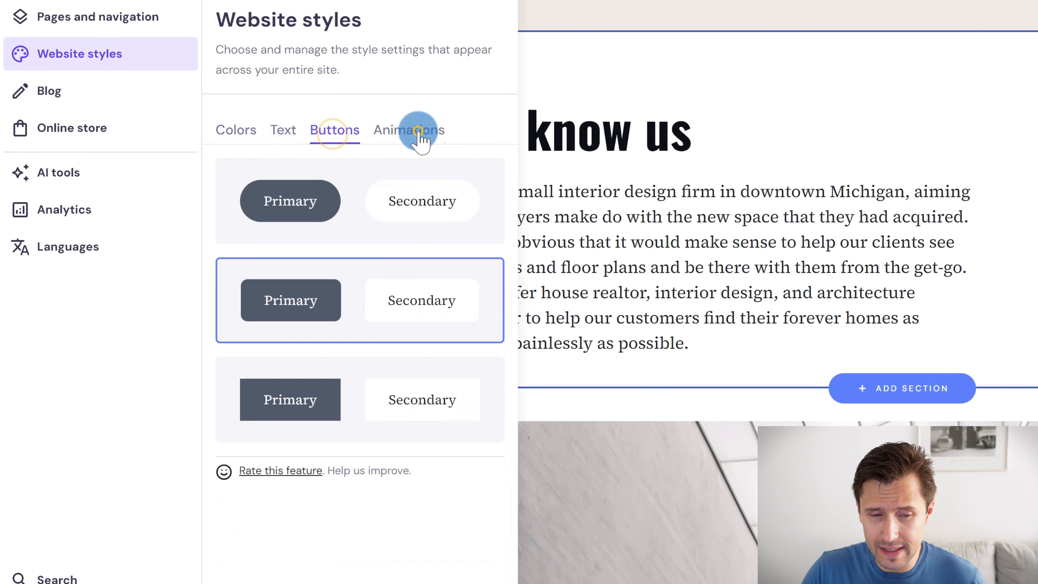
click(405, 134)
click(228, 131)
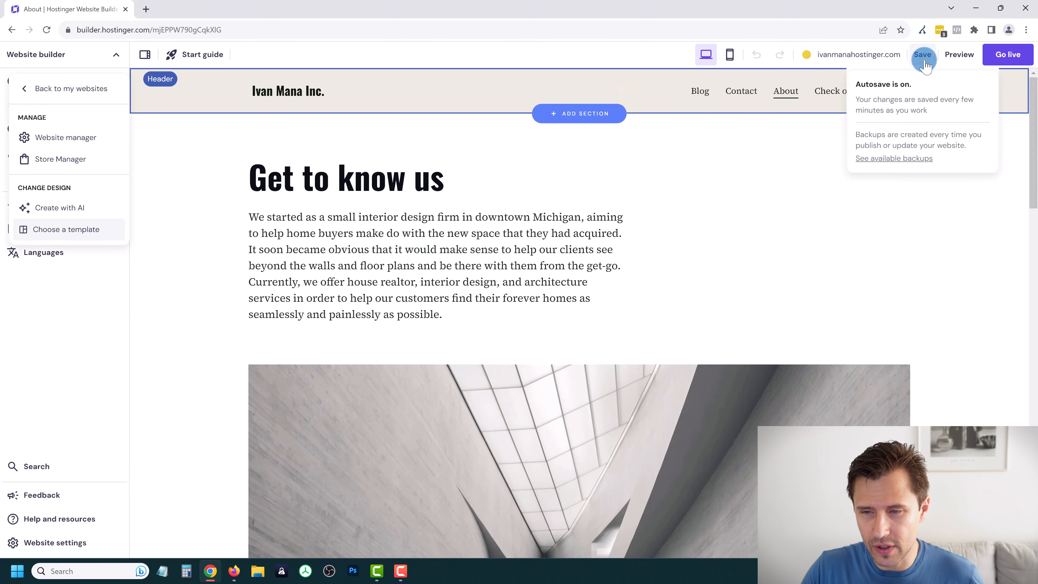
Save the current changes to the website
click(924, 62)
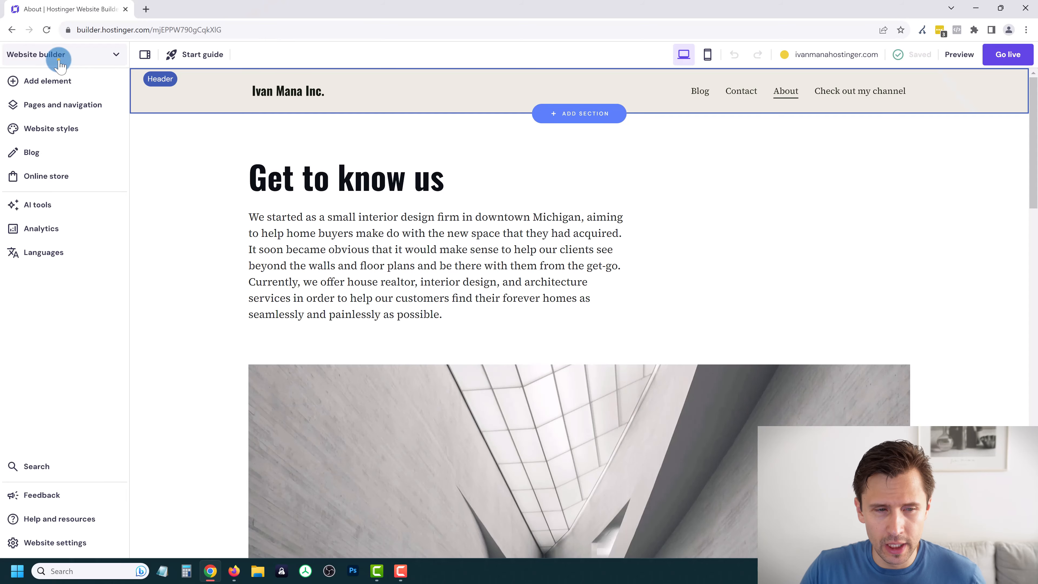
Browse the designer-made website template gallery, looking through its categories and previews for an alternative design
click(59, 56)
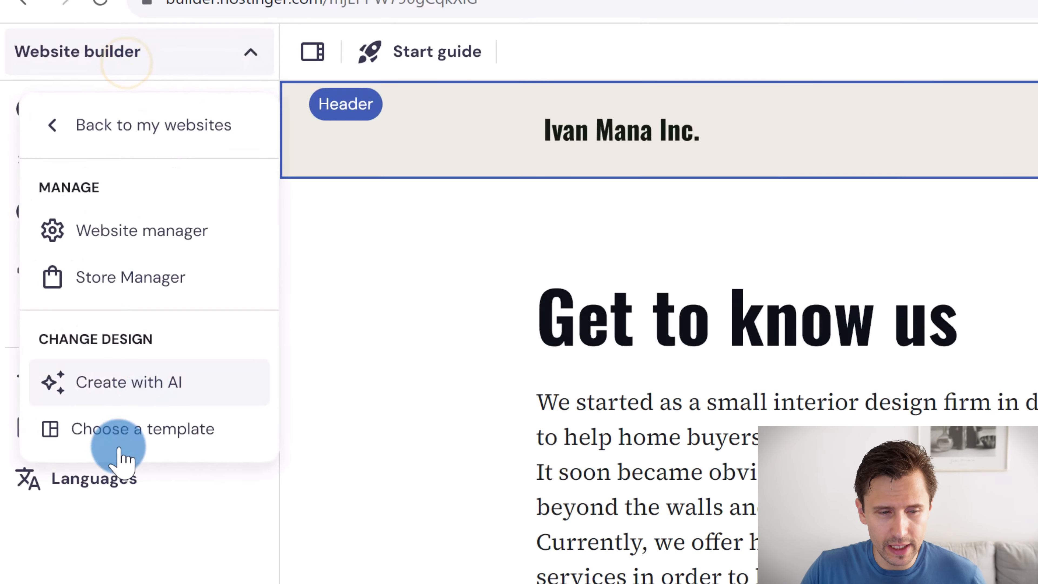
click(76, 268)
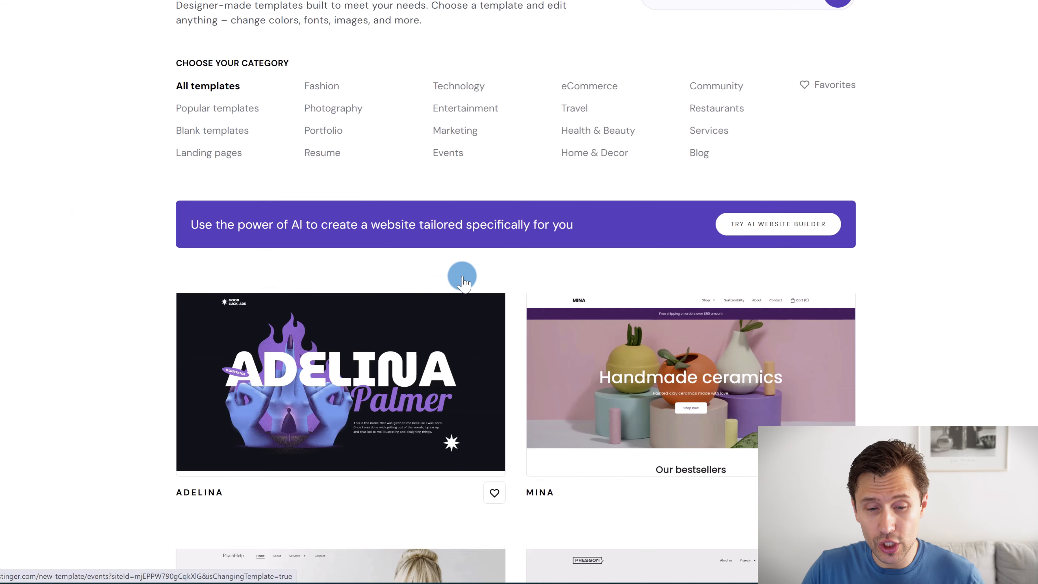
scroll(531, 307, down, 4)
scroll(533, 286, up, 7)
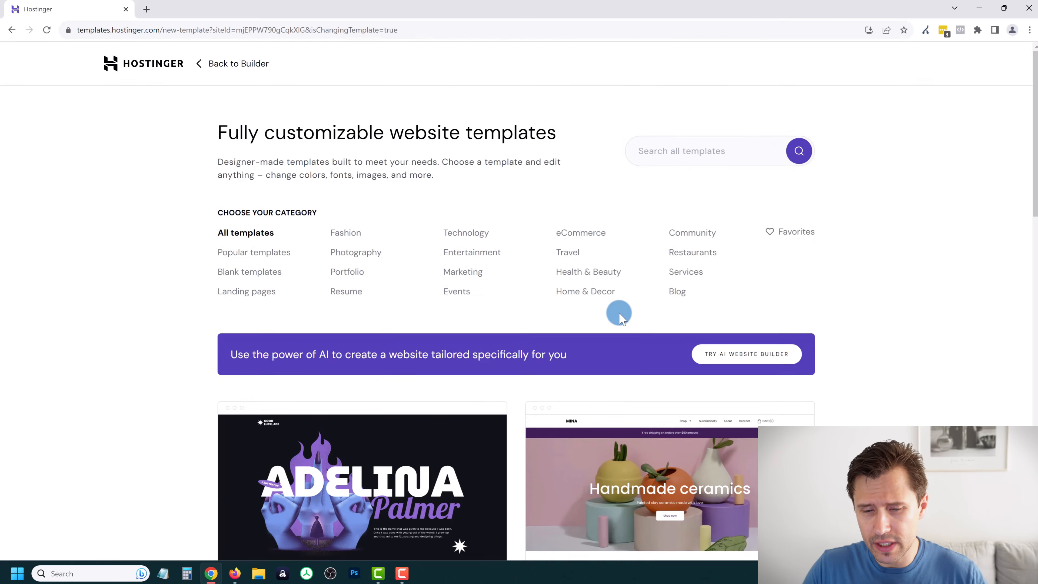
scroll(619, 319, down, 8)
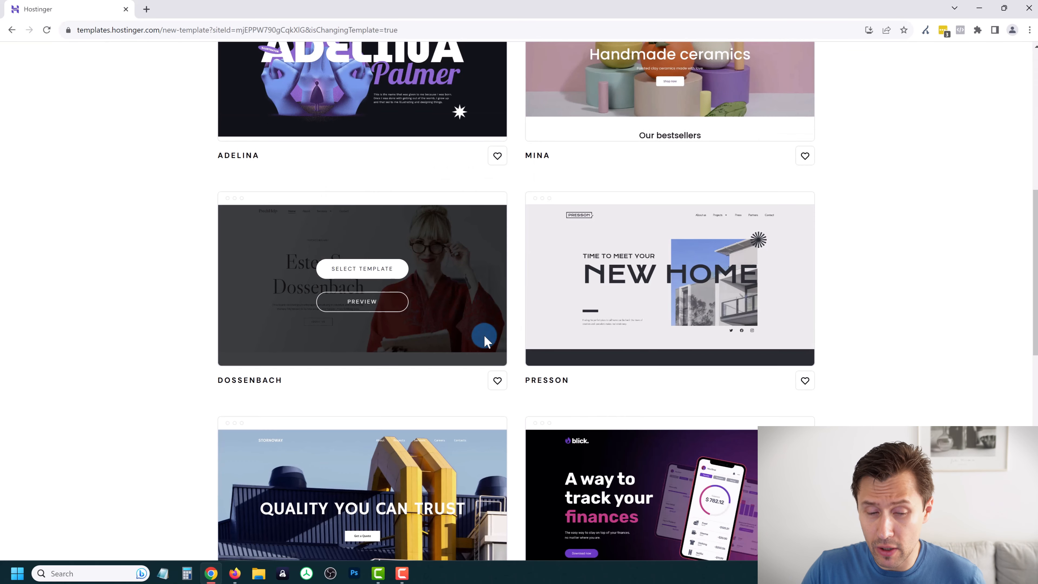
scroll(485, 336, down, 1)
click(353, 218)
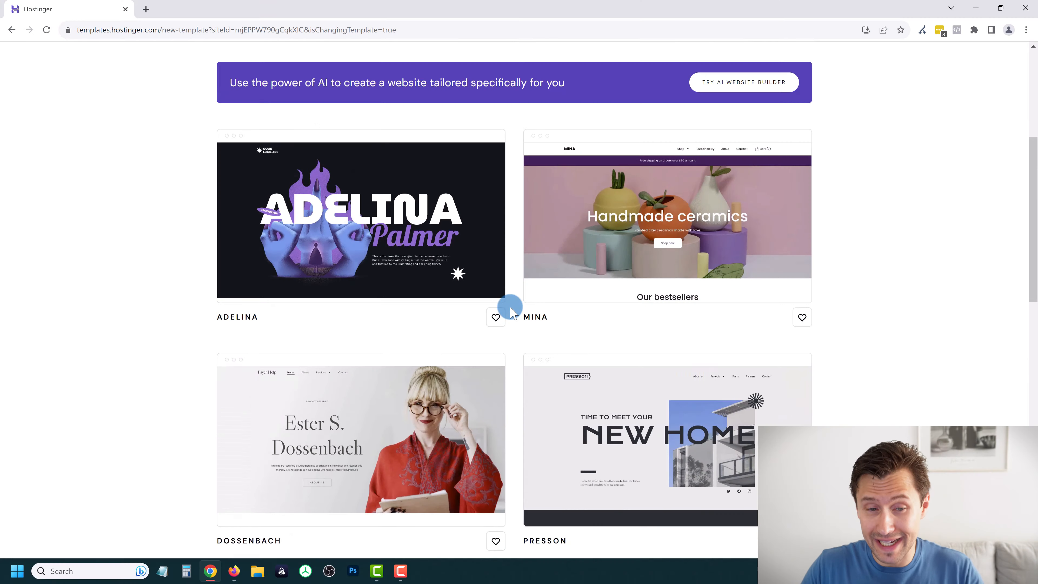
scroll(503, 313, up, 5)
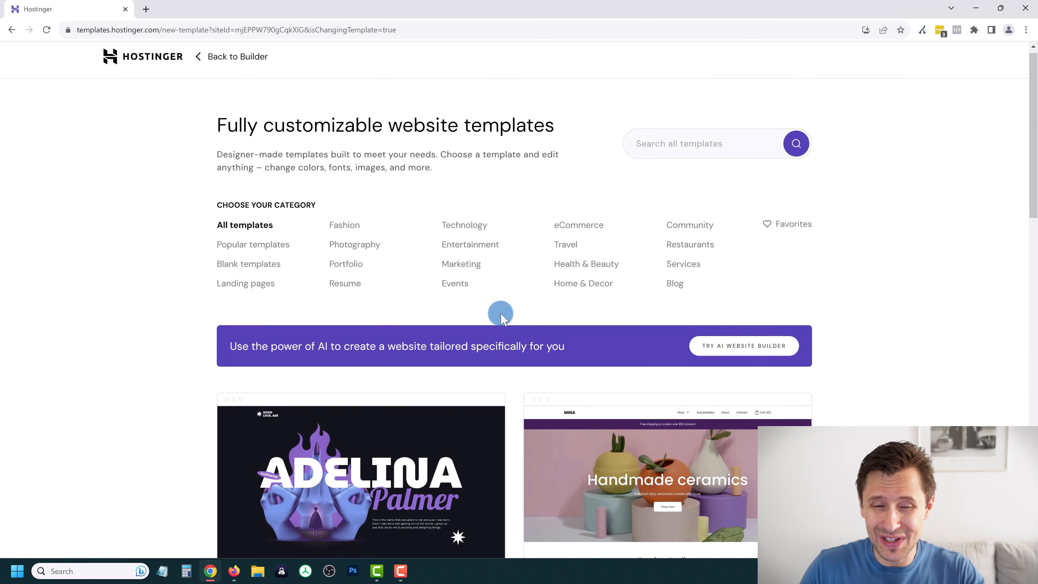
scroll(502, 319, up, 1)
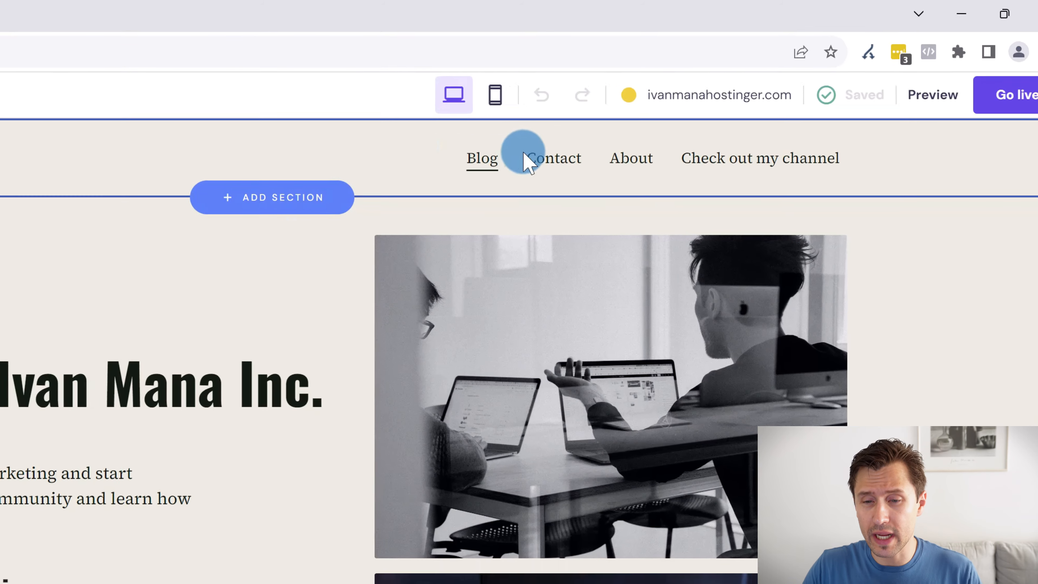
Visit the site's Blog page and add a new draft post to the blog
click(700, 94)
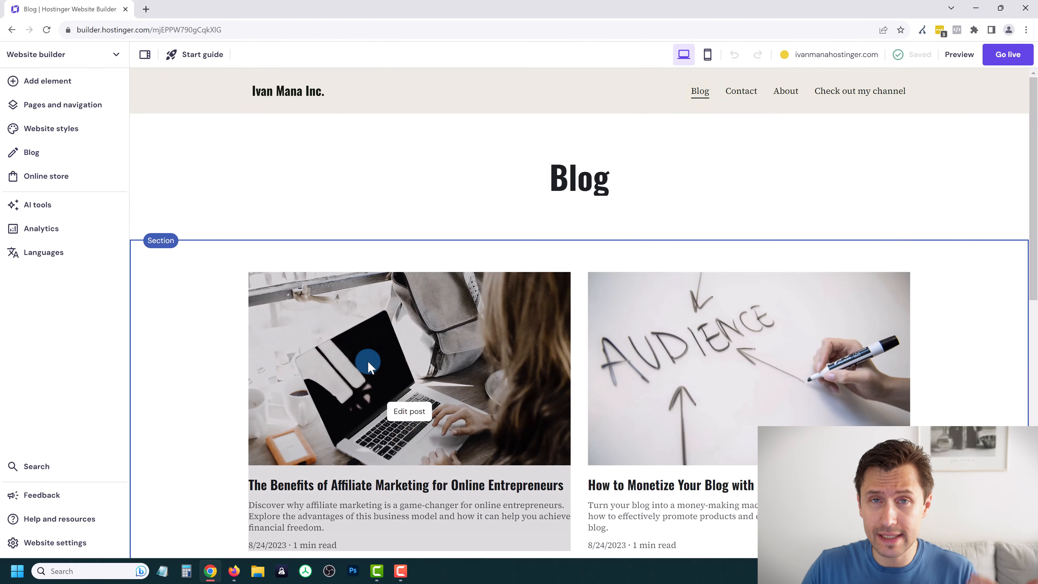
click(32, 152)
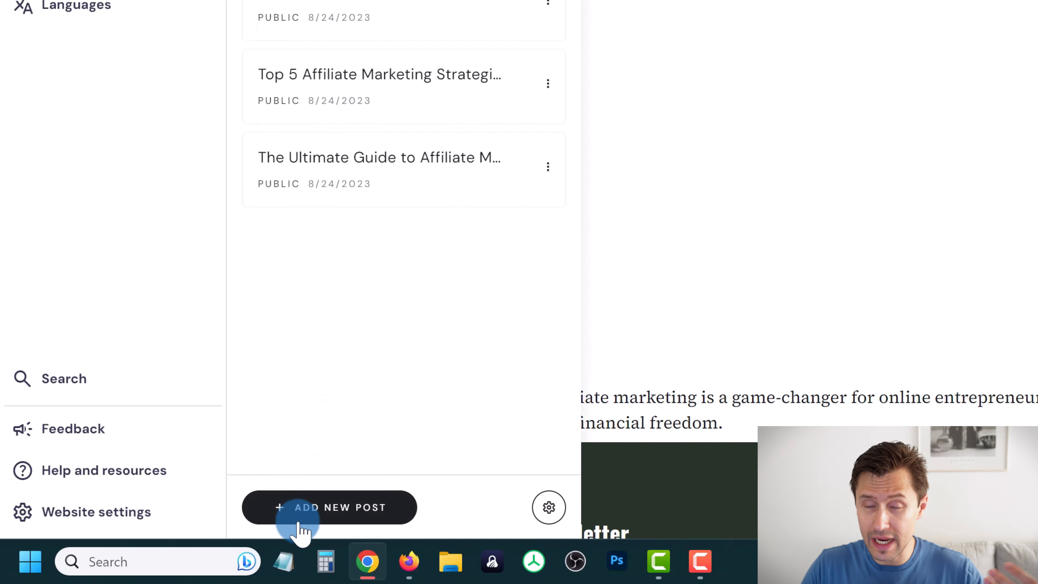
click(298, 520)
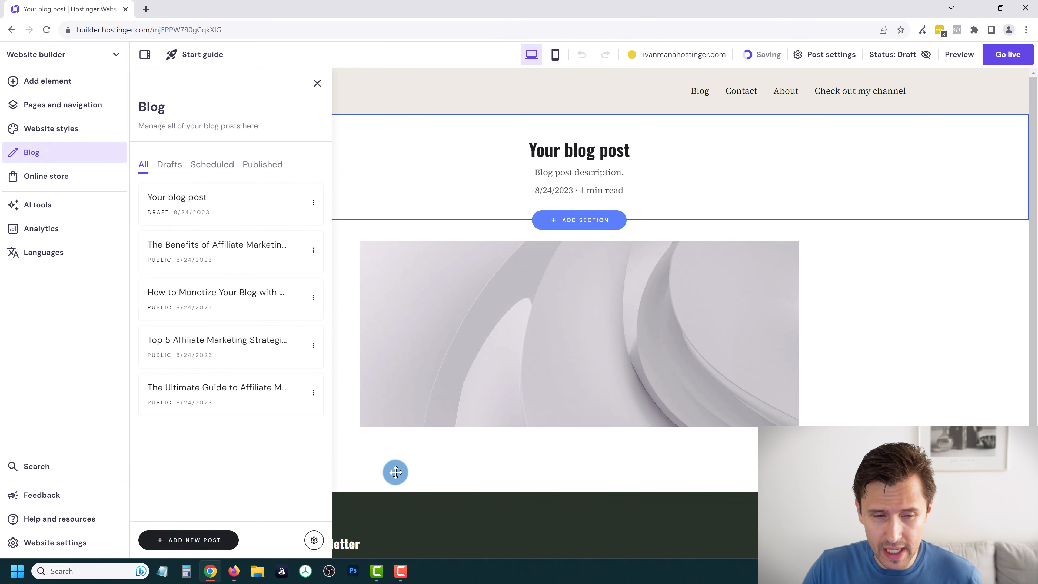
Try toggling the visibility of the new post header's description, author, published date and reading time
click(317, 83)
click(981, 134)
click(998, 262)
click(998, 262)
click(1002, 301)
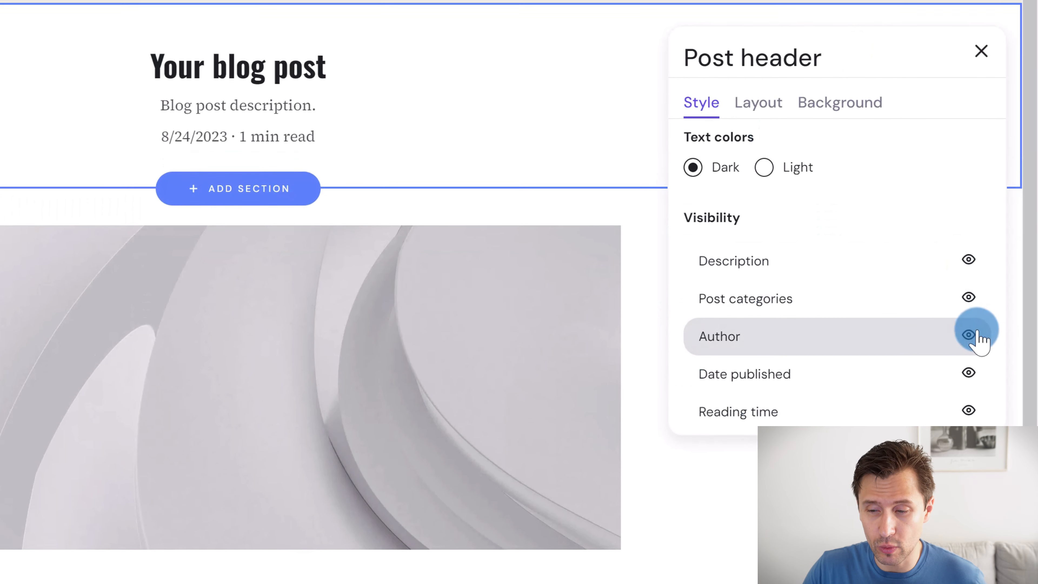
click(976, 332)
click(976, 331)
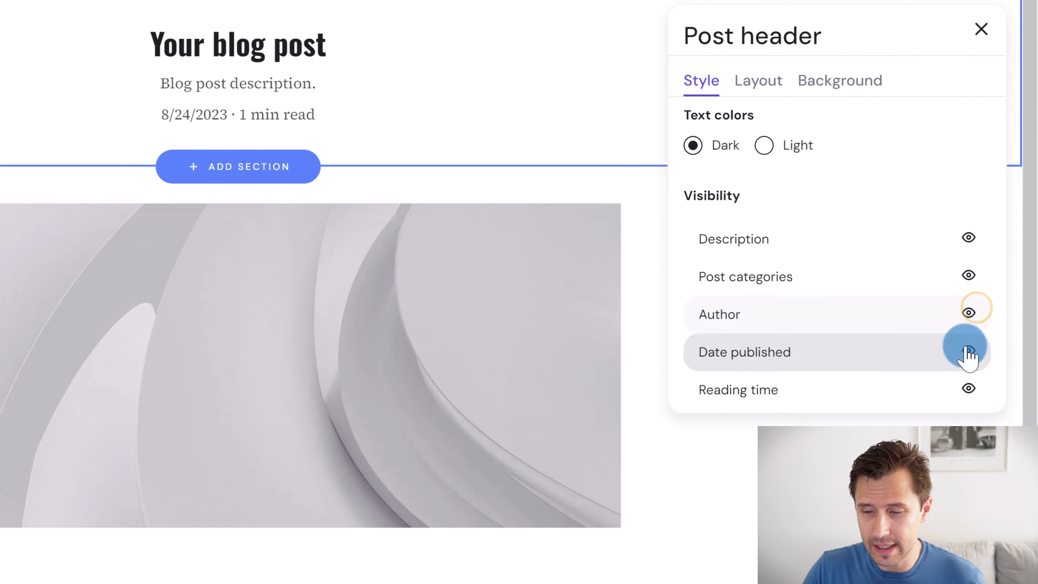
click(969, 351)
click(969, 353)
click(969, 387)
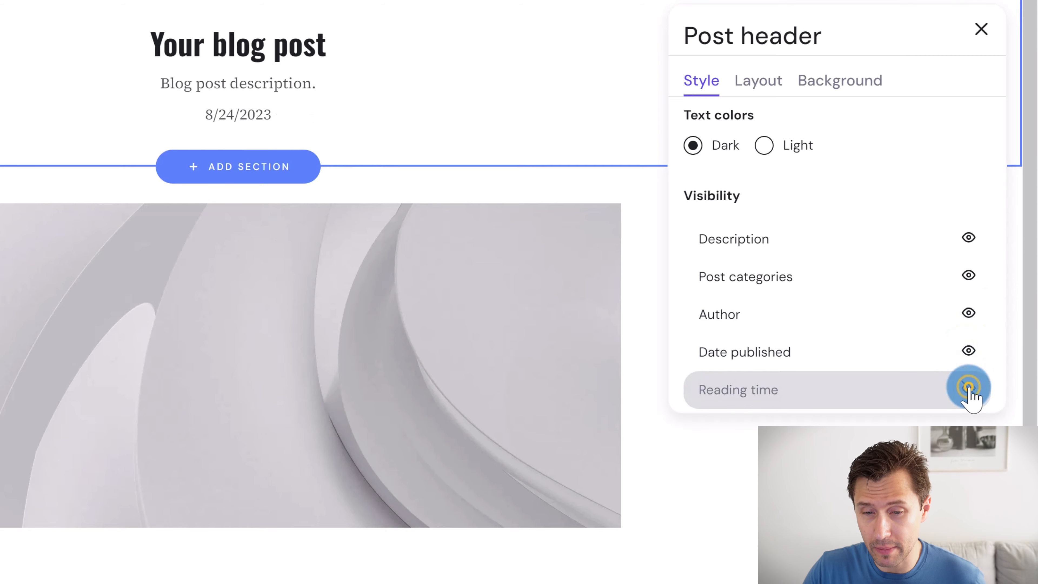
click(969, 388)
click(262, 53)
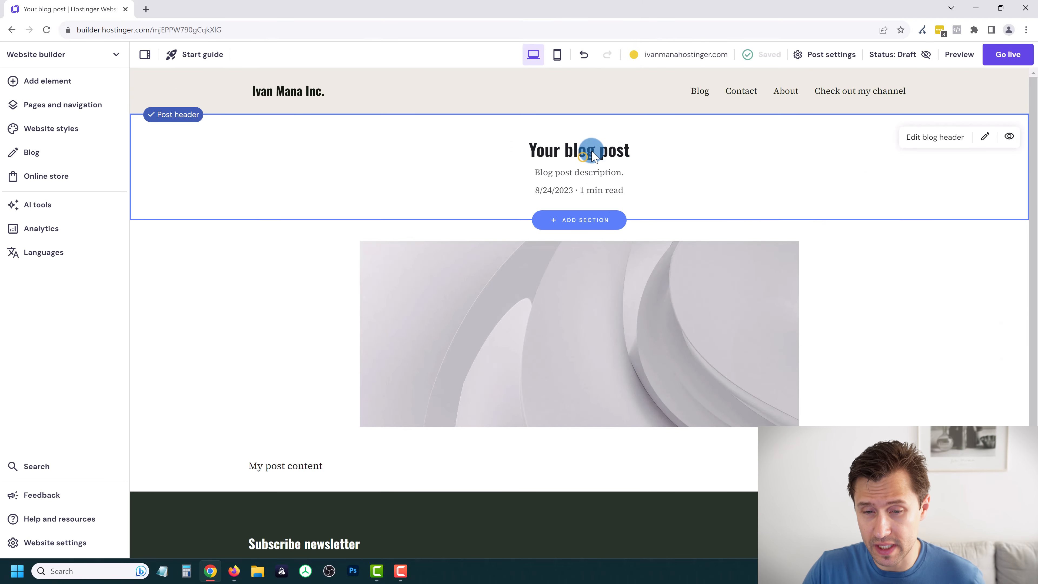
Examine the style, layout and background options of the new post's header
click(952, 138)
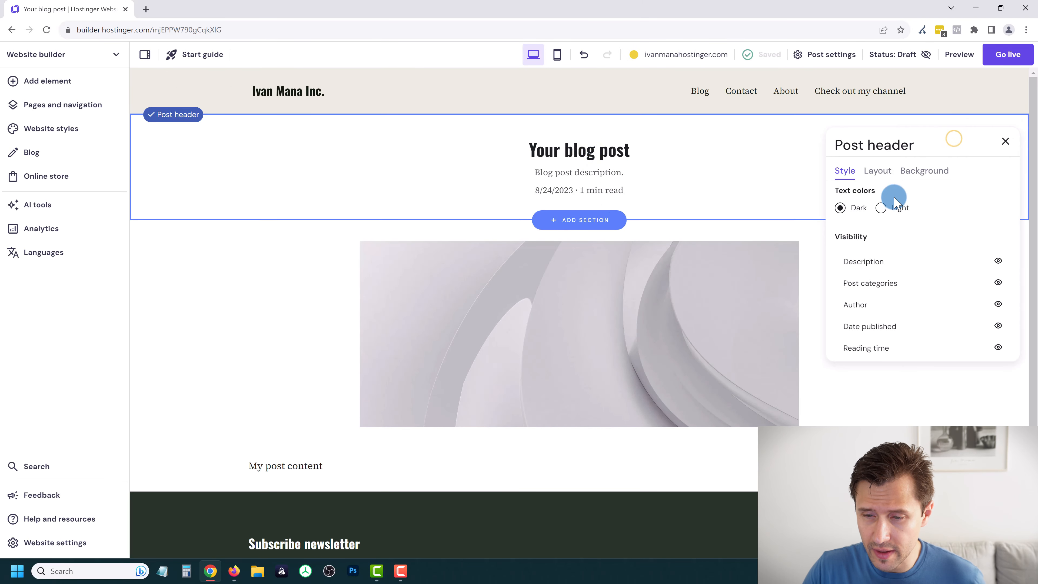
click(879, 173)
click(936, 180)
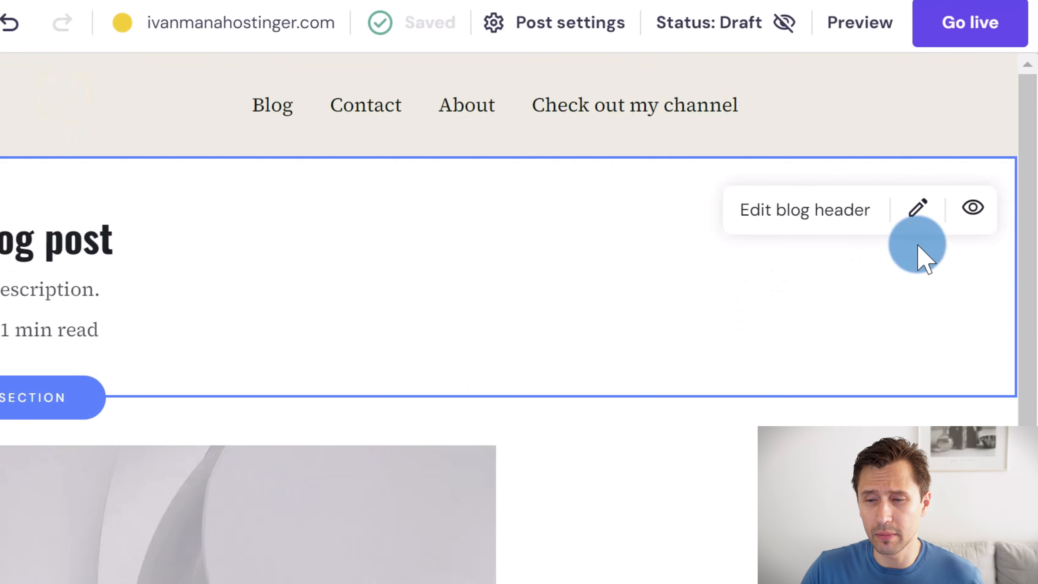
Review the new post's settings for title, description, URL, authors and featured image, leaving them as they are
click(925, 212)
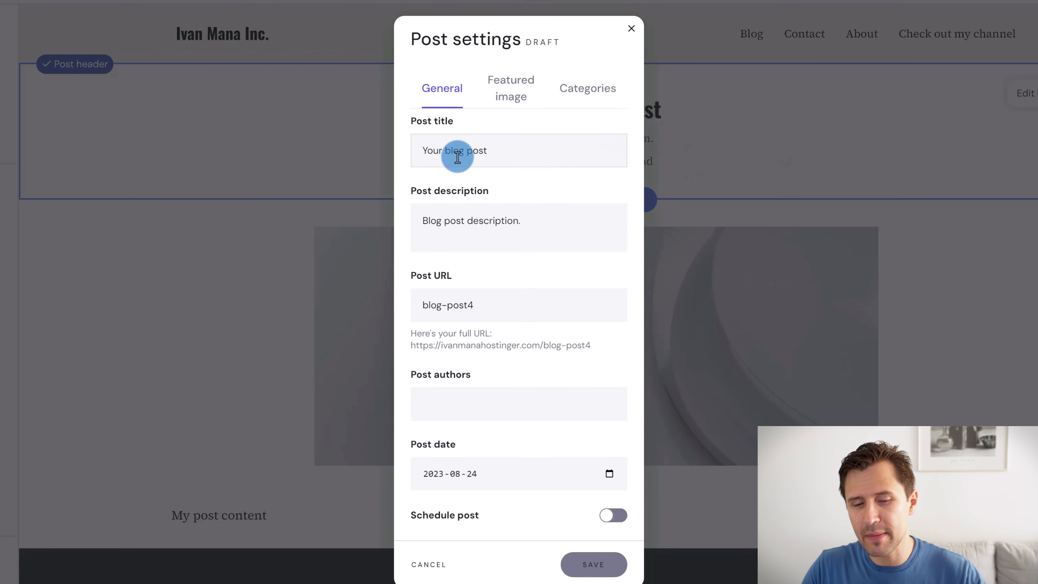
click(500, 231)
triple_click(463, 312)
click(457, 411)
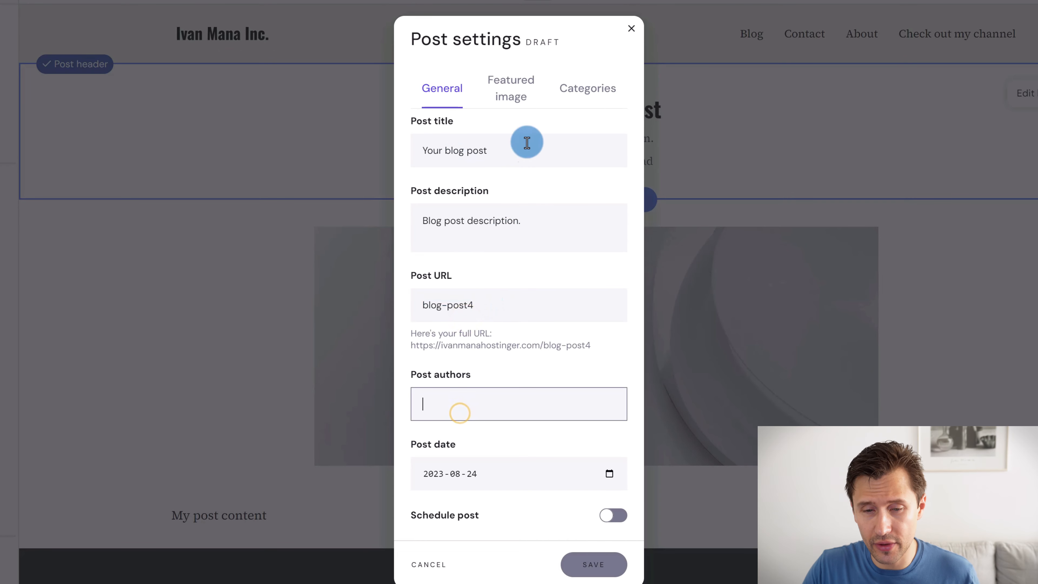
click(519, 87)
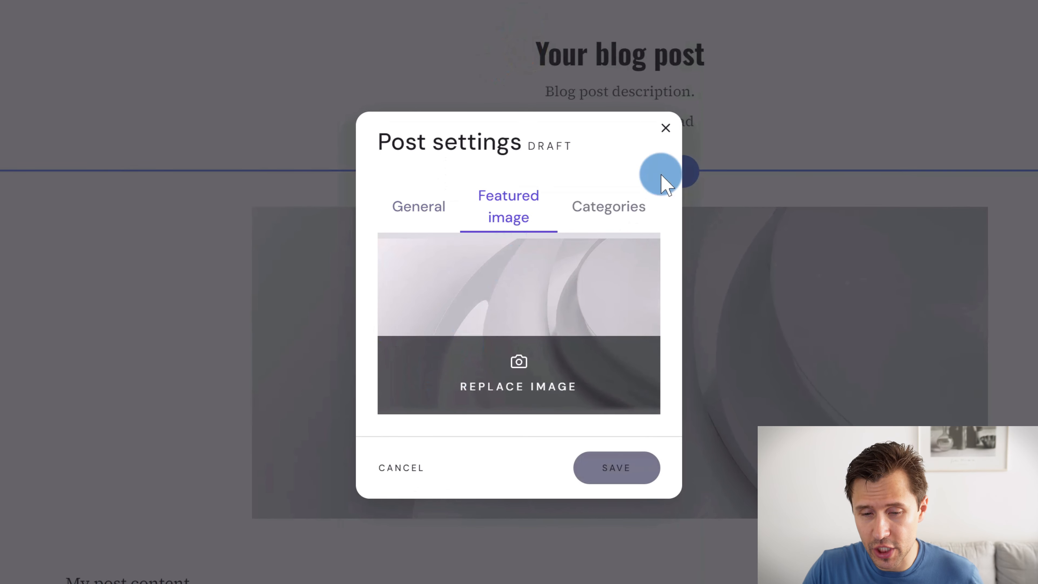
click(666, 128)
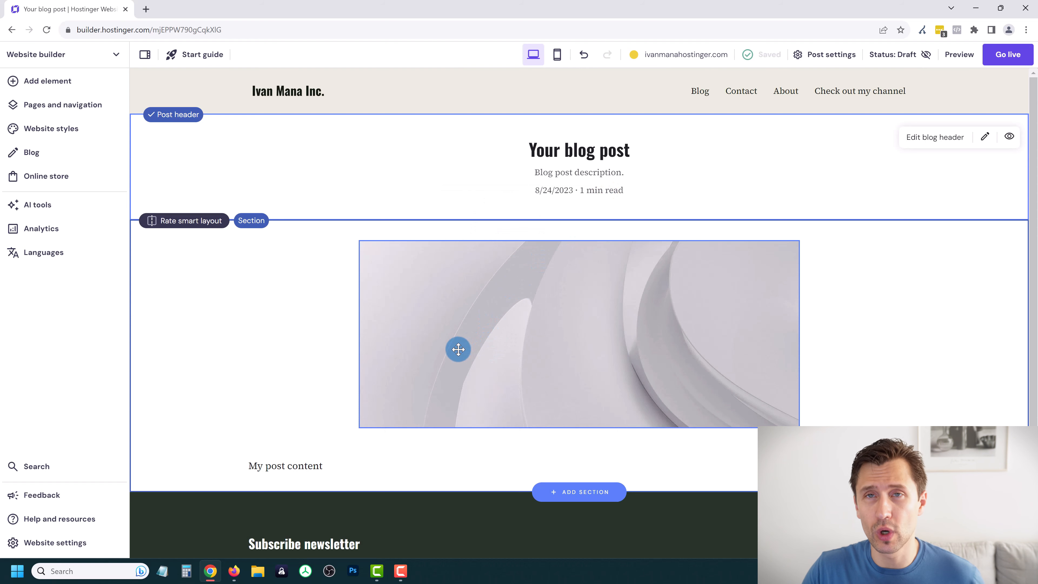
Check the category options in the blog settings and close them without adding a category
click(33, 152)
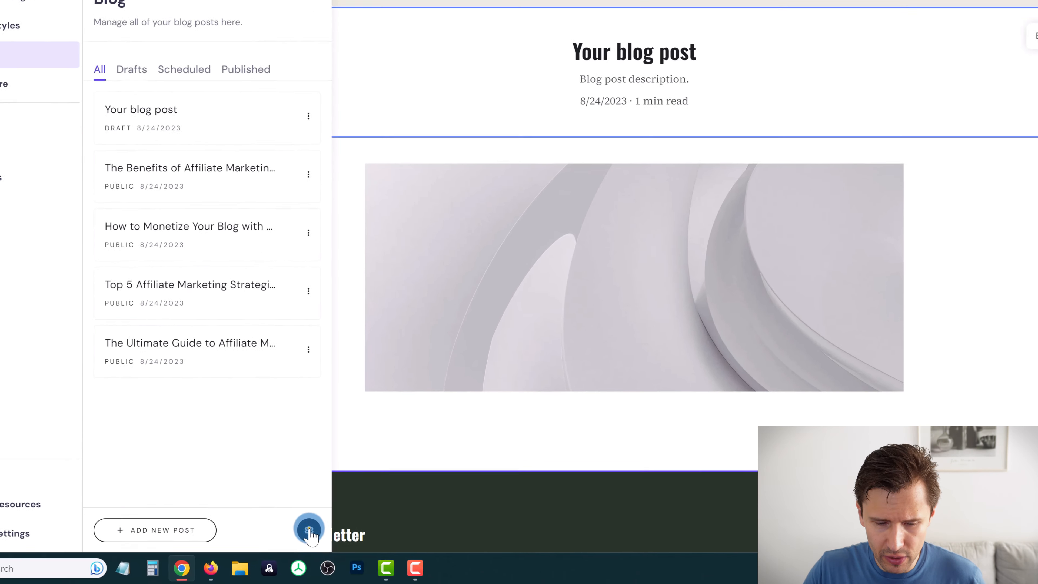
click(314, 539)
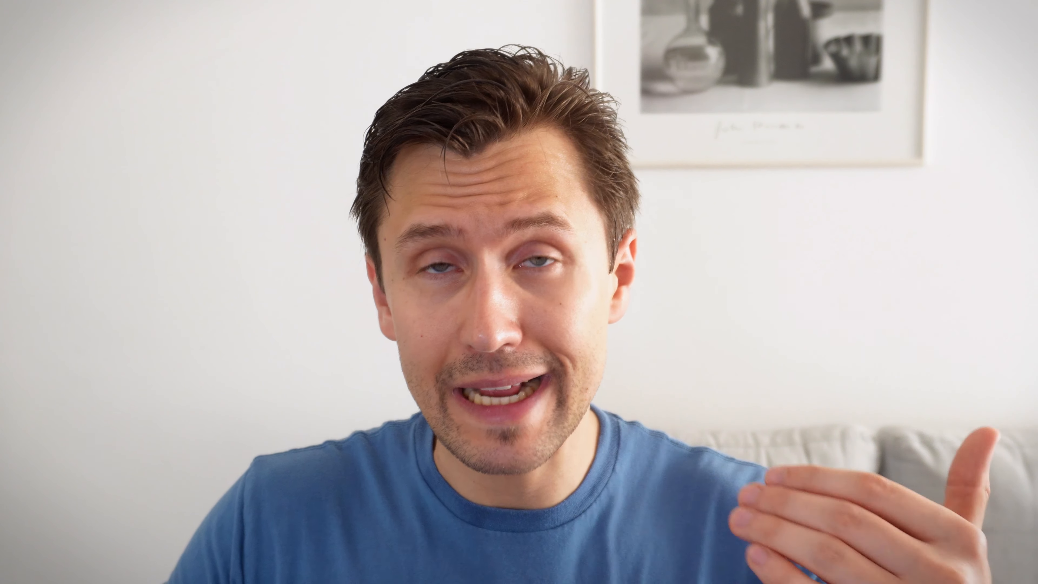
click(457, 329)
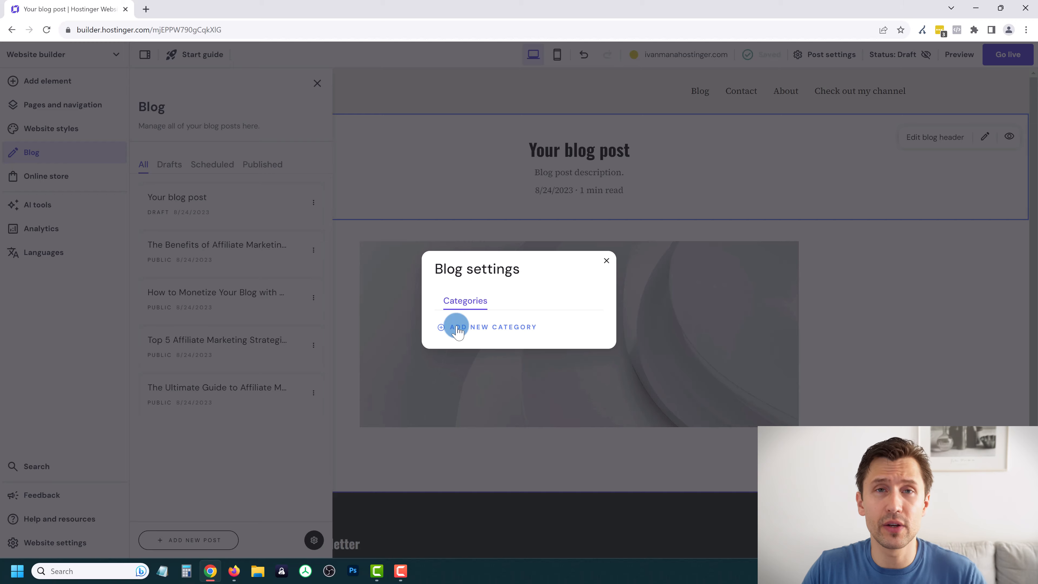
click(343, 270)
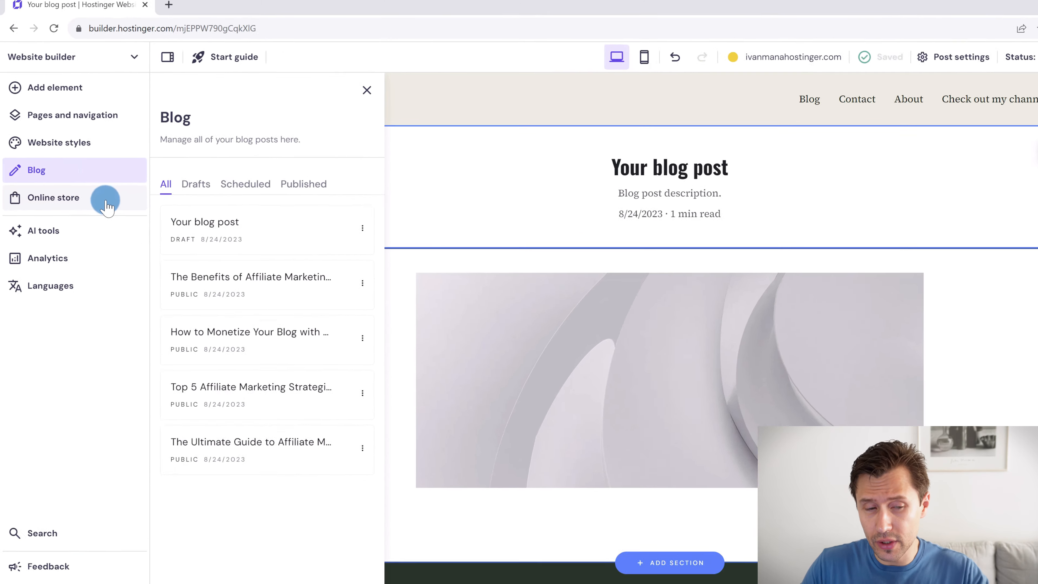
Add an online store to the website and look over the sample products on its Store page
click(91, 177)
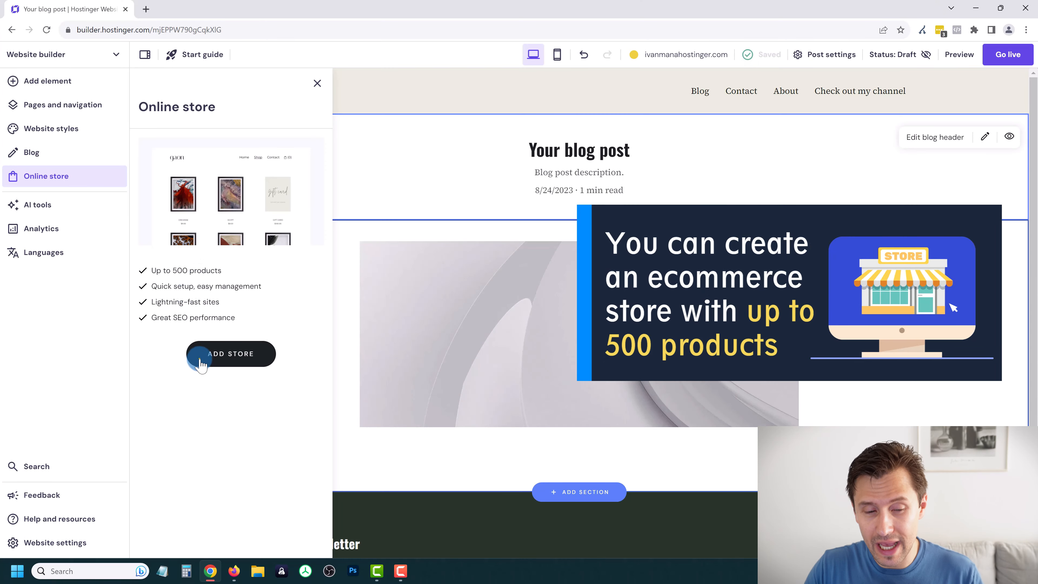
click(198, 359)
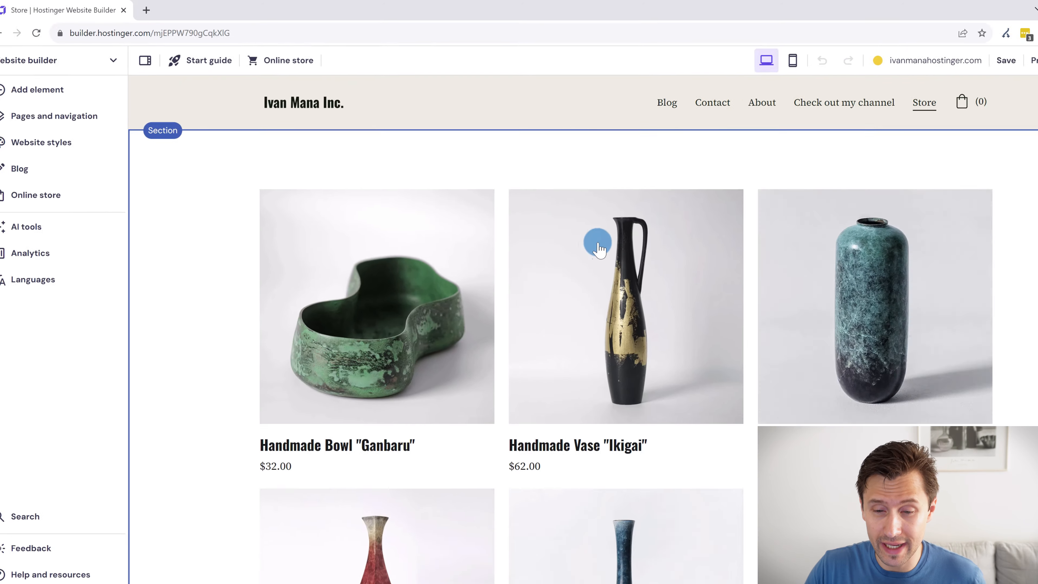
scroll(510, 392, down, 5)
scroll(723, 469, up, 5)
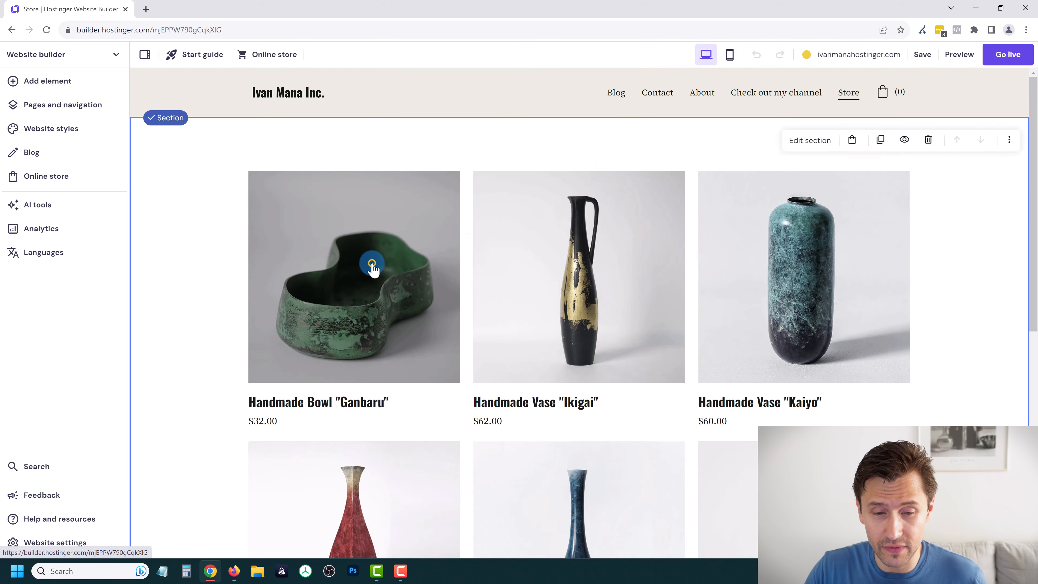
Examine the product page of the Handmade Bowl "Ganbaru", including its description, price and quantity selector
click(372, 264)
scroll(592, 376, down, 3)
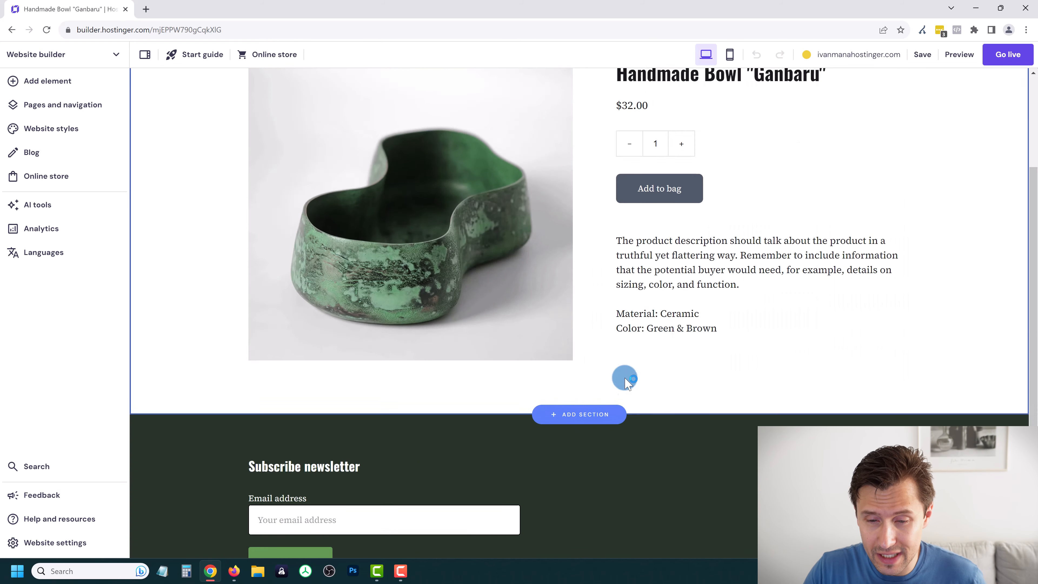
scroll(623, 376, up, 3)
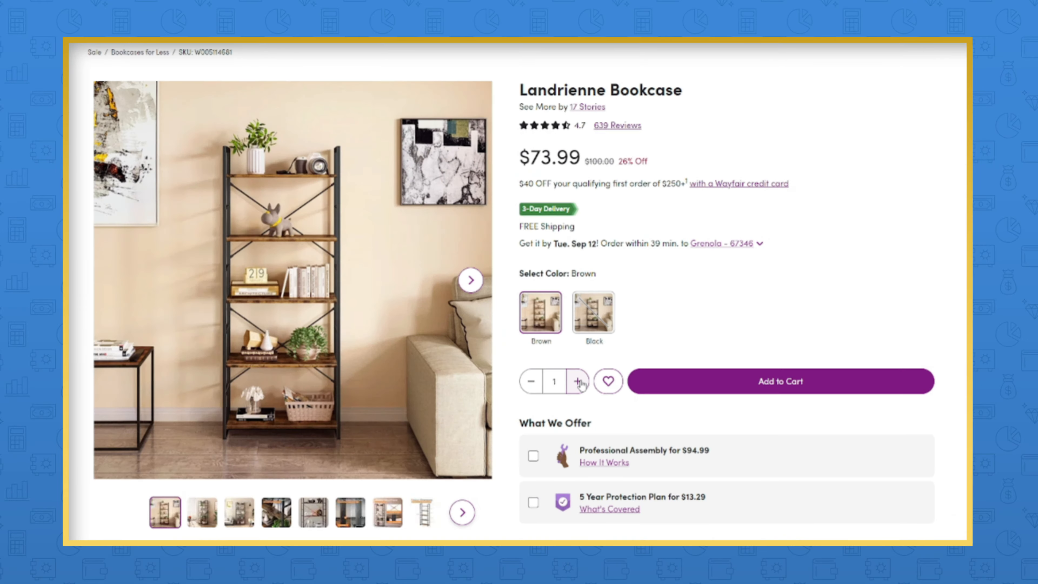
click(581, 382)
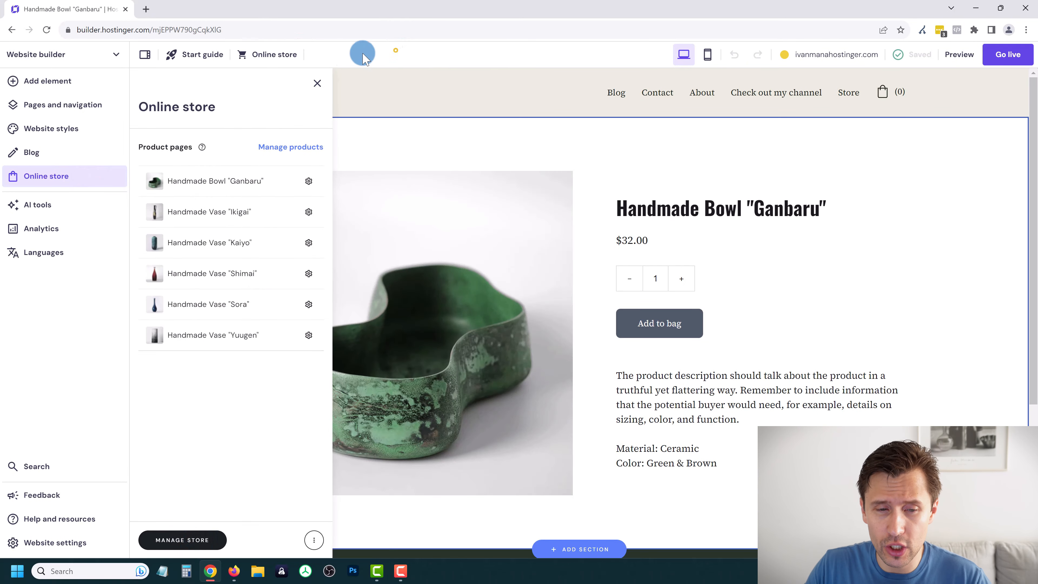
Open the online store manager and name the new store "Ivan's Goods"
click(266, 54)
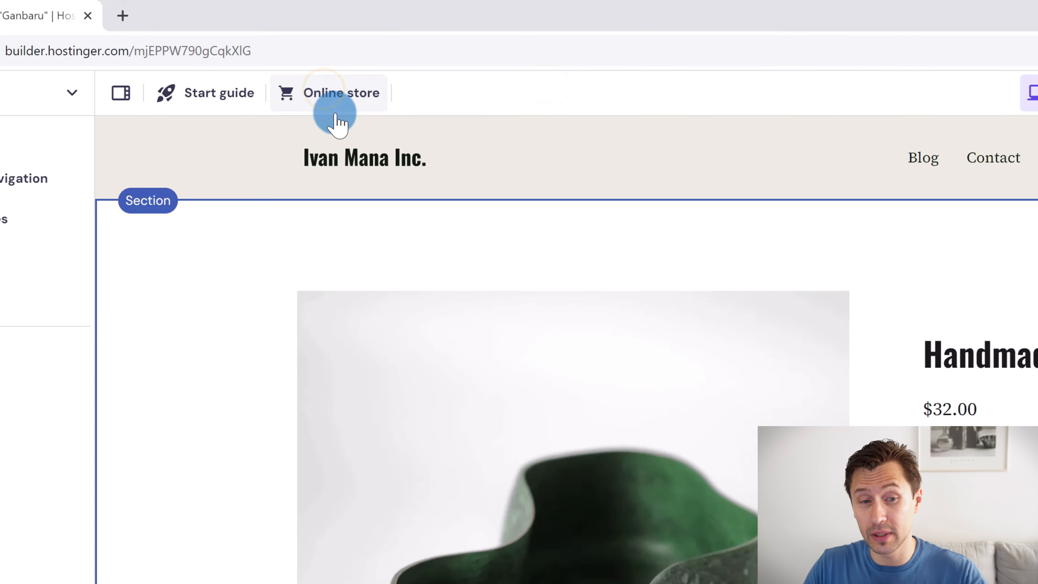
click(335, 115)
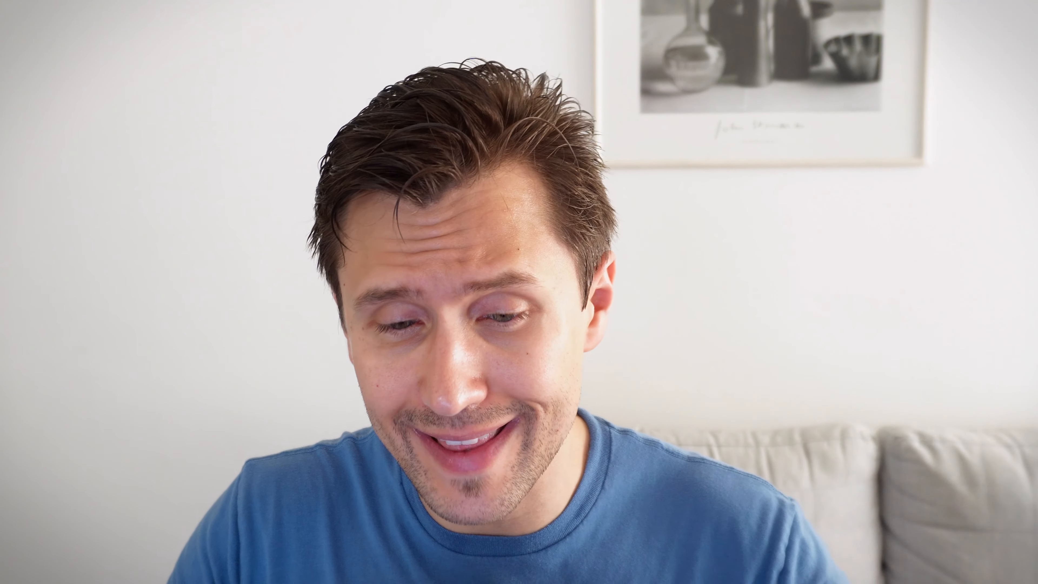
click(437, 334)
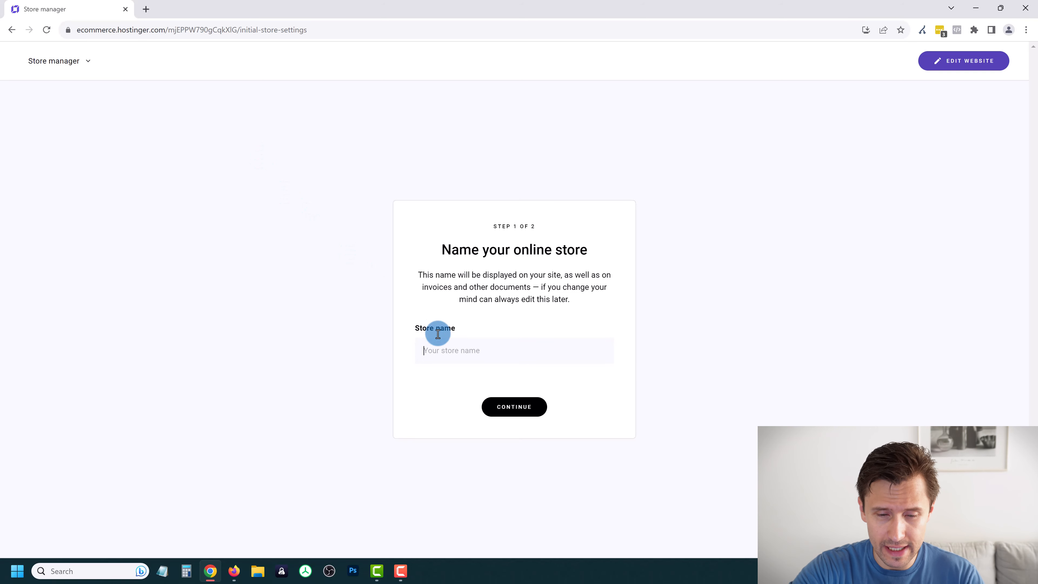
text(Ivan's Goods)
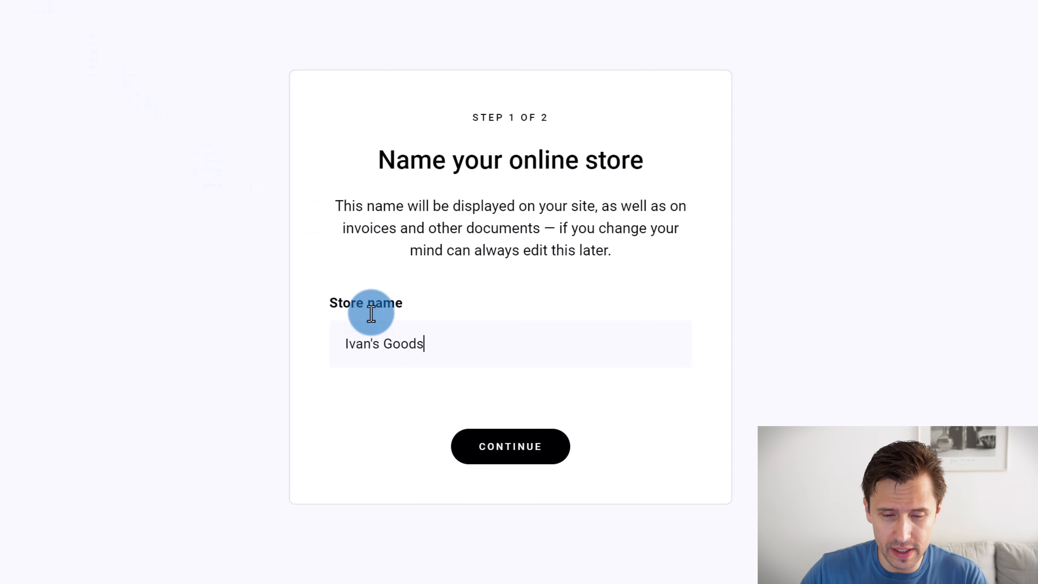
click(499, 447)
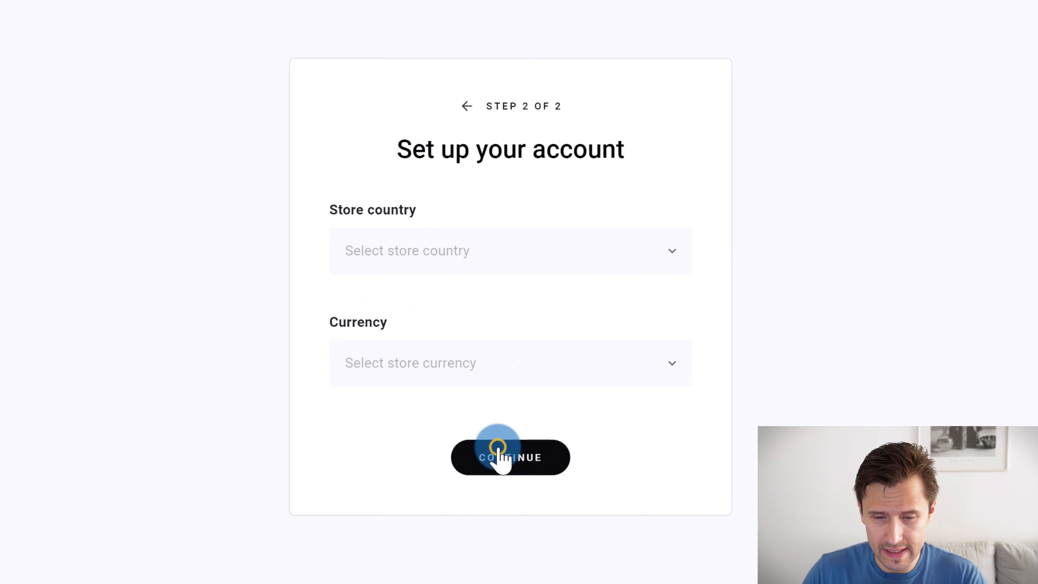
Set the store country to Canada with CAD (CA$) as the currency and complete the account setup
click(417, 251)
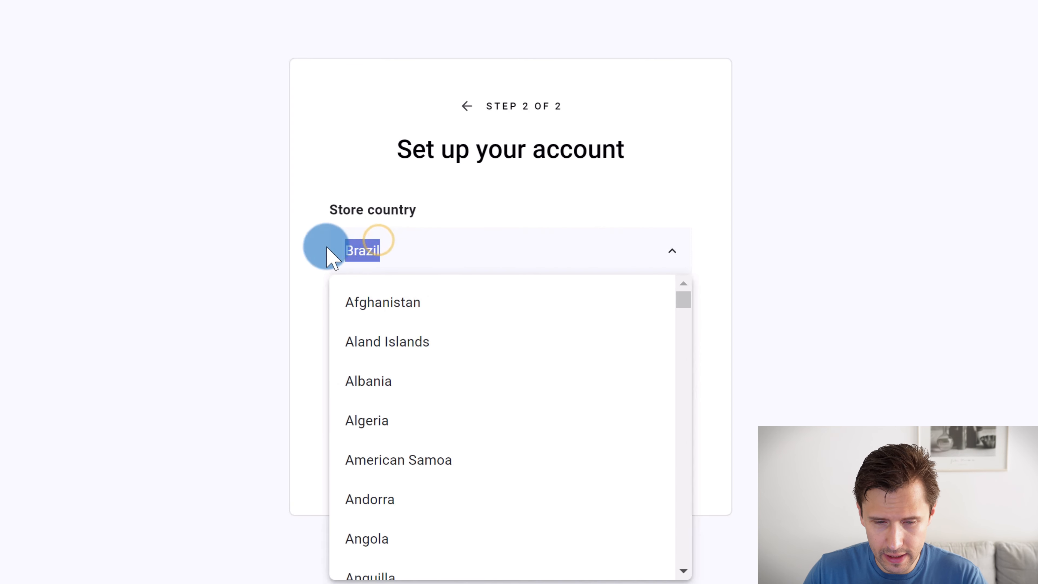
text(cana)
click(411, 304)
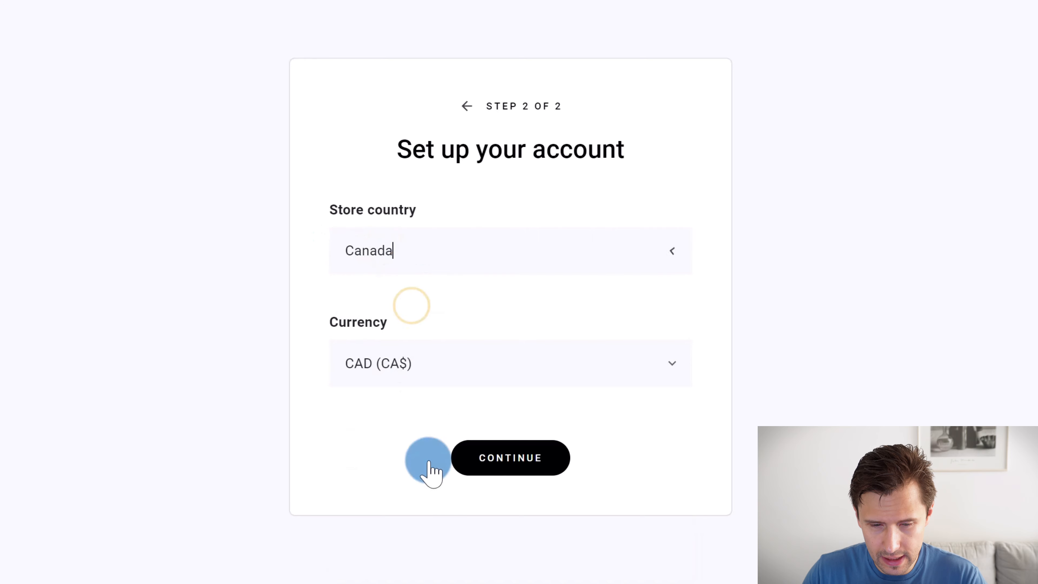
click(481, 473)
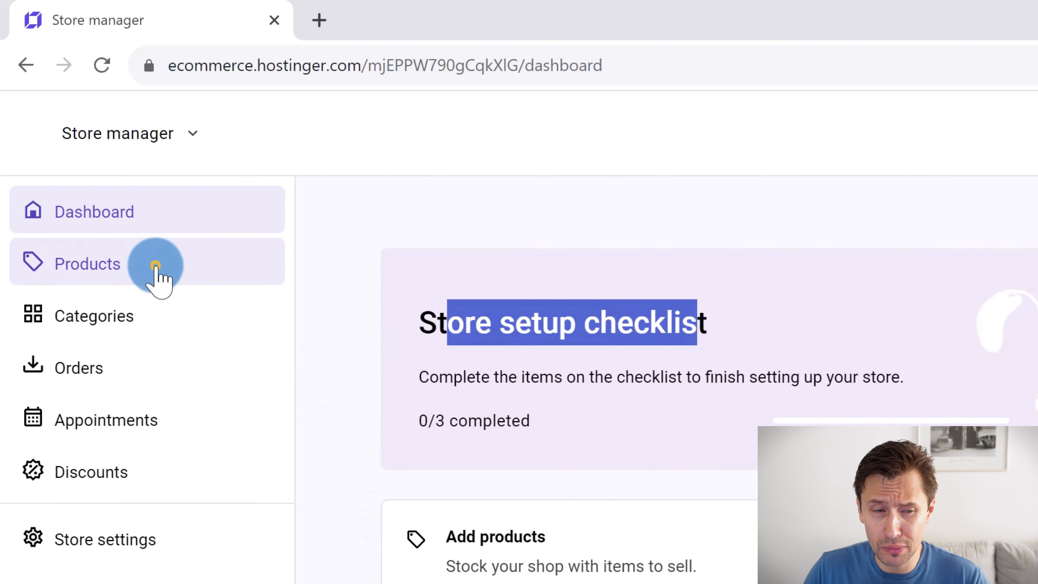
Start adding a product of the Physical type and look over its form for images, title, subtitle, ribbon and description
click(96, 121)
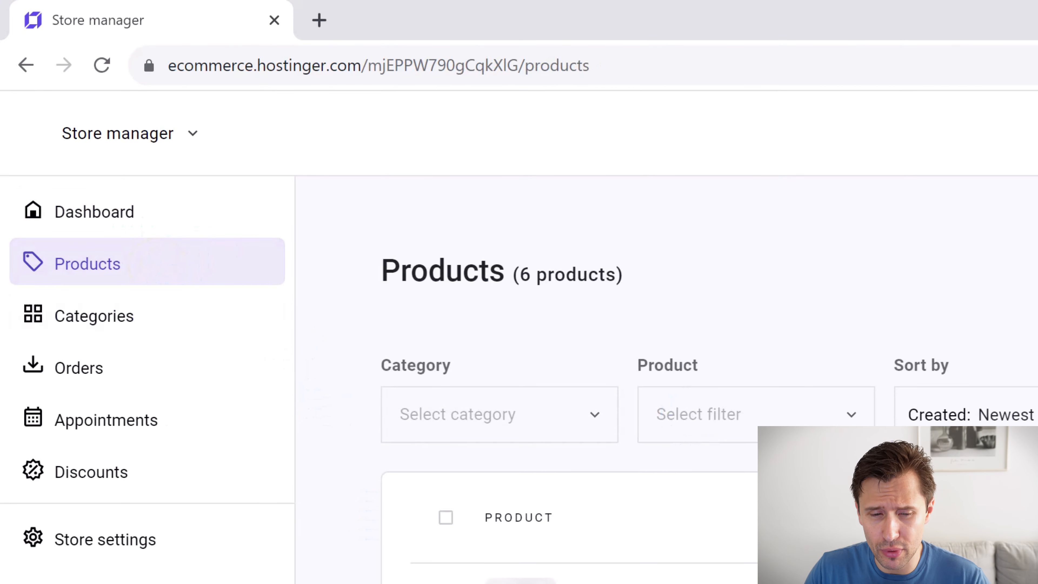
click(665, 283)
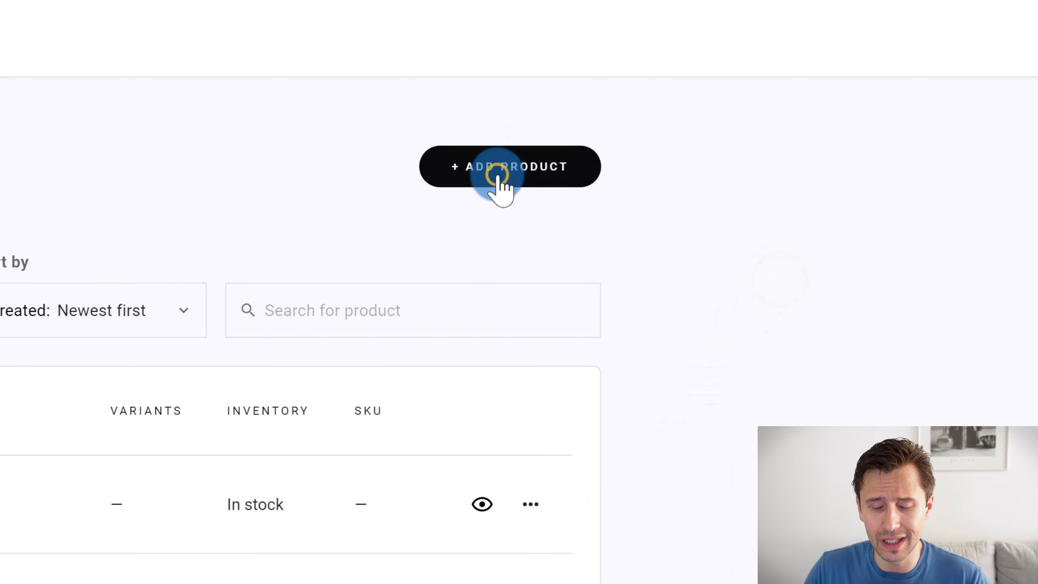
click(497, 176)
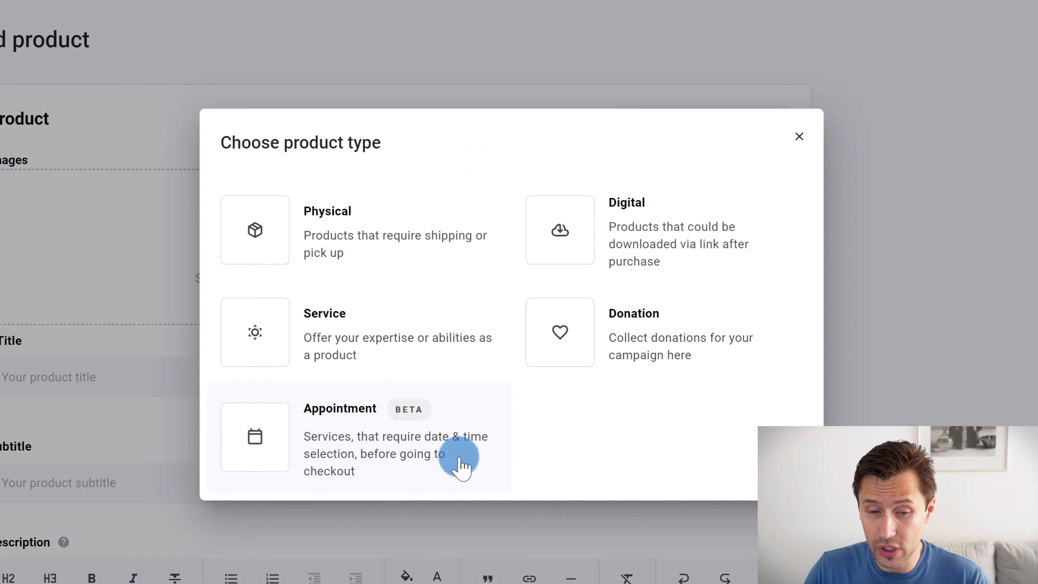
click(325, 221)
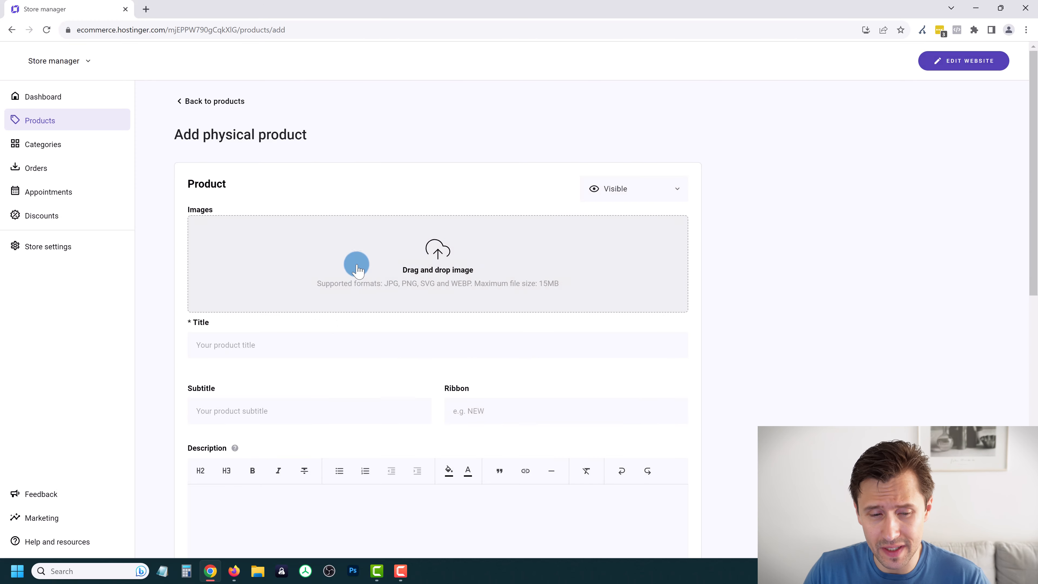
scroll(337, 278, down, 8)
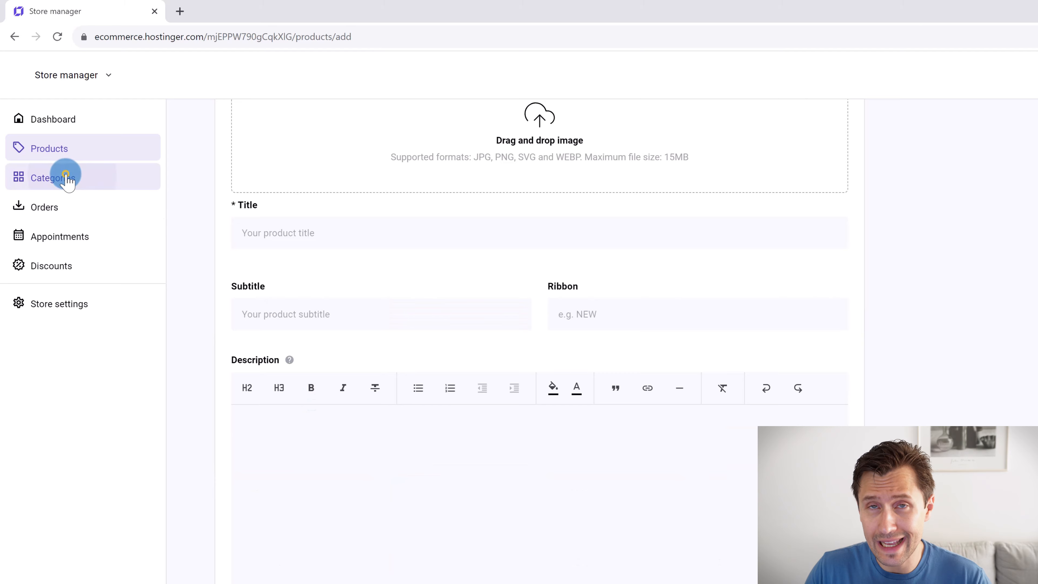
Check the store's option for adding product categories and its list of customer orders
click(67, 174)
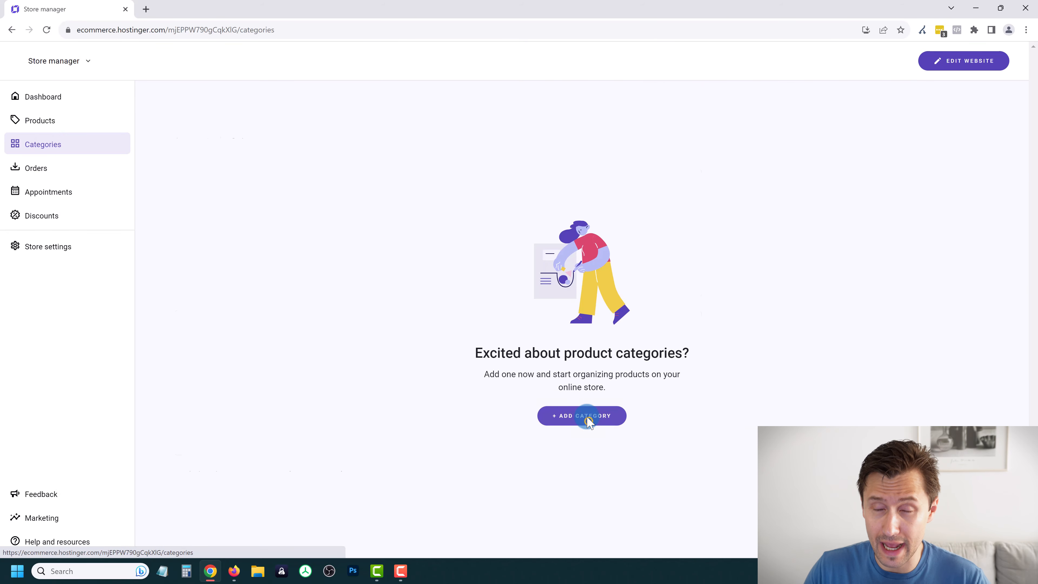
click(587, 419)
click(35, 168)
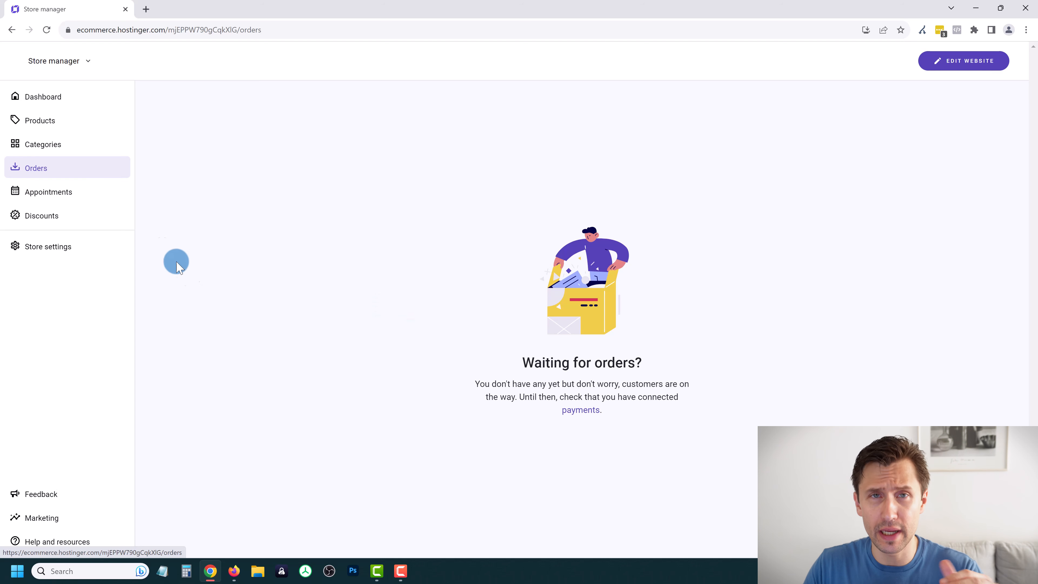
Enable online appointments for the store and look over the beta notice, availability hours and monthly calendar
click(57, 195)
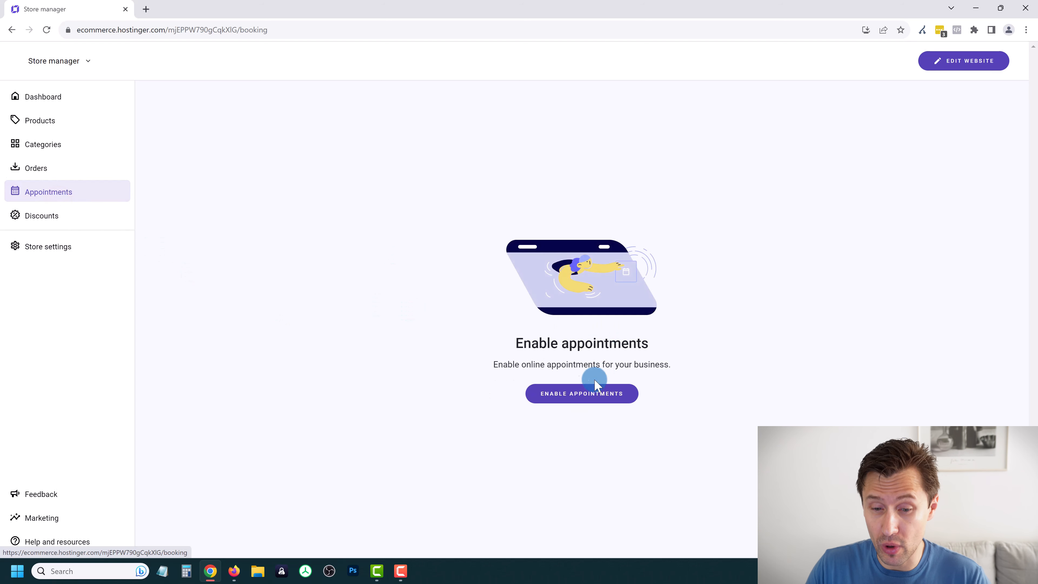
click(567, 397)
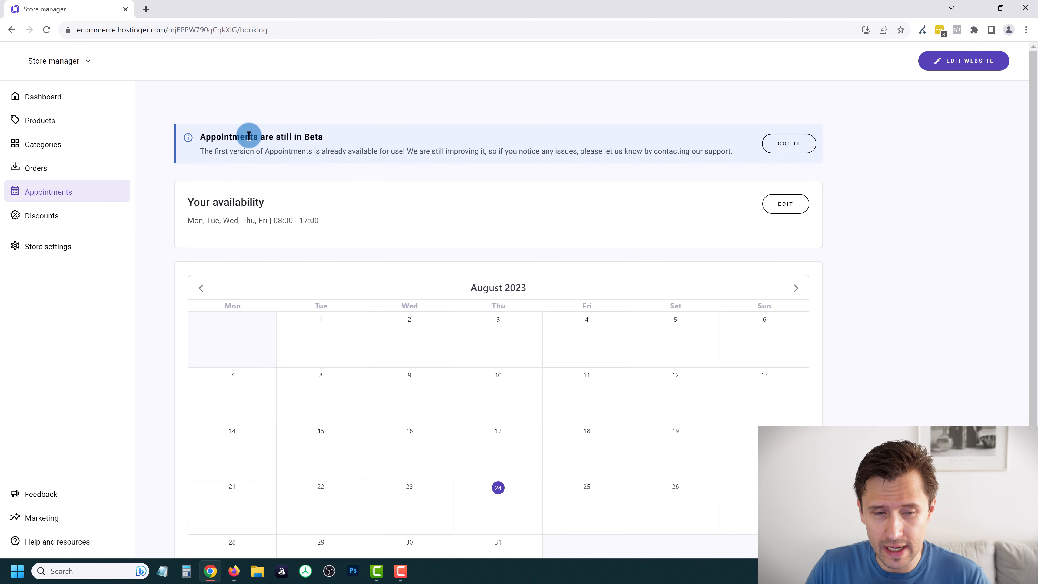
drag(325, 142, 650, 166)
click(634, 152)
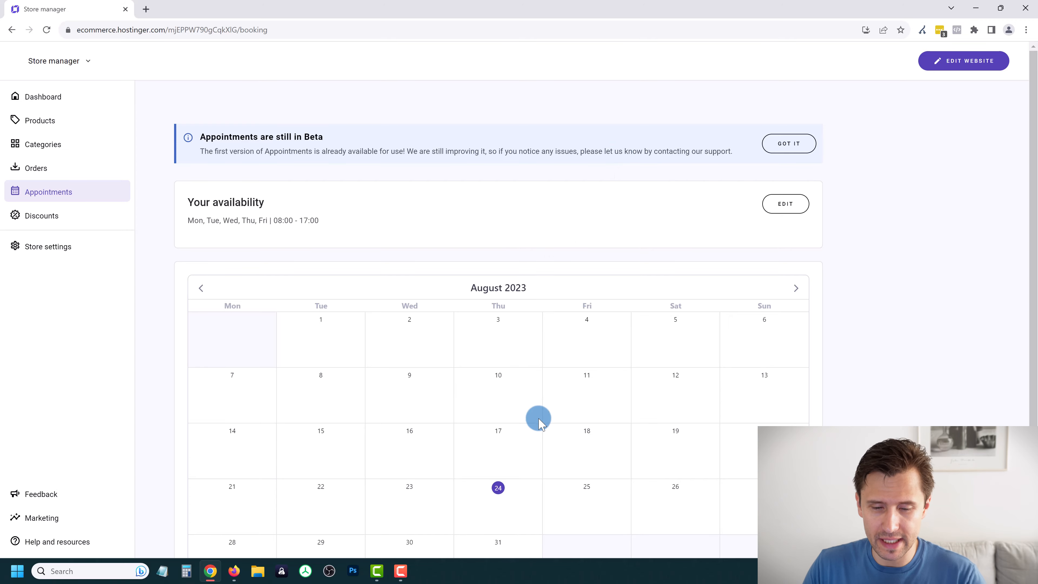
scroll(551, 331, down, 3)
scroll(533, 329, up, 3)
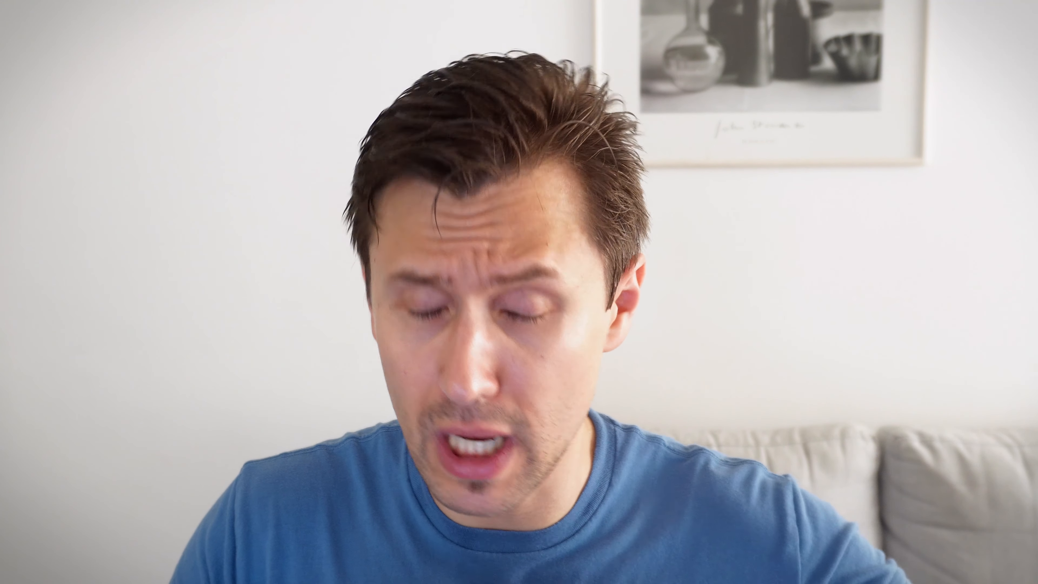
click(487, 231)
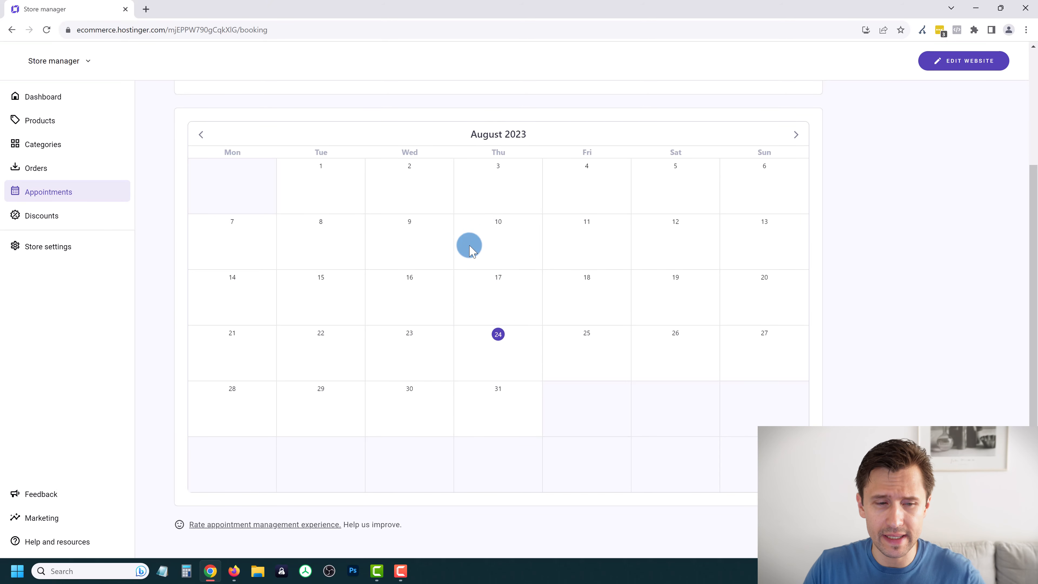
scroll(470, 250, up, 3)
Look over the form for adding a discount code and leave it for the store settings without saving
click(64, 215)
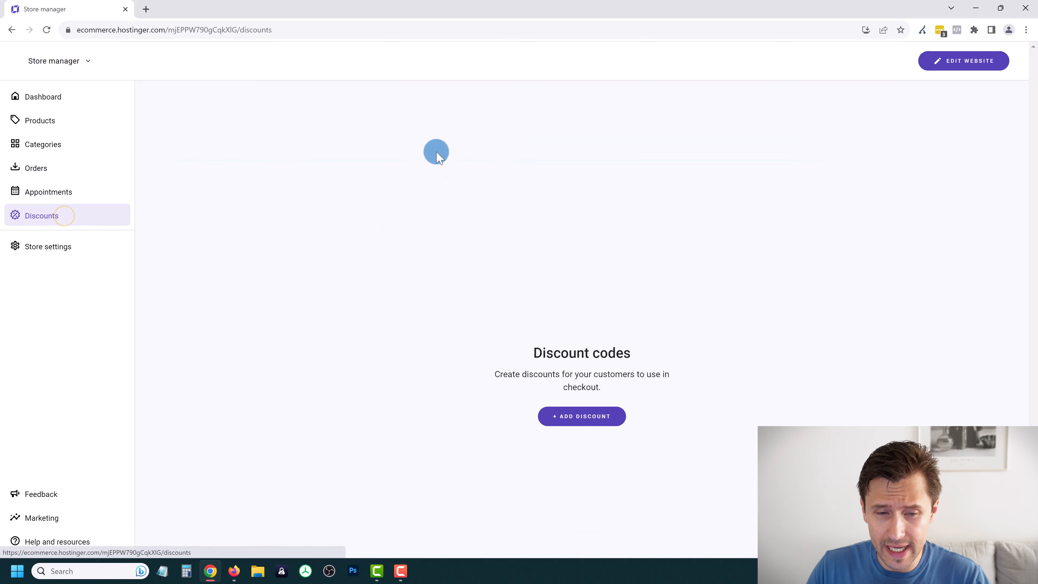
click(577, 416)
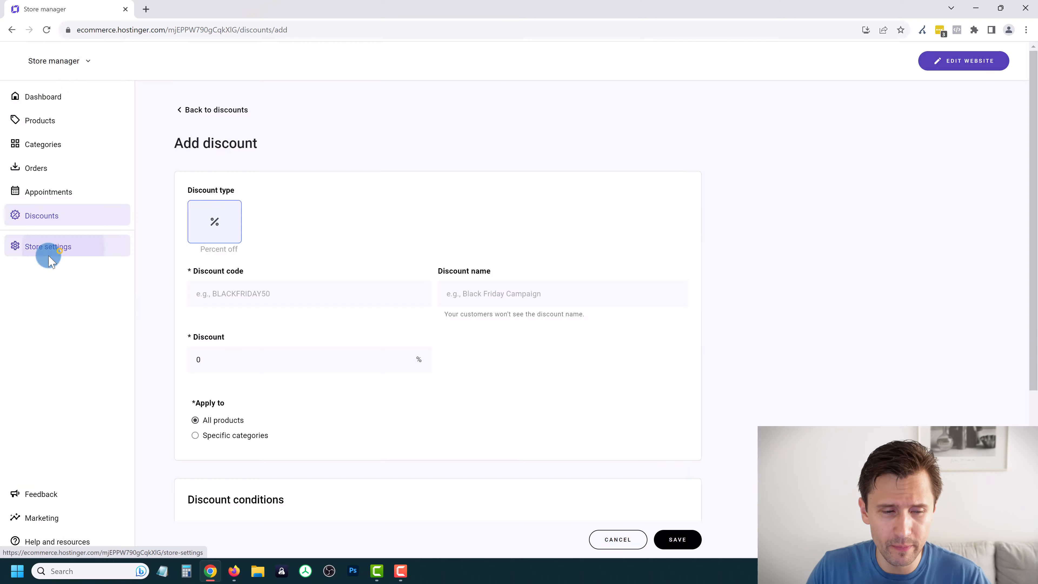
click(58, 250)
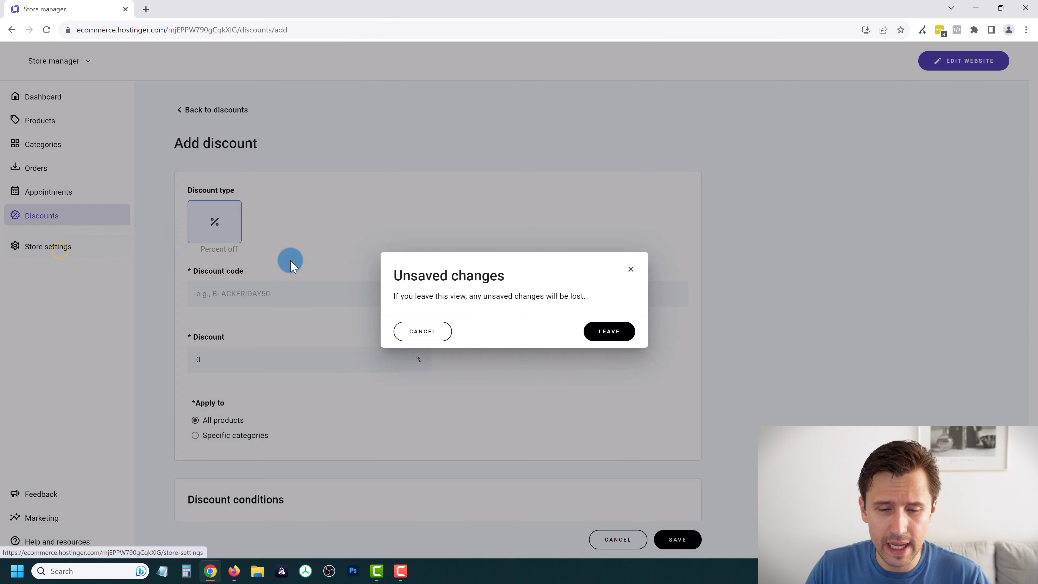
click(628, 334)
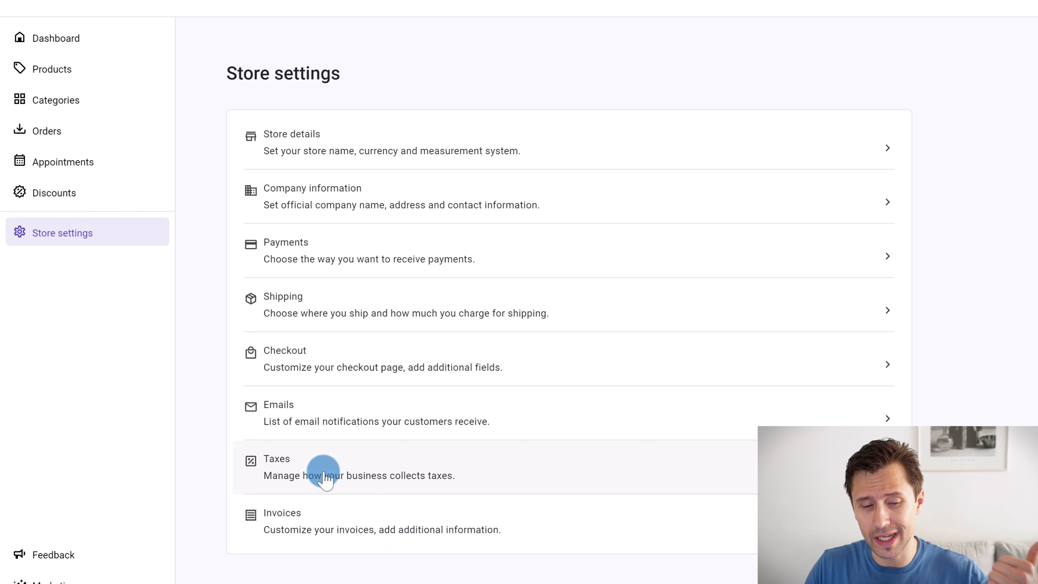
Review the PayPal, Stripe and manual payment options in the store settings, and return to the website editor
click(354, 247)
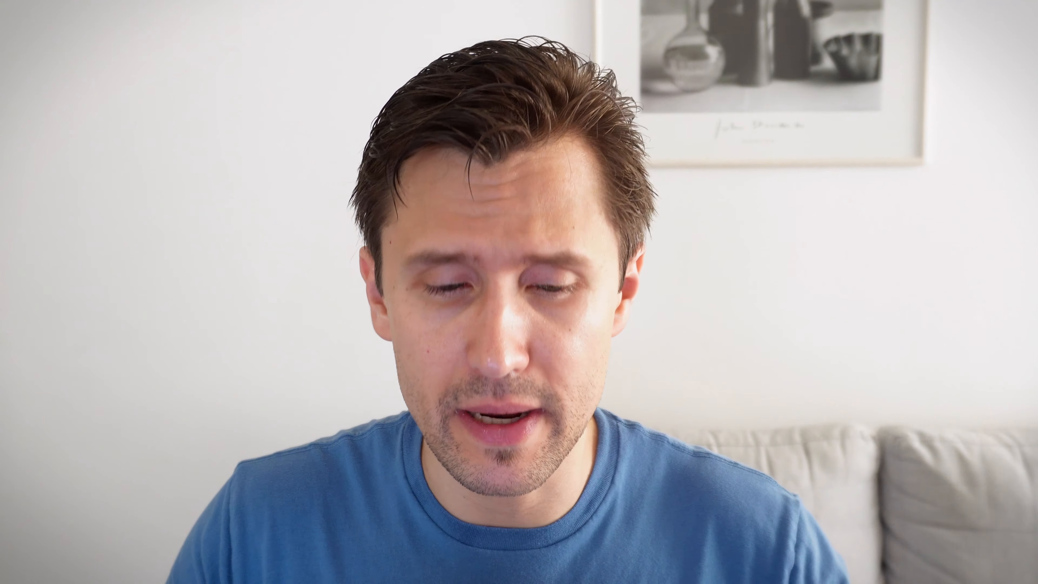
click(272, 230)
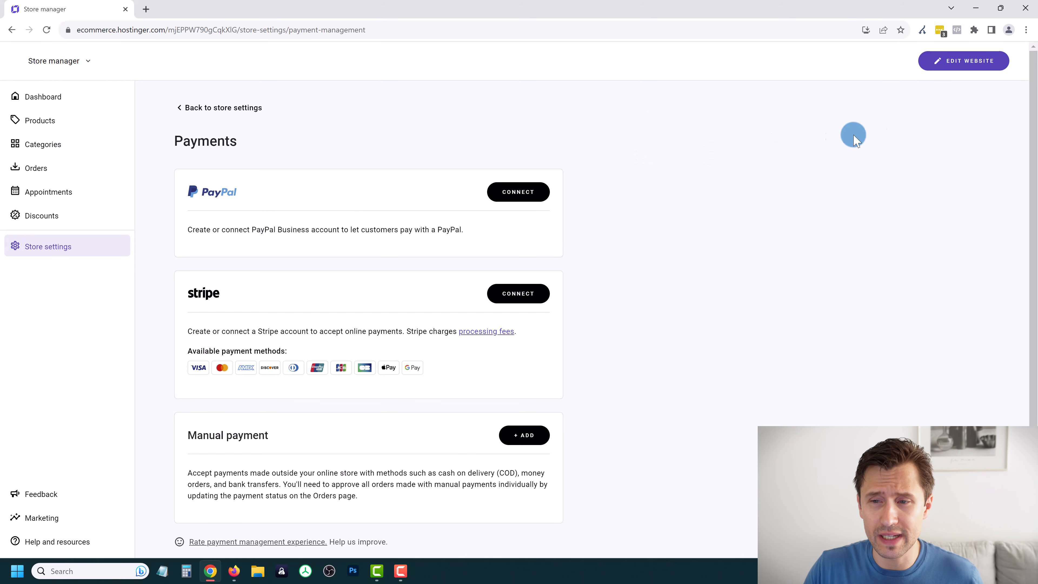
click(997, 61)
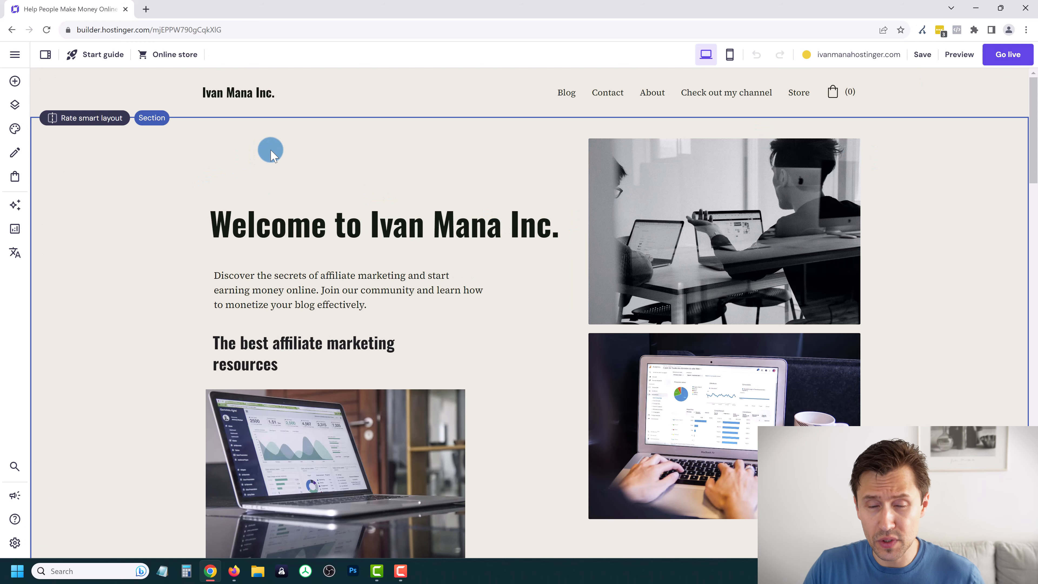
Check the Contact, About and "Check out my channel" links in the website header
click(608, 92)
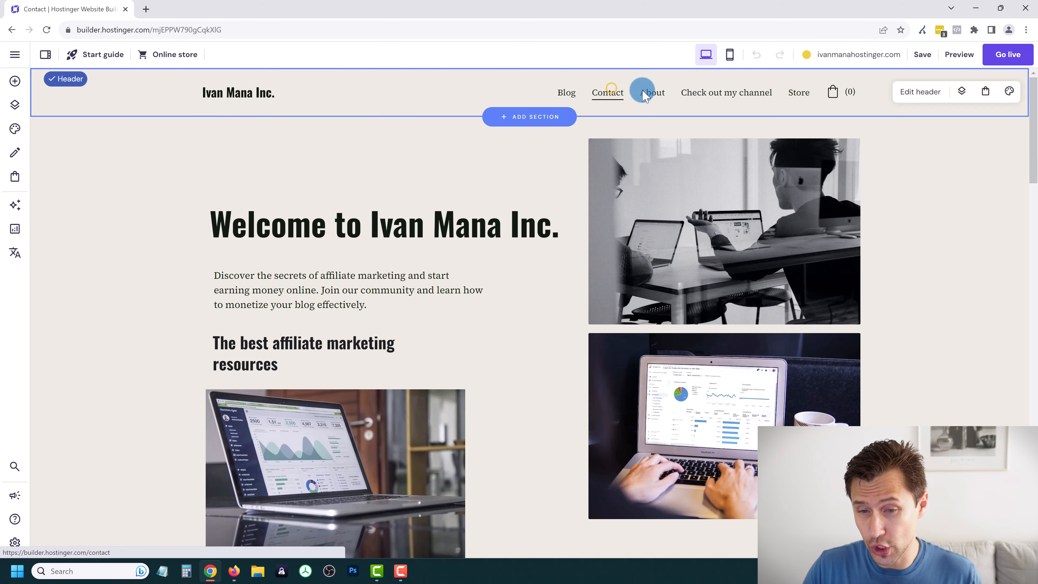
click(656, 92)
click(719, 91)
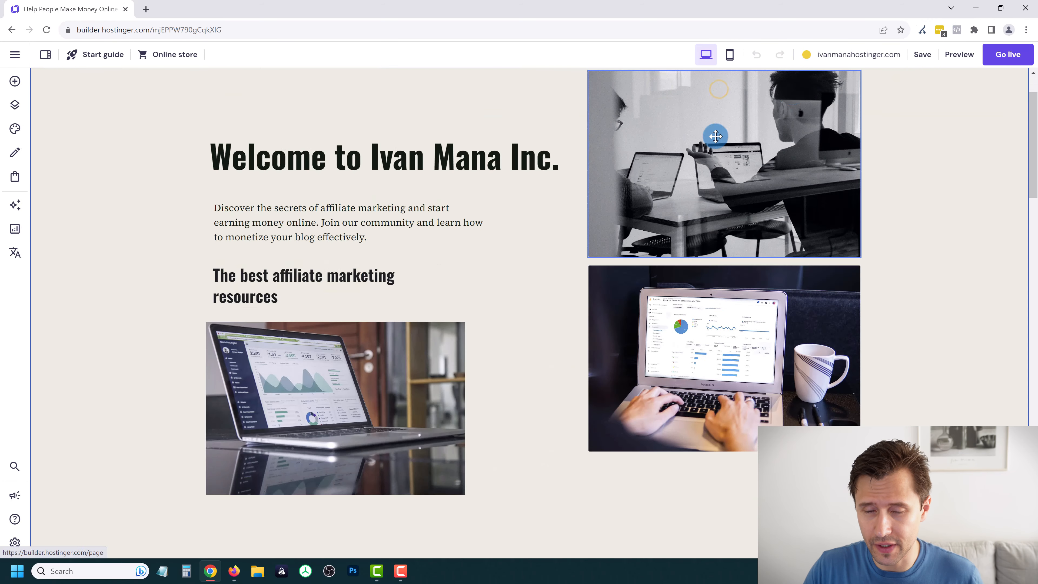